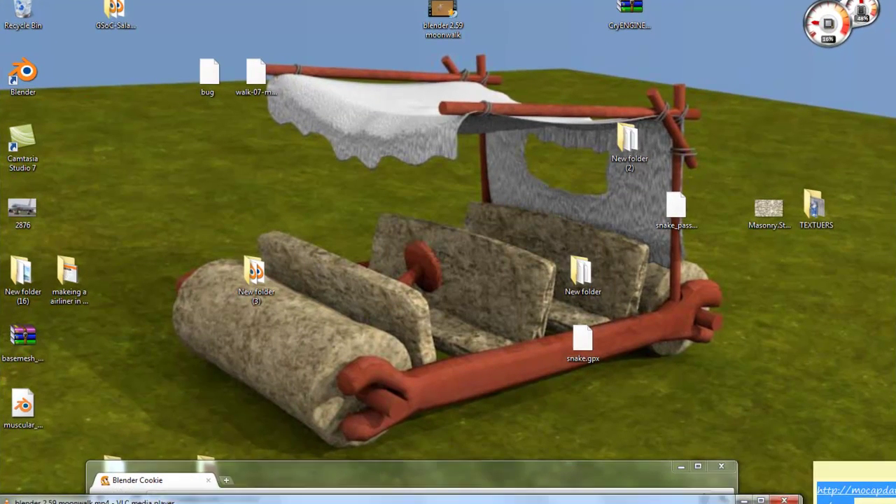
- Restore the minimized VLC window playing the moonwalk video
left_click(91, 501)
- Move VLC to the screen top, play the moonwalk clip, then raise the Chrome window
left_click_drag(164, 144, 107, 6)
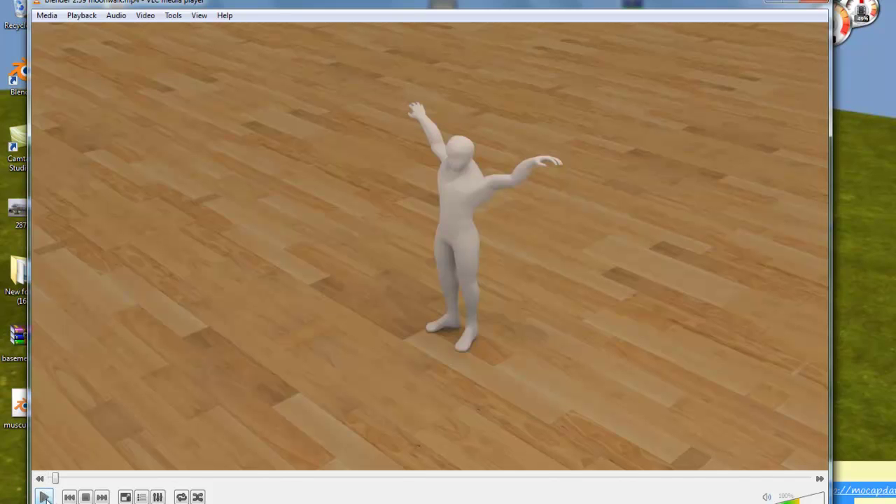
left_click(44, 497)
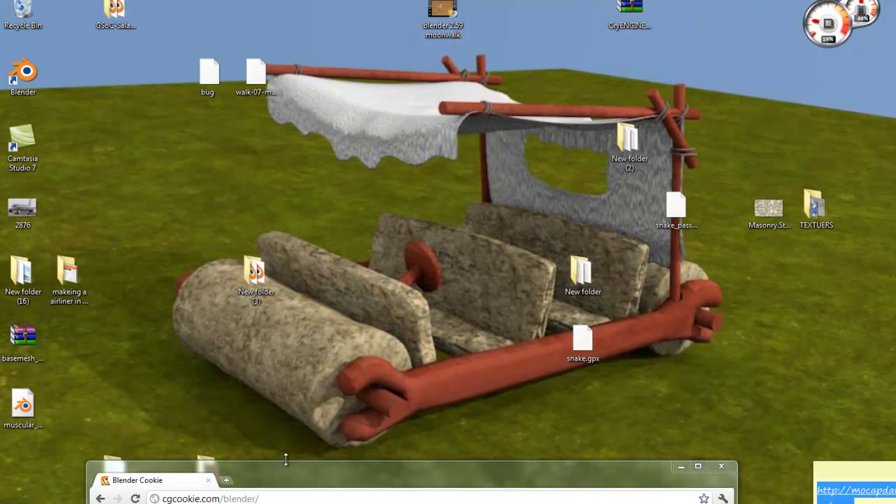
left_click_drag(294, 469, 315, 3)
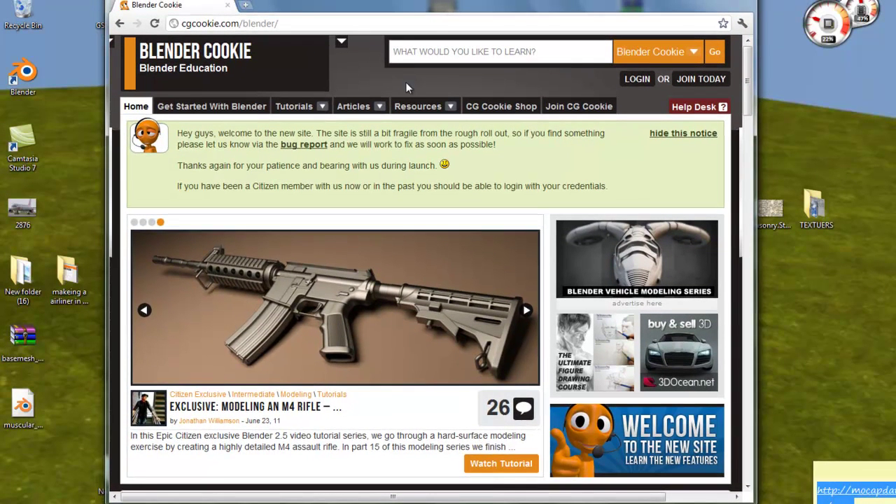
- Go to Blender Cookie's Resources > Models page and open the Male Base Mesh post
mouse_move(438, 112)
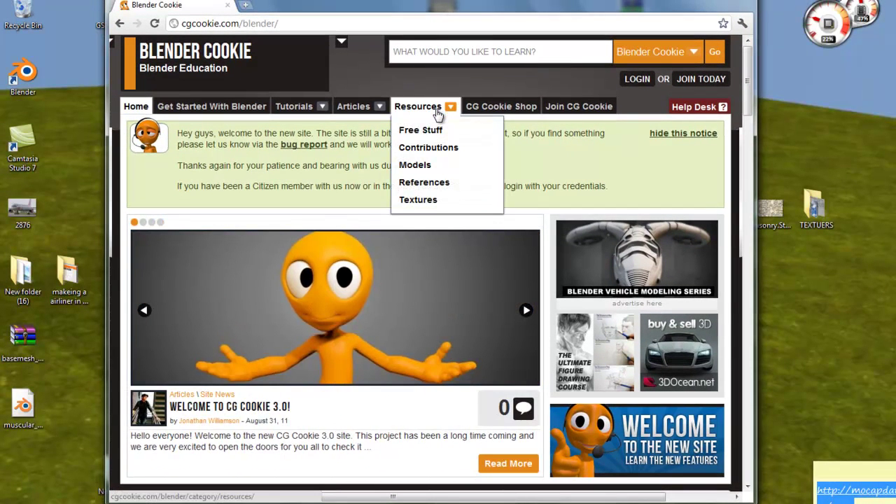
left_click(441, 168)
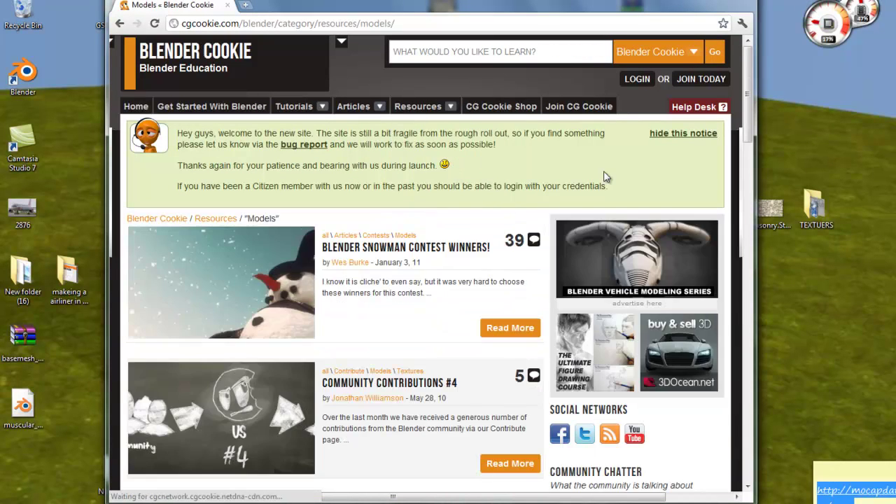
left_click_drag(750, 83, 743, 375)
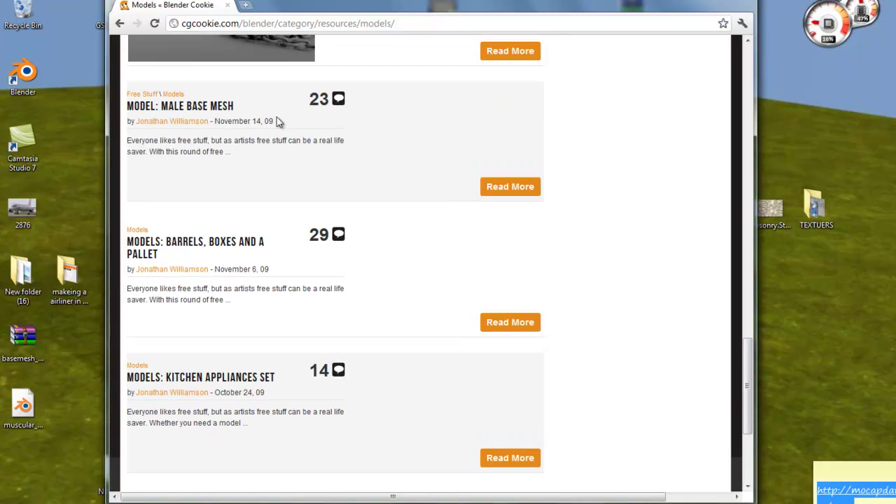
left_click(160, 109)
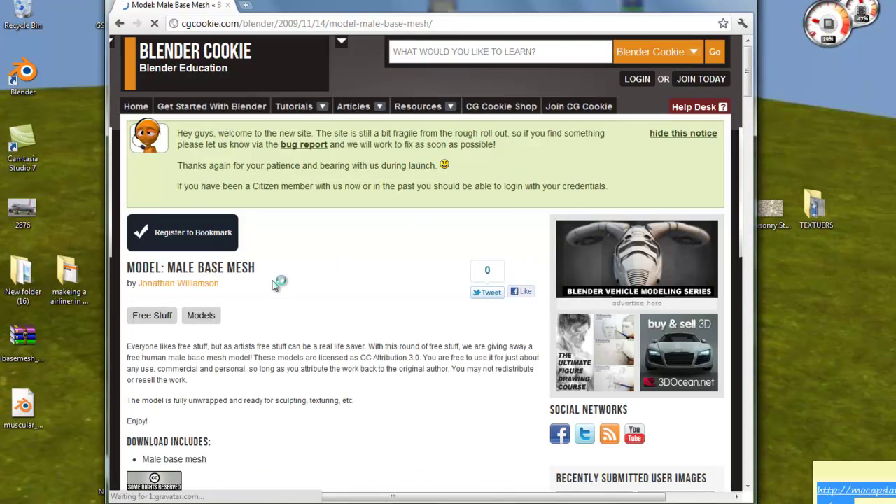
- Scroll through the Male Base Mesh post, then minimize the browser to the desktop
left_click_drag(749, 86, 749, 145)
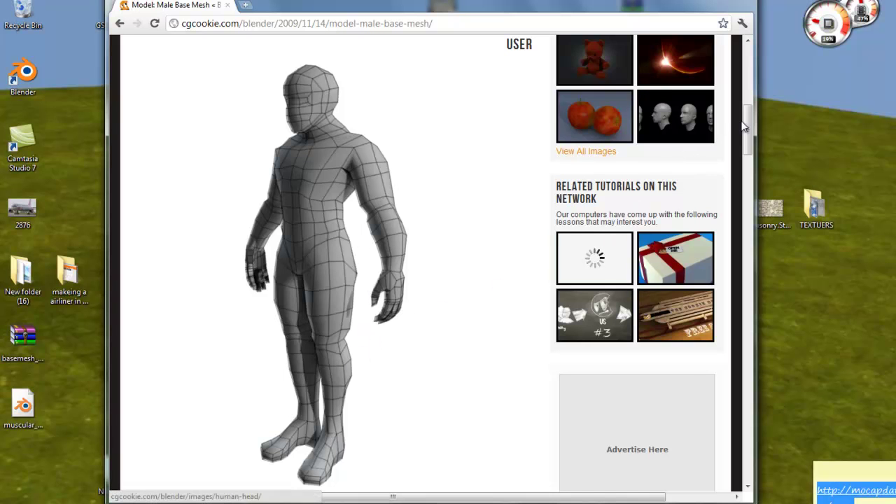
scroll(748, 125, "up", 1)
scroll(745, 114, "up", 1)
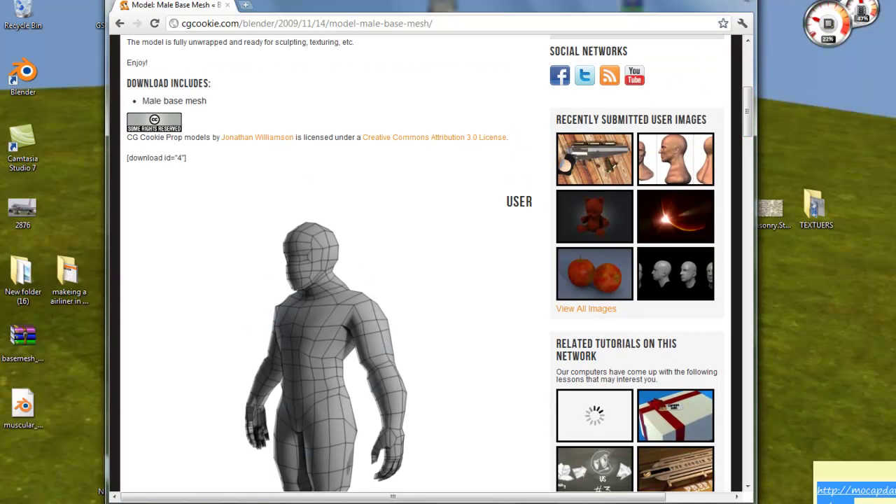
left_click(746, 1)
double_click(32, 336)
double_click(360, 163)
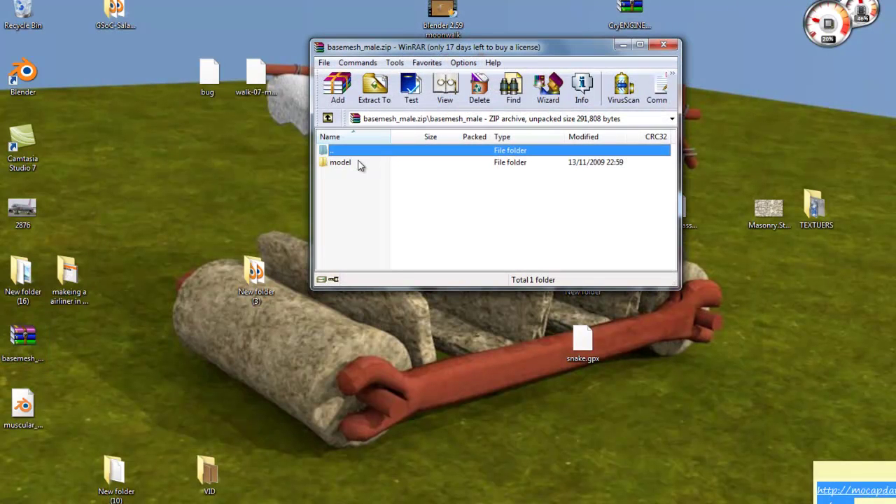
double_click(348, 166)
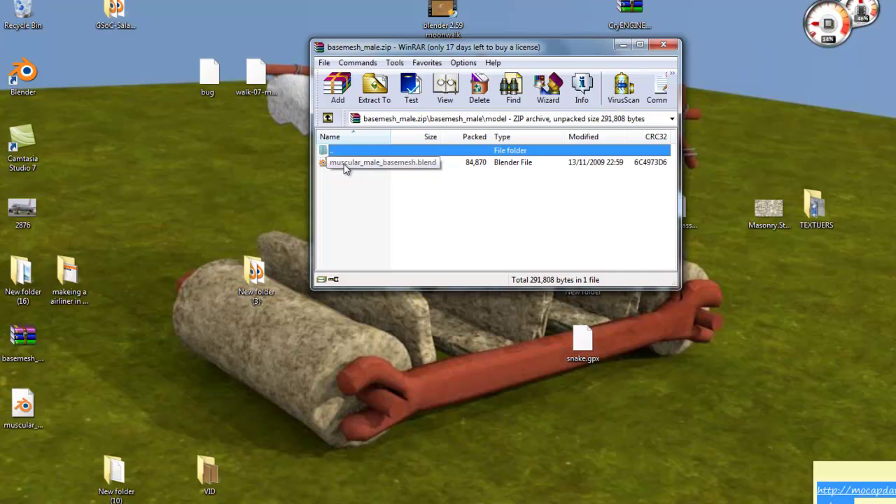
left_click(35, 415)
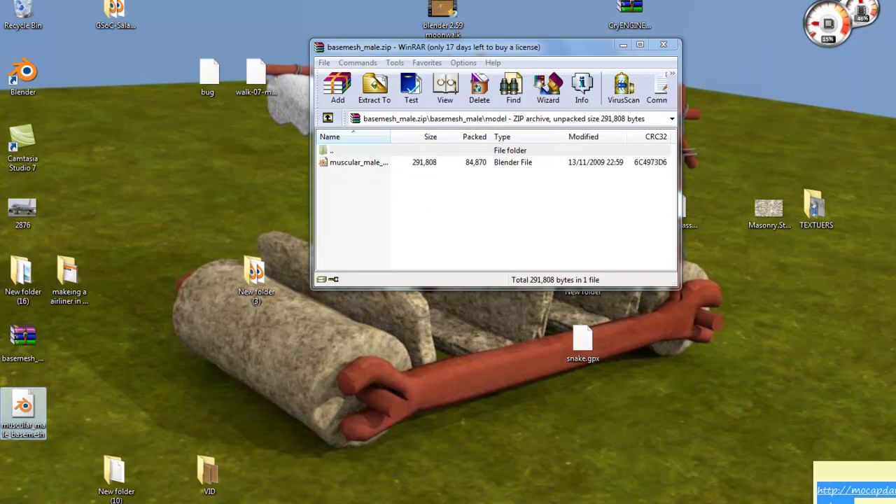
left_click(663, 44)
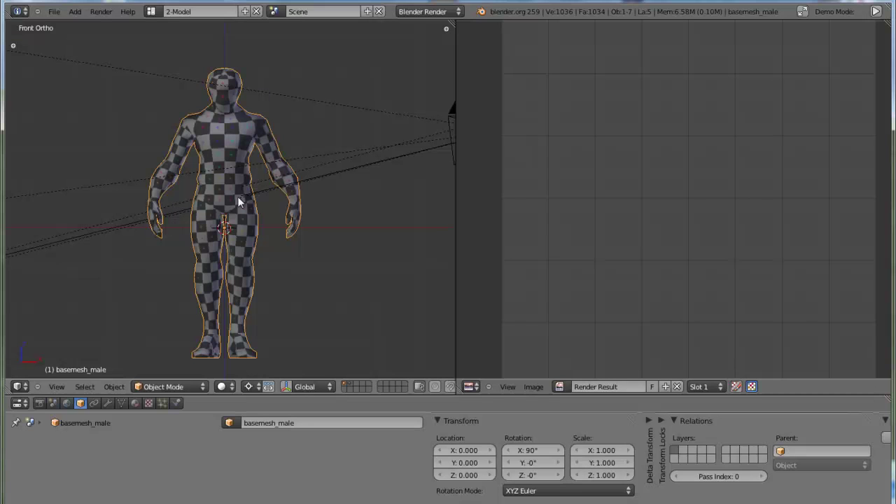
- Show the base mesh's material settings, then export it as muscular_male_basemesh.obj to the Desktop
left_click(135, 403)
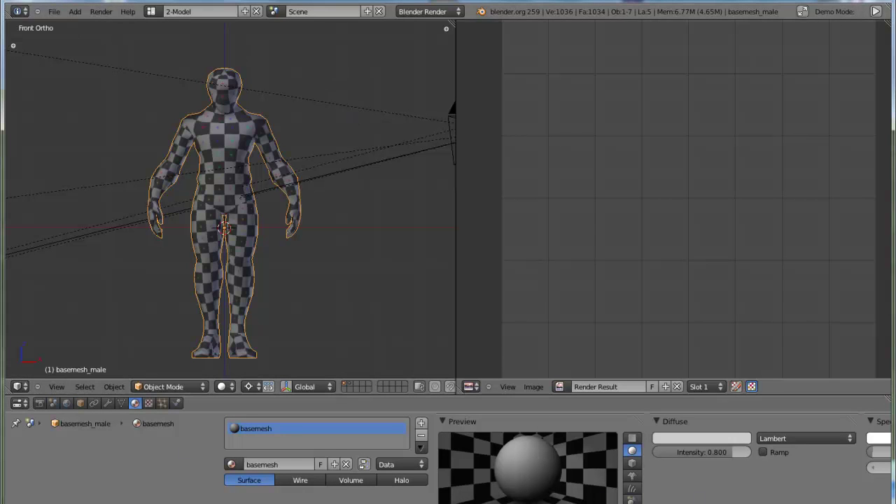
left_click(61, 11)
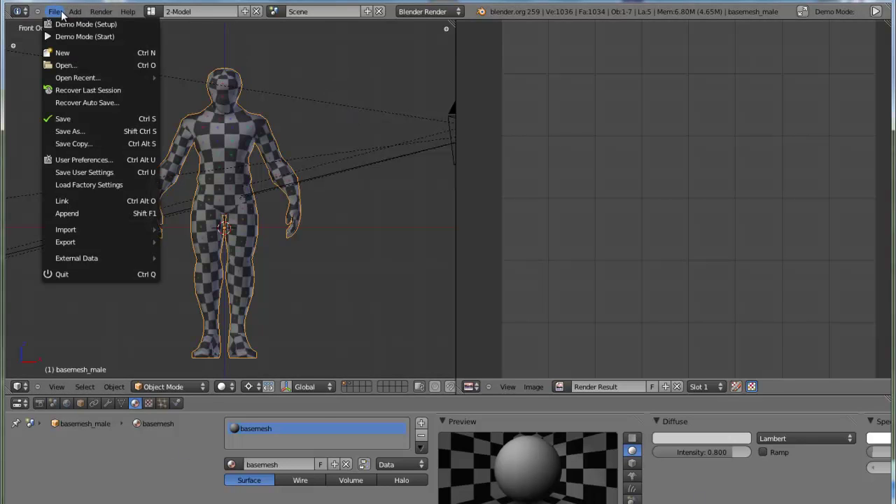
mouse_move(79, 242)
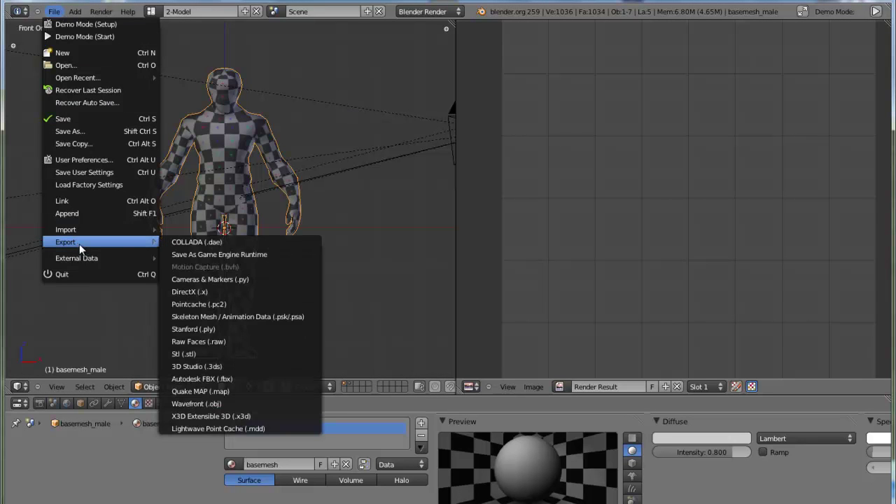
left_click(230, 405)
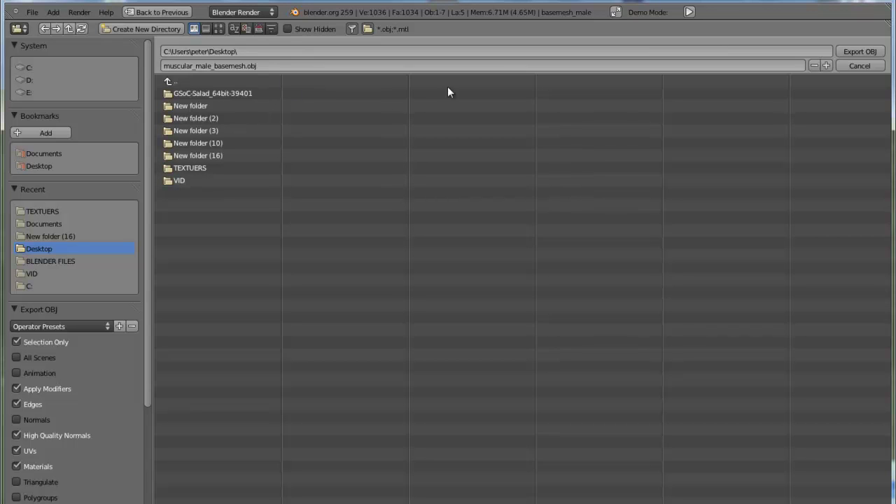
left_click(868, 55)
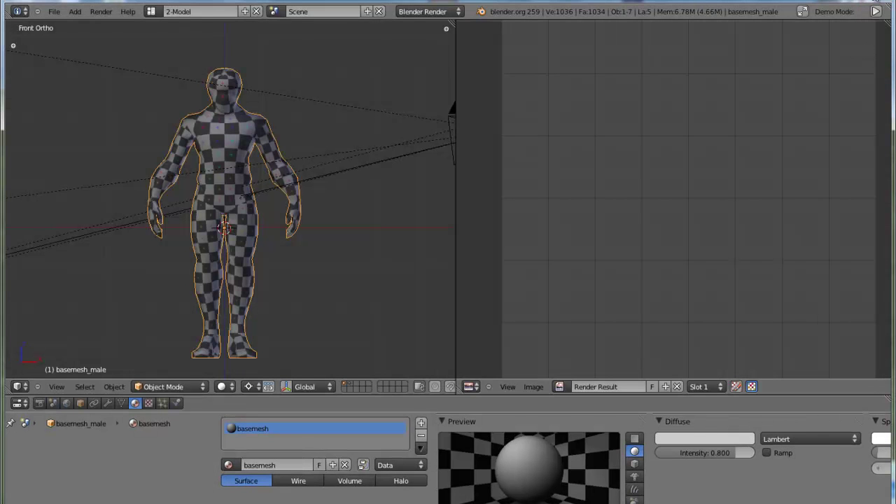
- Restart Blender, dismiss the splash screen, and delete the default cube
key("alt+F4")
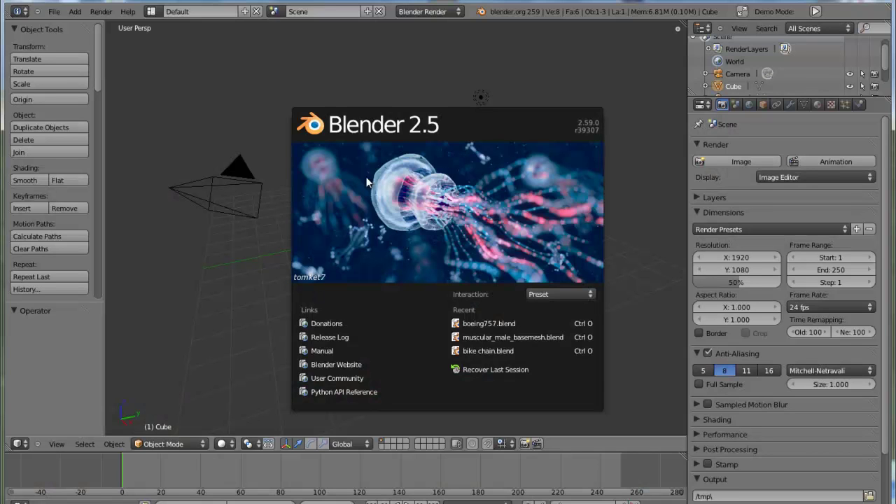
left_click(264, 94)
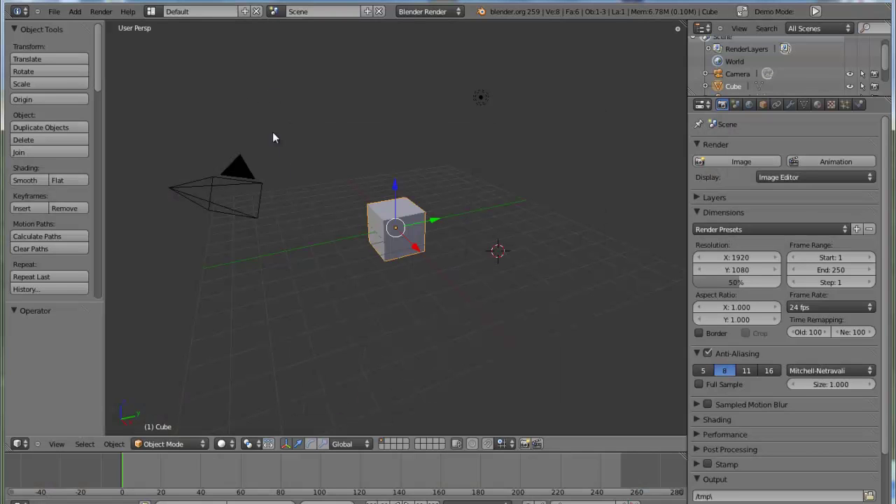
key("x")
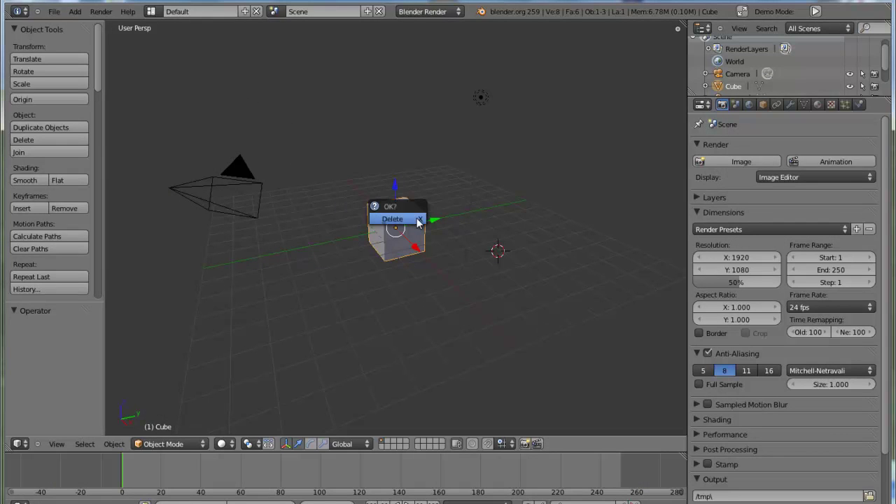
left_click(413, 220)
- Start a Wavefront OBJ import and pick muscular_male_basemesh.obj from the Desktop
left_click(54, 12)
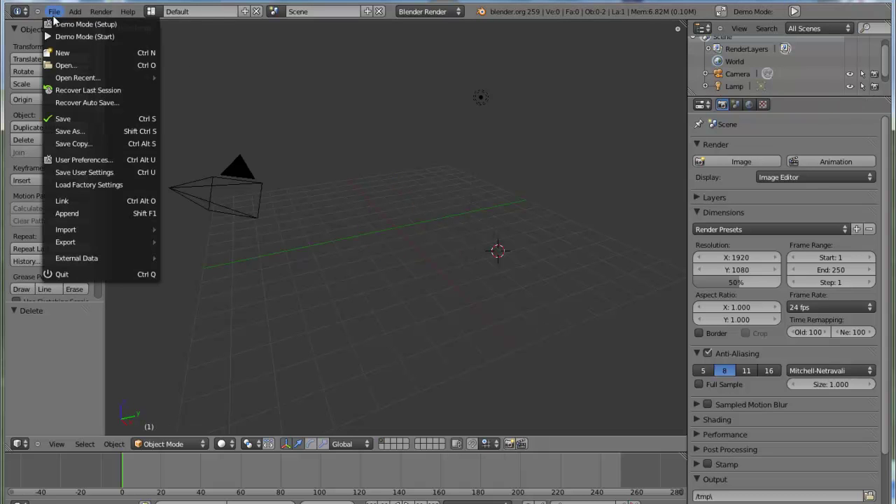
mouse_move(109, 230)
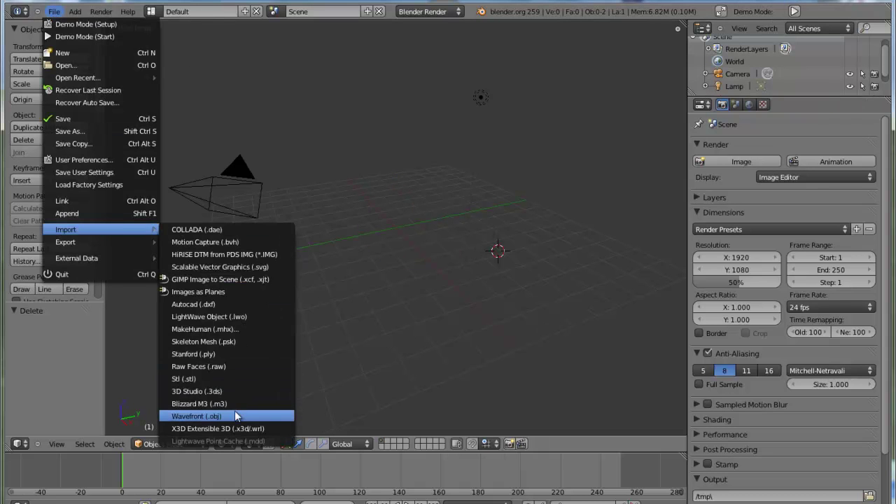
left_click(234, 416)
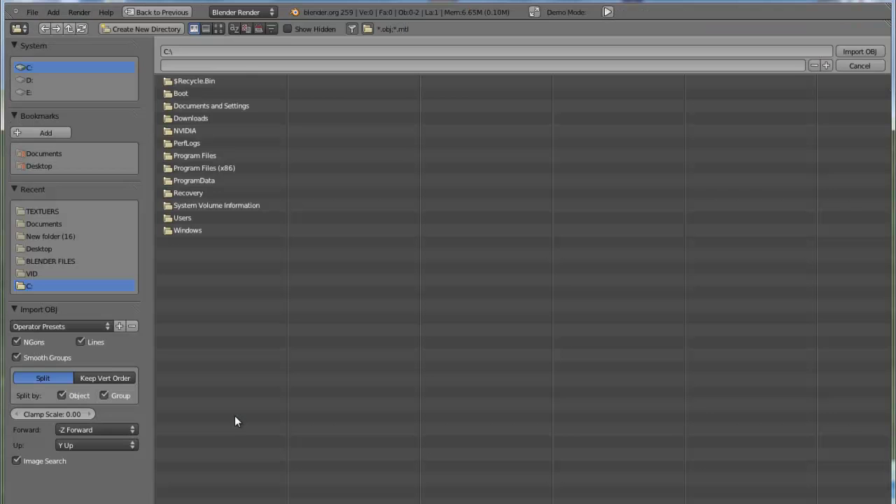
left_click(40, 247)
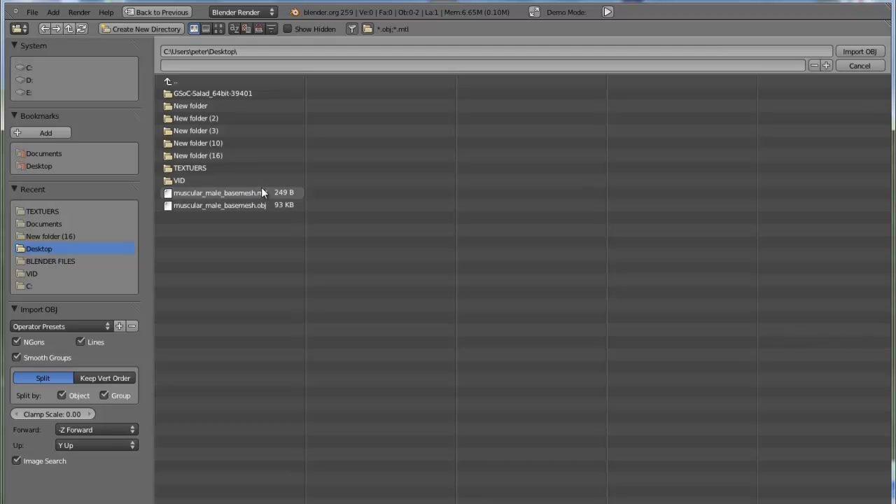
left_click(199, 205)
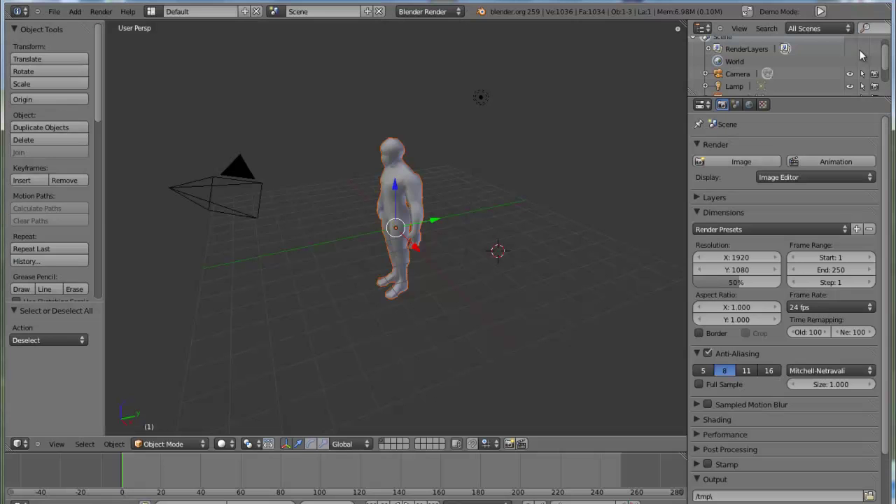
- Orbit to a front view of the figure and browse the Object menu's transform options
scroll(447, 196, "up", 3)
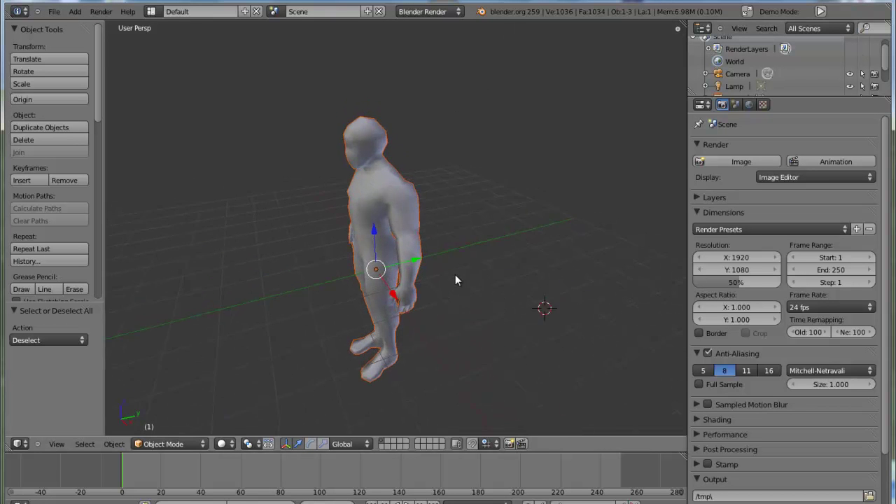
middle_click_drag(457, 280, 480, 290)
scroll(365, 290, "up", 3)
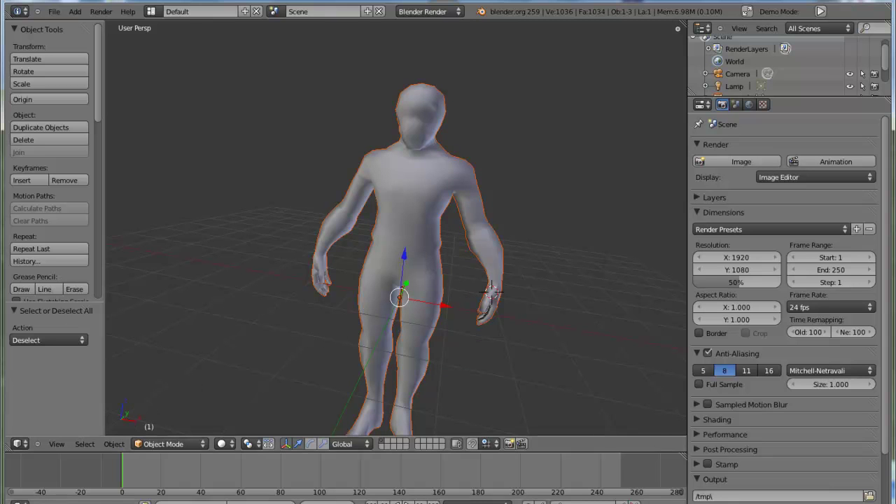
left_click(114, 444)
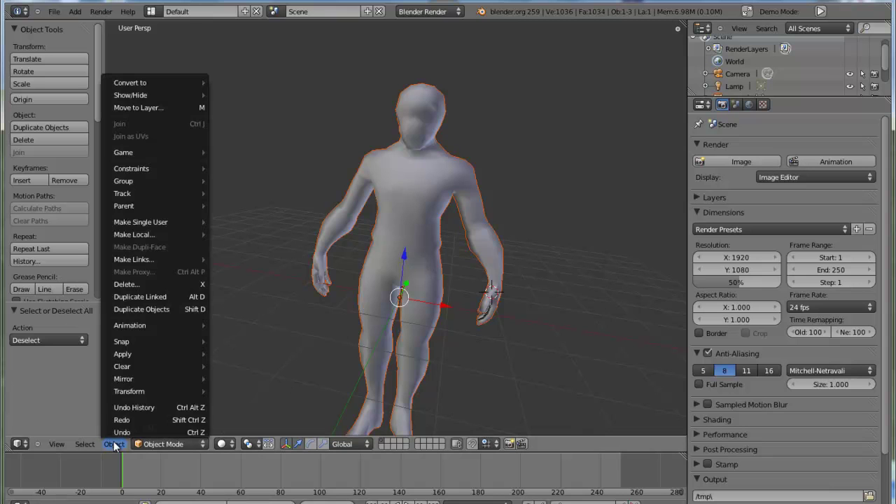
mouse_move(146, 389)
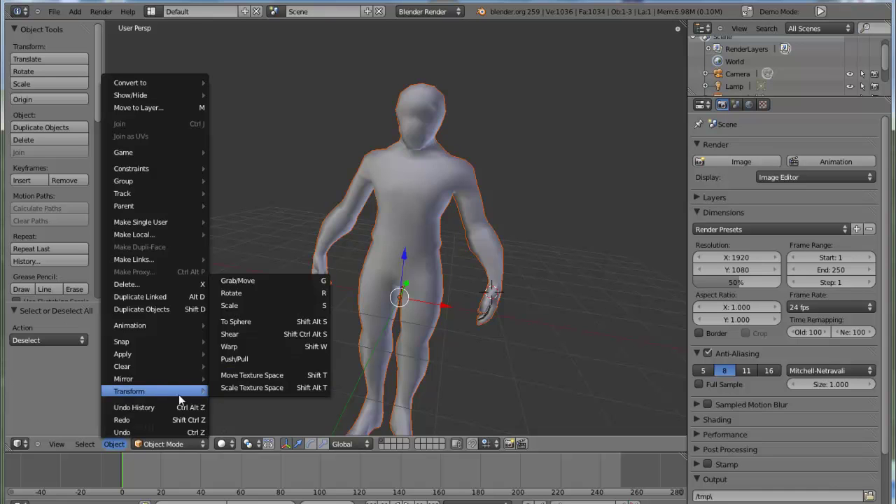
mouse_move(180, 378)
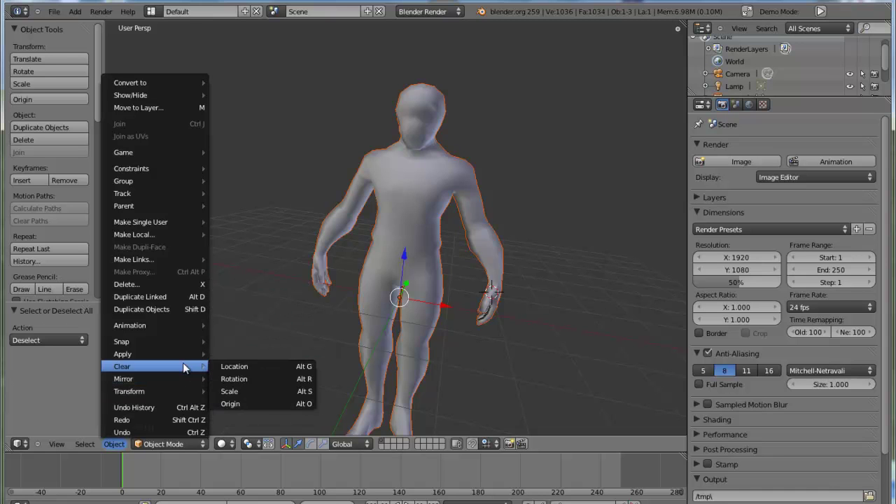
mouse_move(184, 356)
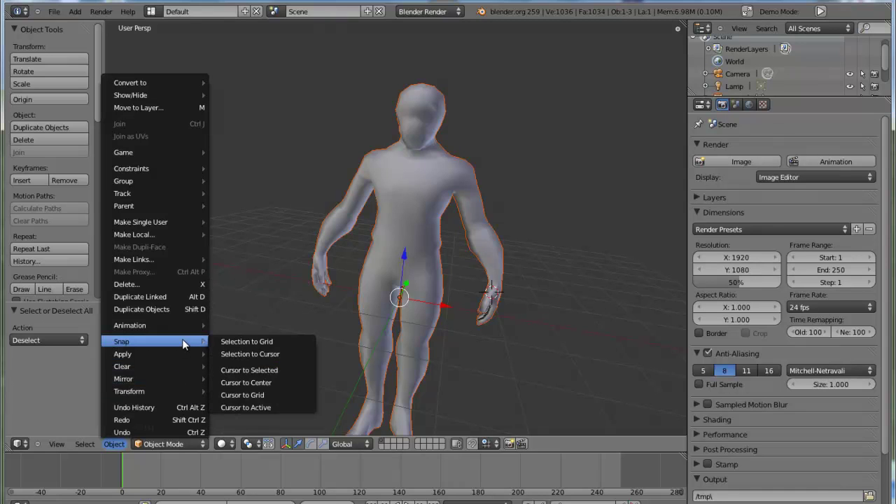
mouse_move(180, 326)
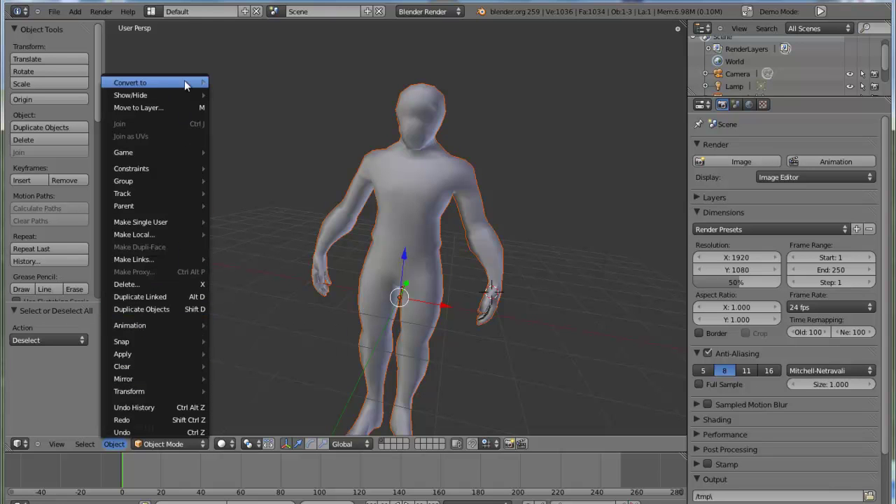
mouse_move(181, 95)
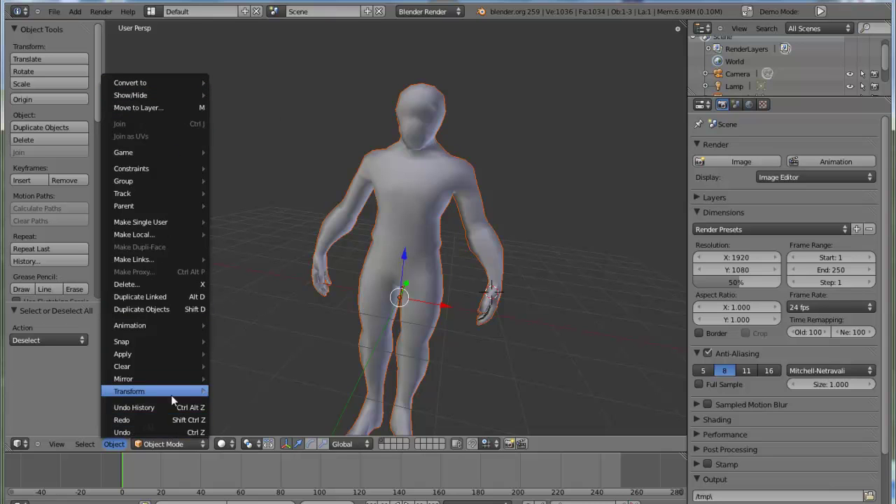
mouse_move(171, 395)
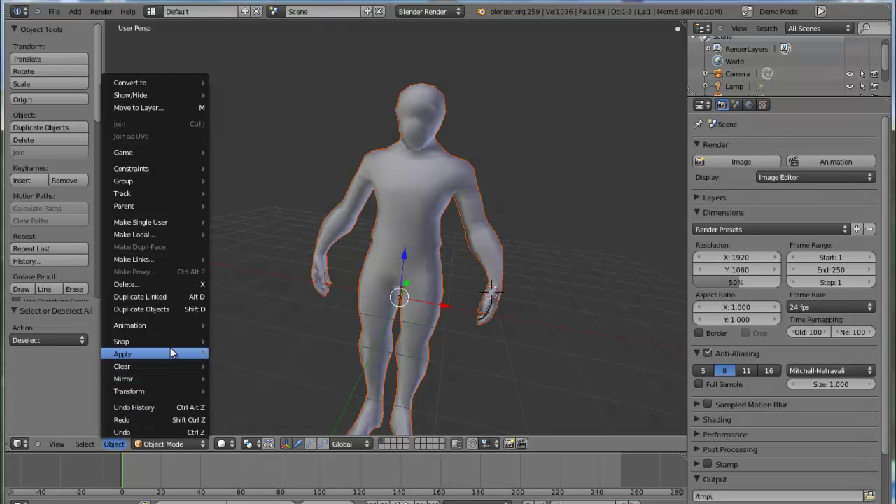
key("Escape")
- Deselect everything and quit Blender with Ctrl+Q
key("a")
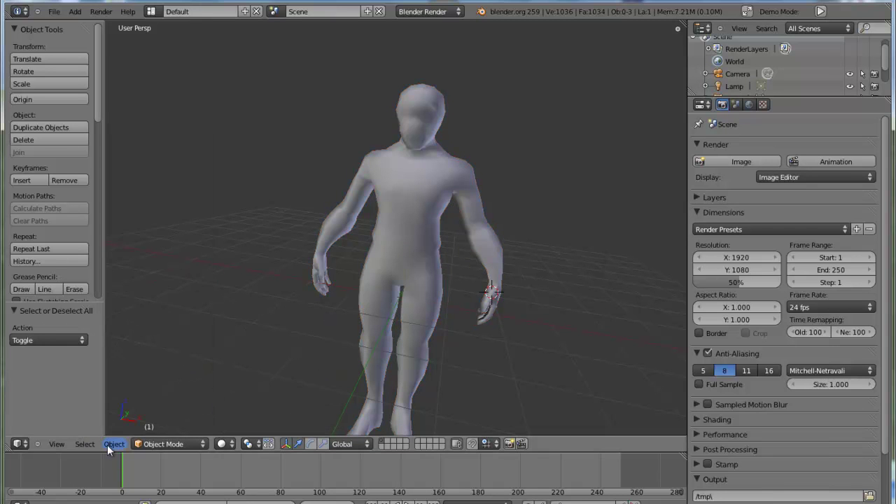
left_click(116, 444)
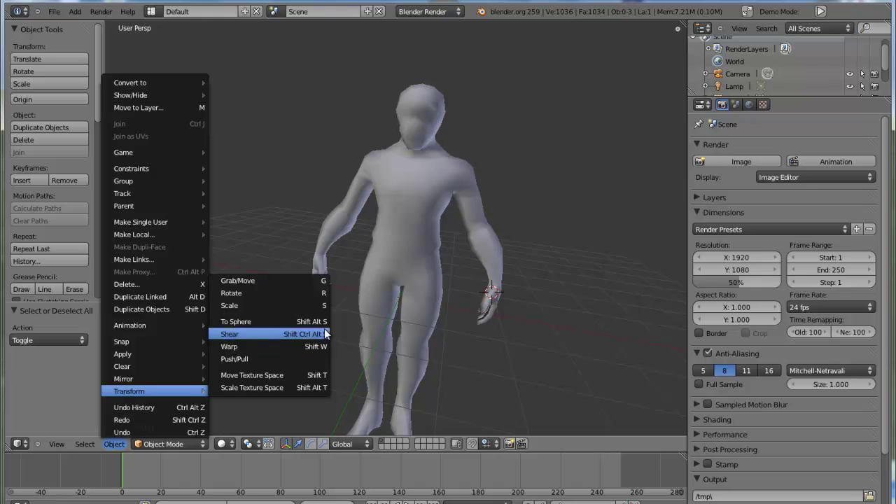
key("ctrl+q")
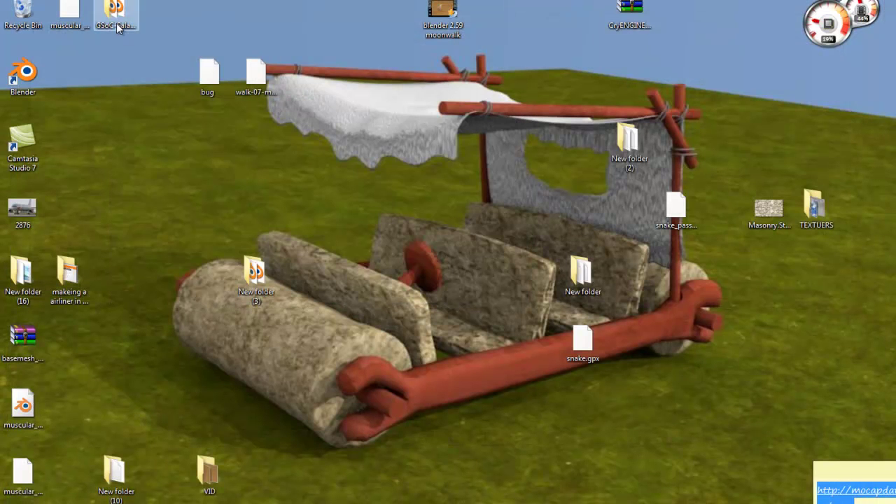
- Relaunch Blender from the GSoC-Salad folder and import muscular_male_basemesh.obj from the Desktop
double_click(116, 23)
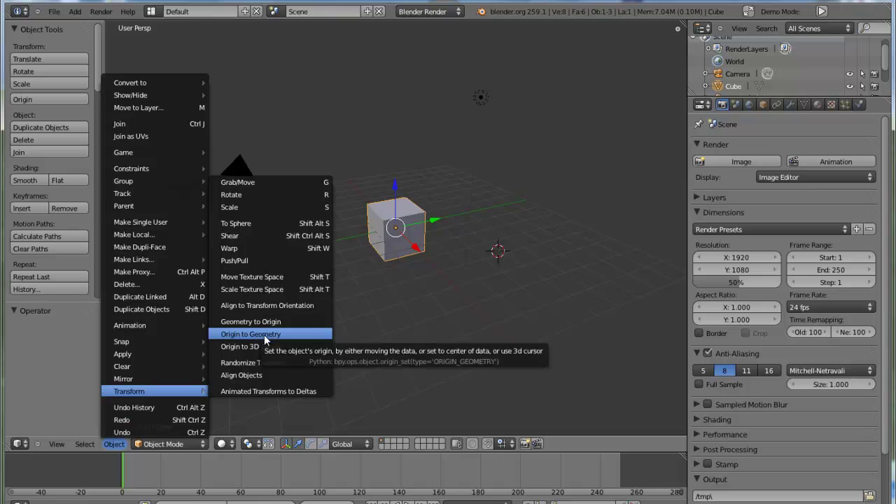
left_click(278, 334)
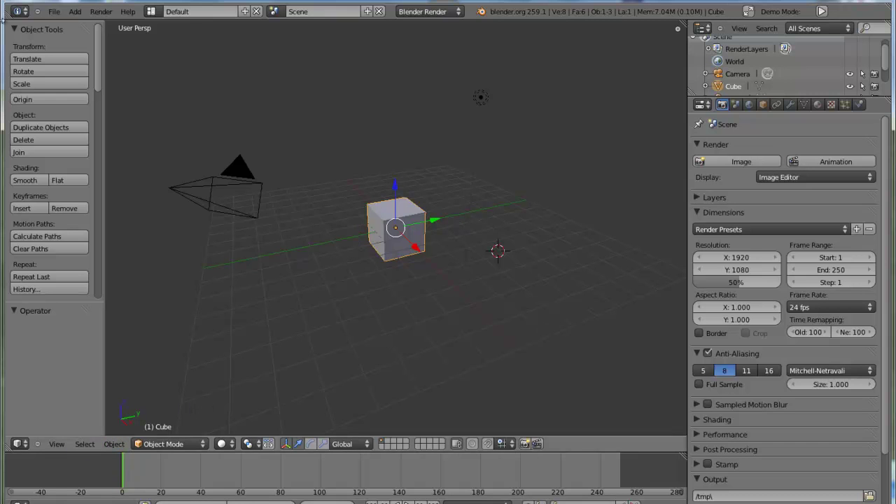
left_click(53, 11)
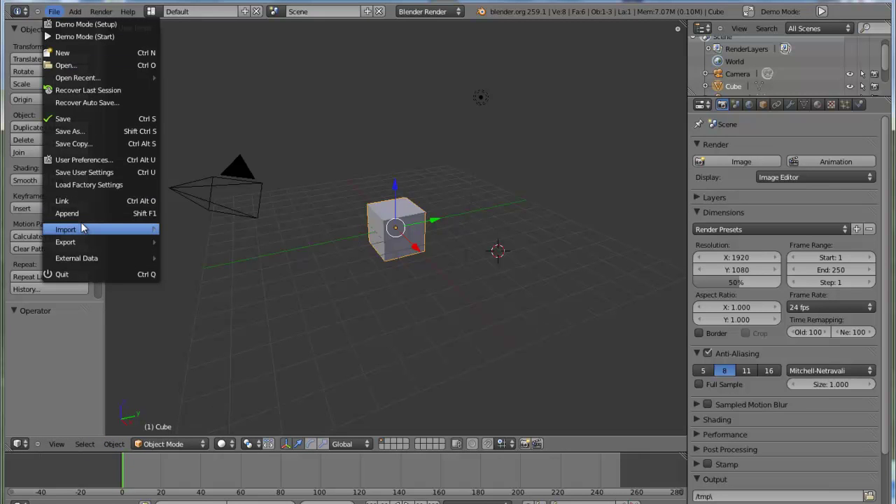
mouse_move(143, 233)
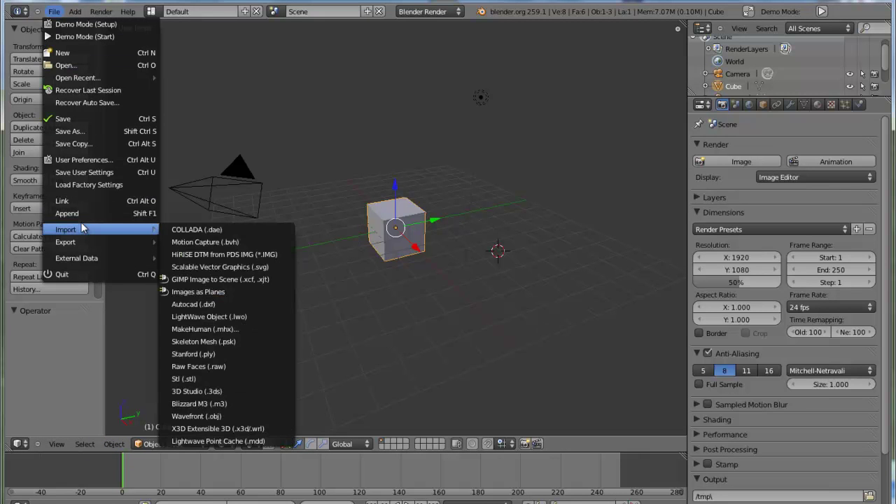
left_click(239, 417)
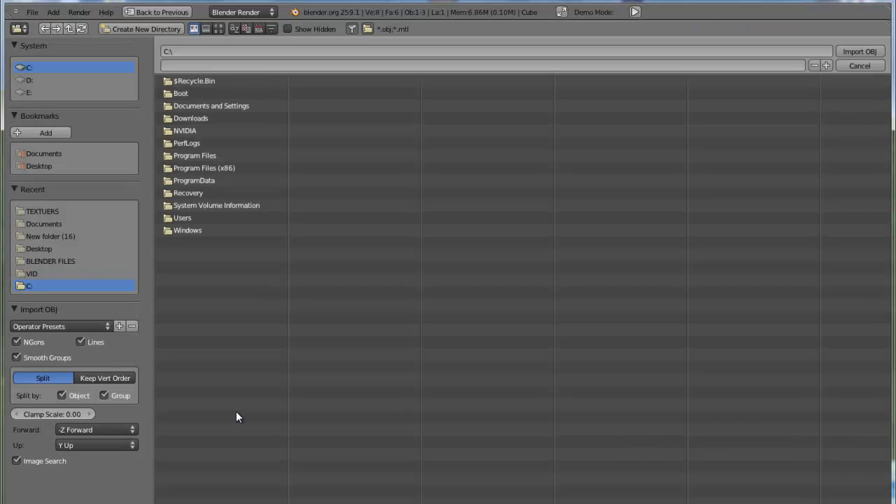
left_click(46, 250)
left_click(236, 204)
left_click(868, 54)
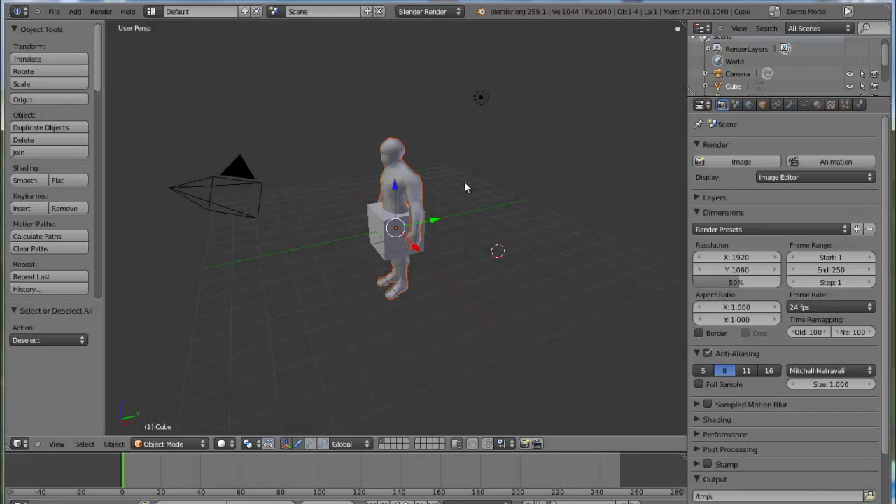
- Delete the default cube and select the imported man mesh
right_click(375, 253)
key("x")
left_click(364, 254)
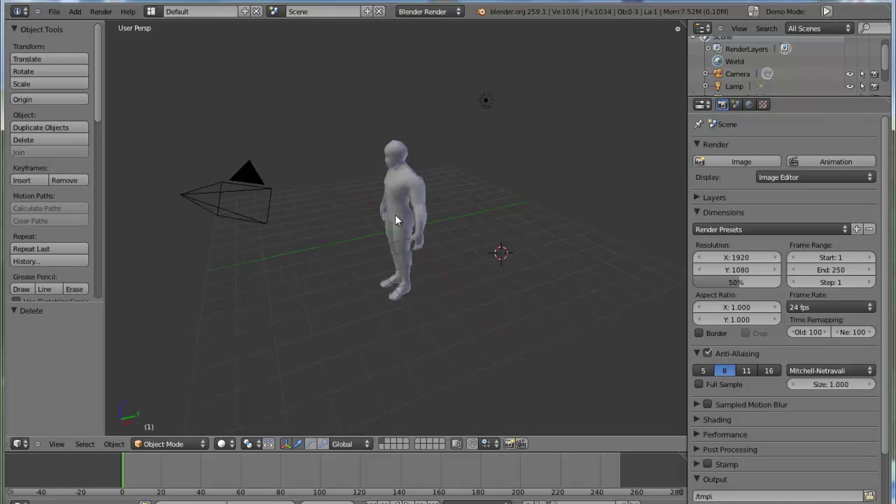
scroll(420, 238, "up", 4)
right_click(446, 252)
middle_click_drag(446, 253, 420, 273)
scroll(432, 294, "up", 4)
scroll(432, 294, "down", 1)
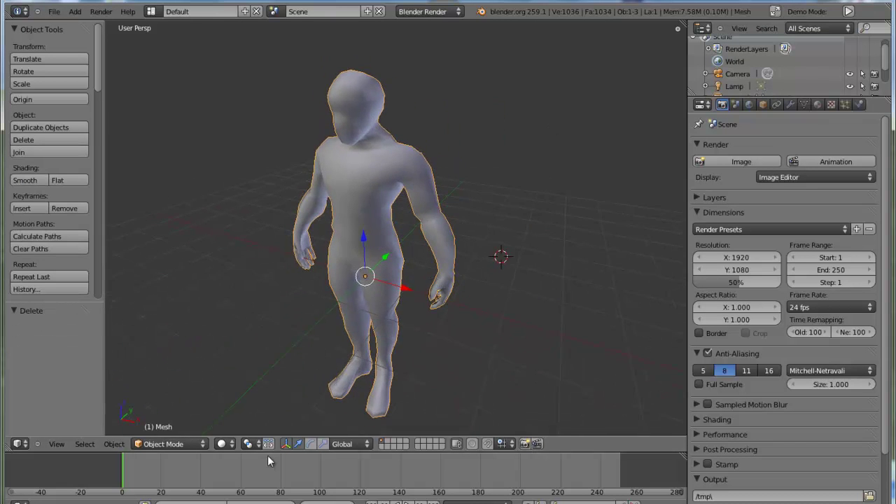
- Set the man mesh's origin to its geometry, deselect it, and view it from the front
left_click(114, 444)
mouse_move(149, 391)
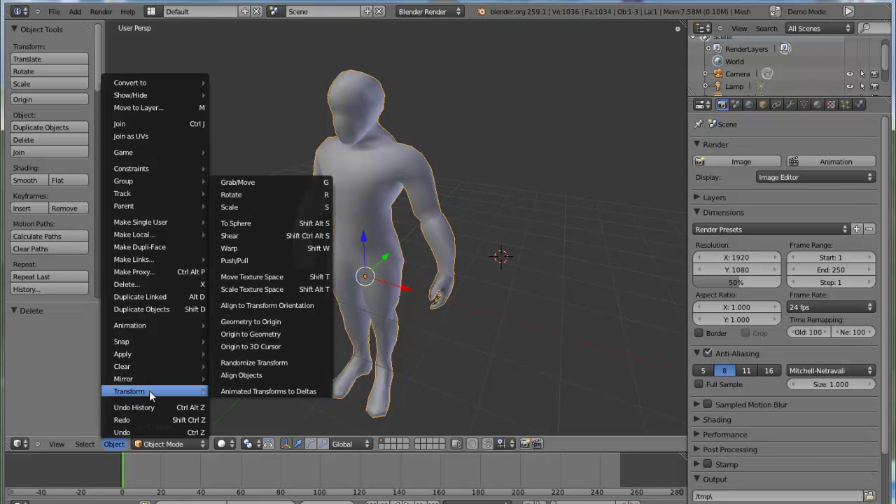
left_click(290, 334)
scroll(409, 187, "down", 1)
key("a")
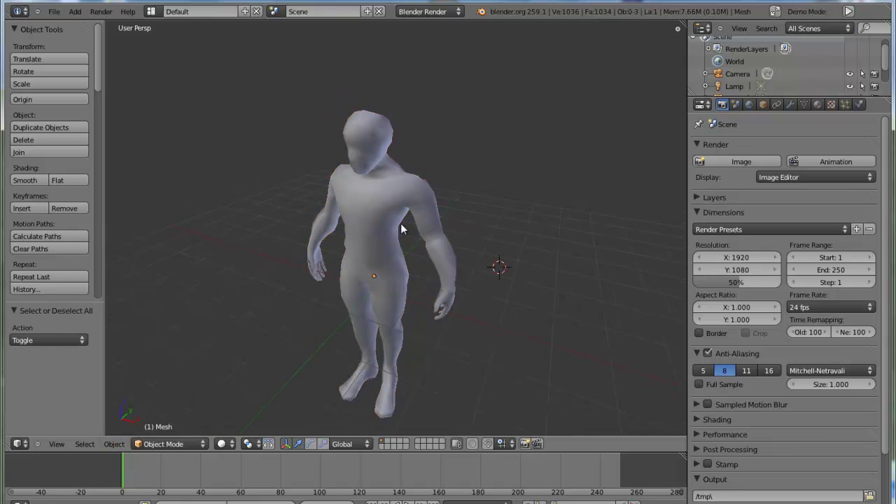
scroll(406, 263, "up", 1)
middle_click_drag(411, 272, 456, 186)
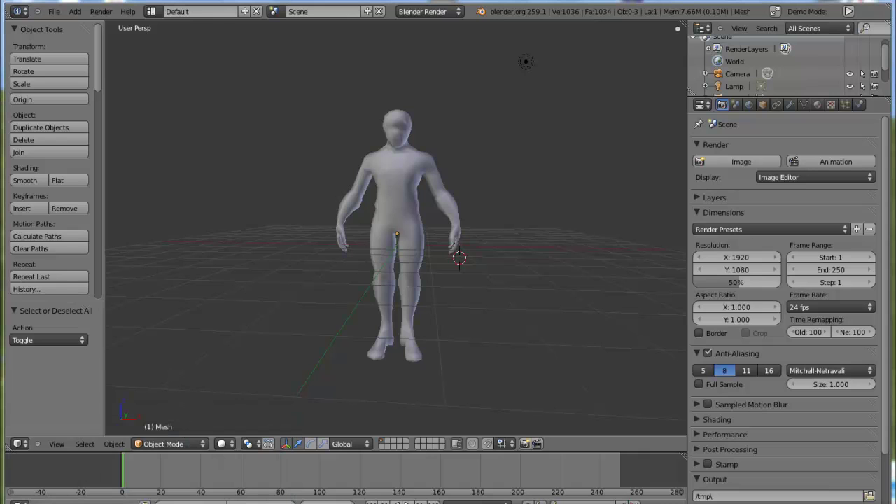
- Bring up mocapdata.com in Chrome, scroll the home page, and open the Free (4199) category
left_click(539, 494)
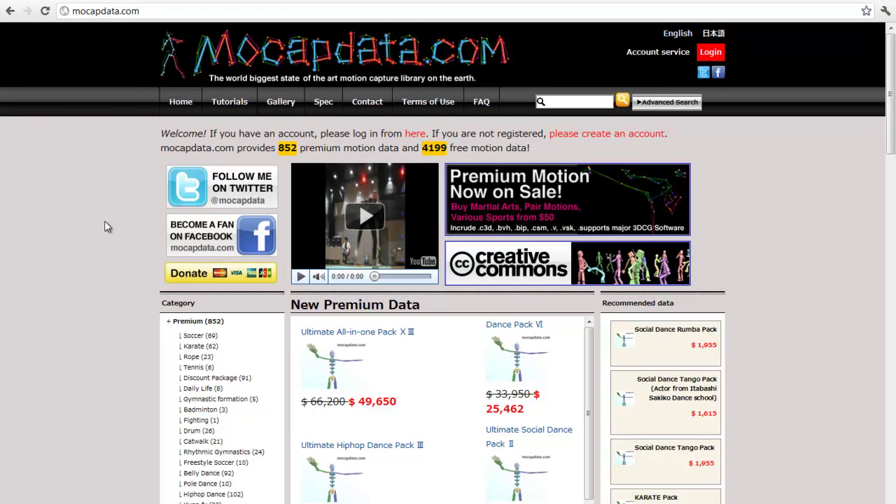
scroll(113, 224, "down", 3)
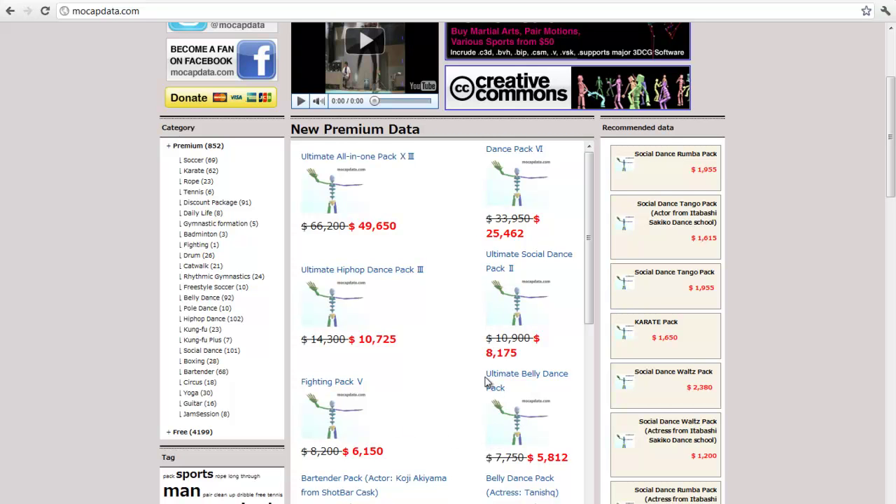
scroll(58, 207, "down", 3)
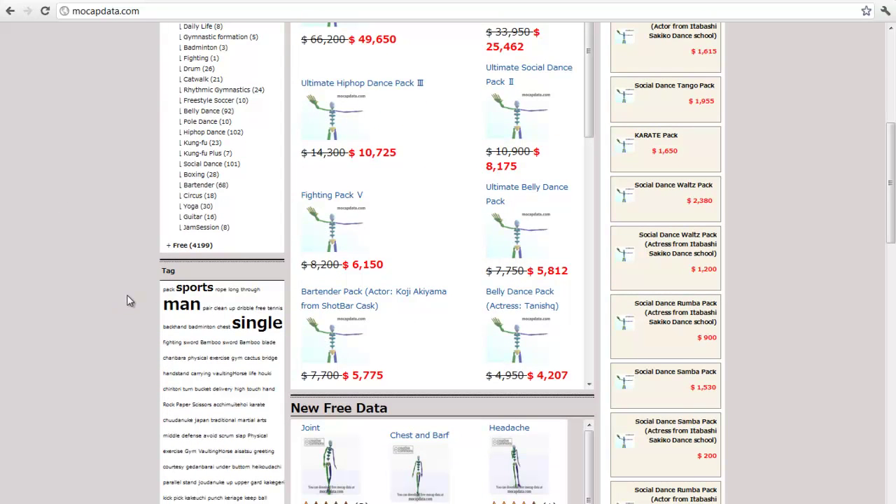
middle_click(71, 281)
middle_click(76, 357)
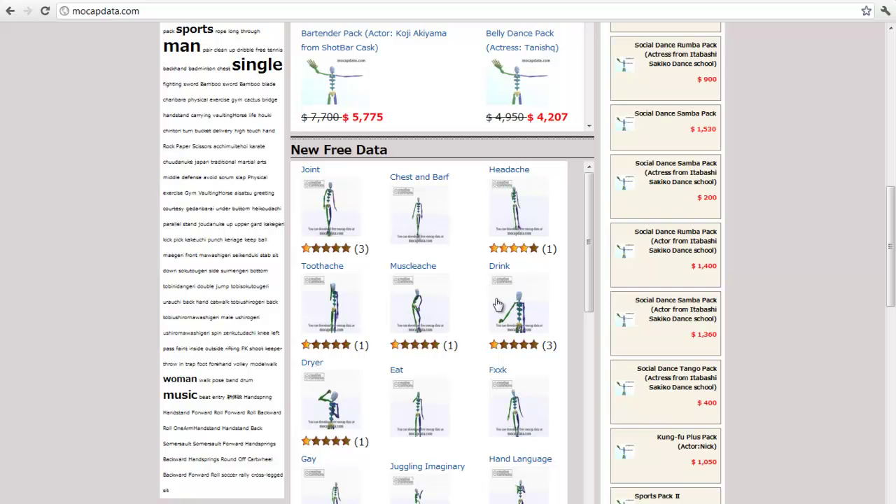
left_click_drag(591, 200, 600, 228)
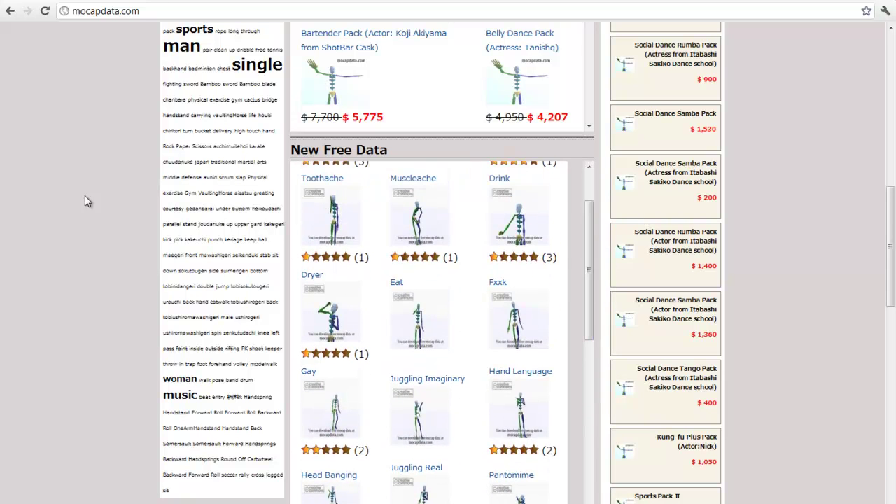
middle_click_drag(84, 196, 84, 98)
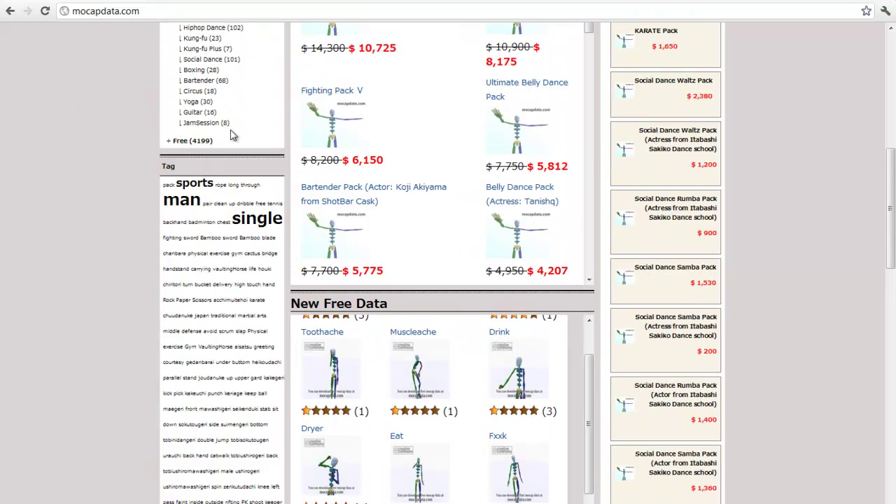
middle_click_drag(816, 278, 469, 96)
middle_click_drag(77, 150, 72, 277)
left_click(184, 281)
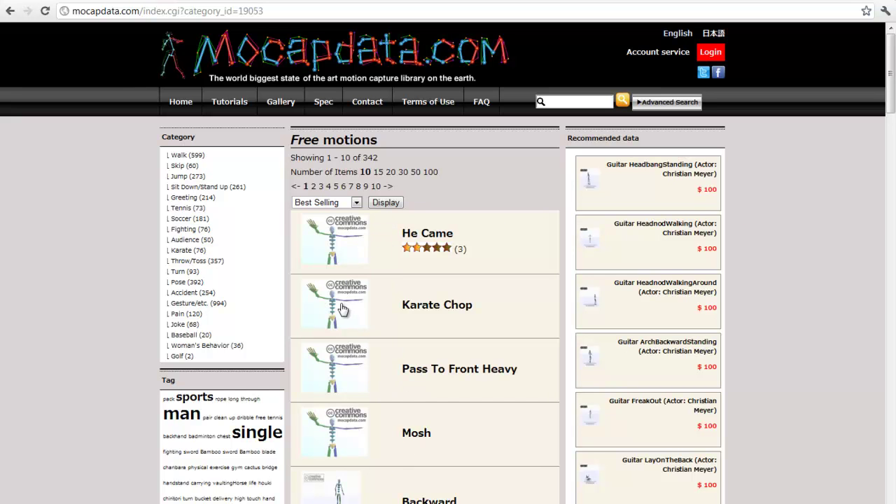
- Scroll around the Free motions page and go to the site's login page
middle_click(122, 268)
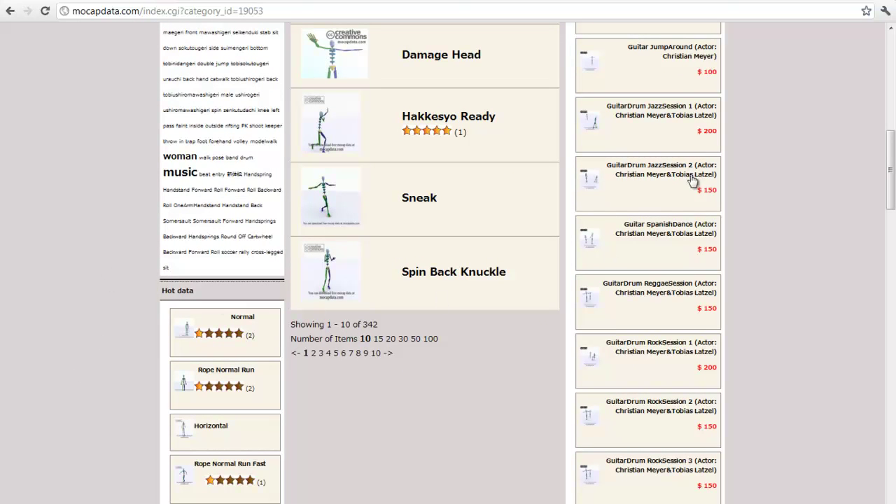
scroll(837, 143, "down", 2)
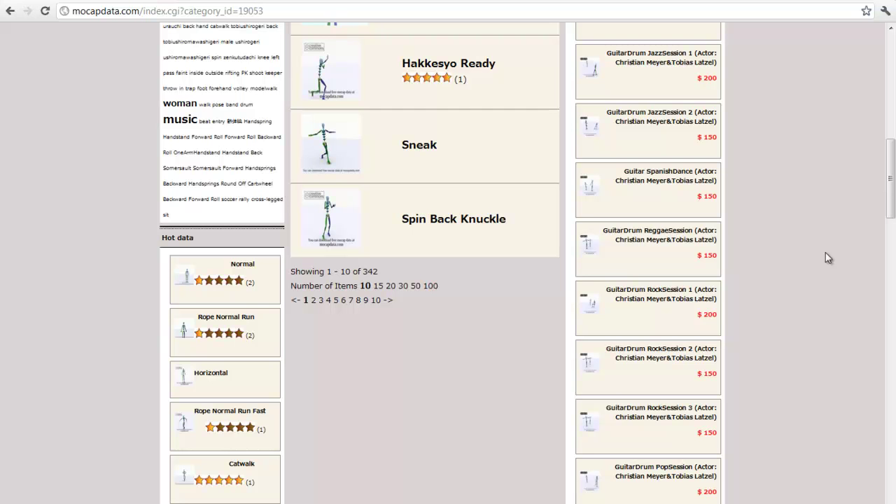
scroll(823, 238, "up", 3)
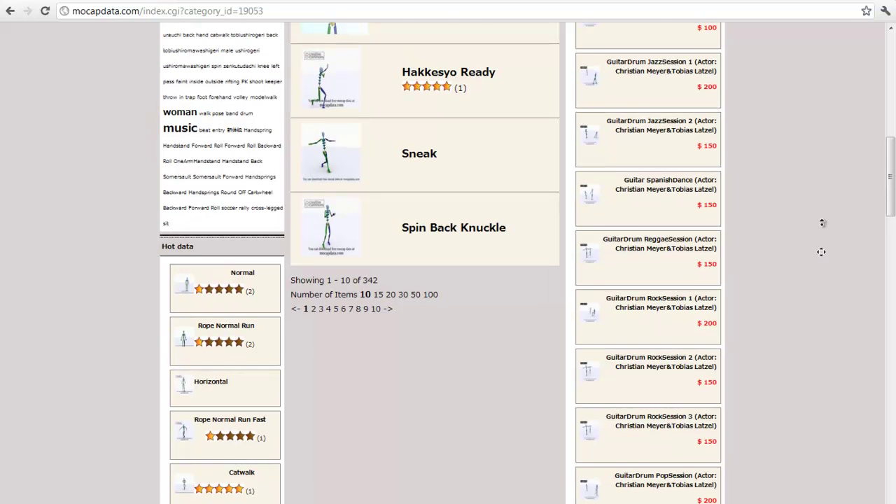
scroll(817, 168, "up", 1)
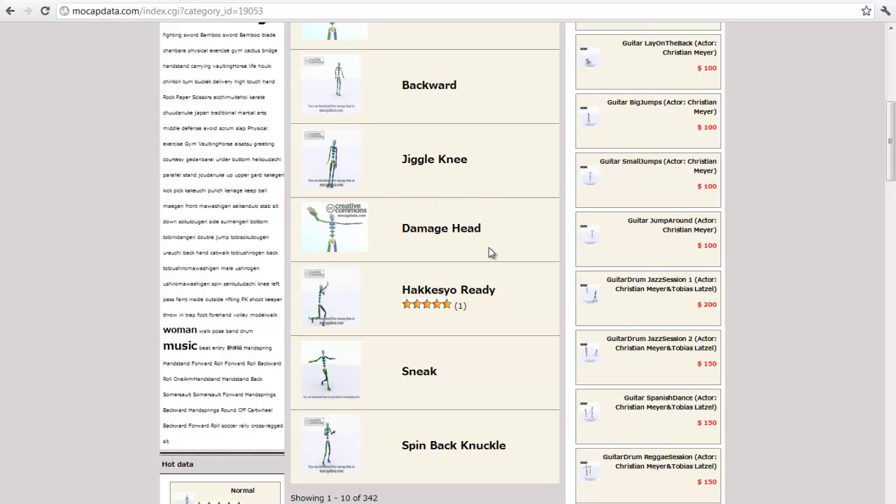
middle_click(817, 252)
left_click(810, 143)
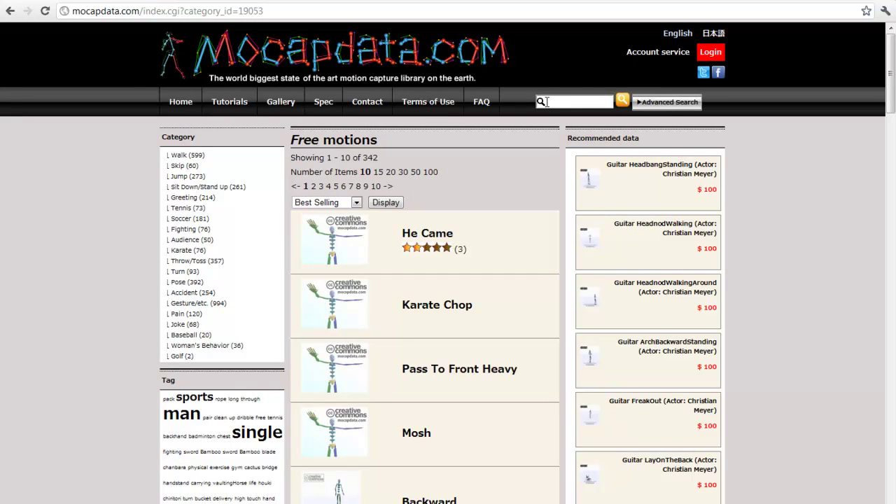
left_click(710, 54)
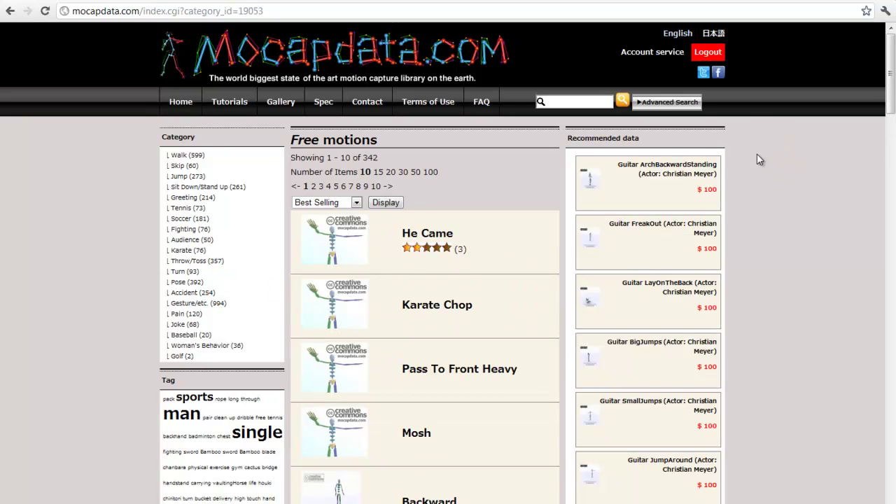
- Scroll the Free motions listing down to the Hot data list showing Moonwalk
scroll(776, 180, "down", 9)
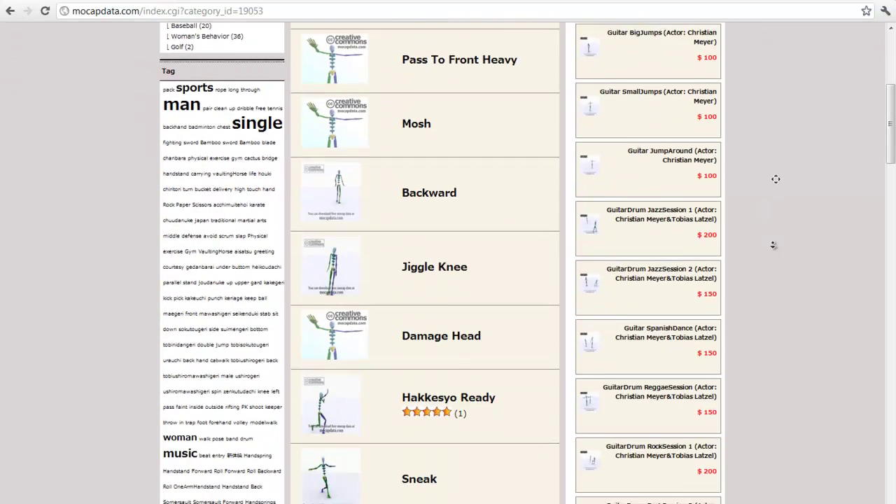
middle_click(772, 258)
scroll(772, 258, "down", 4)
scroll(772, 258, "down", 1)
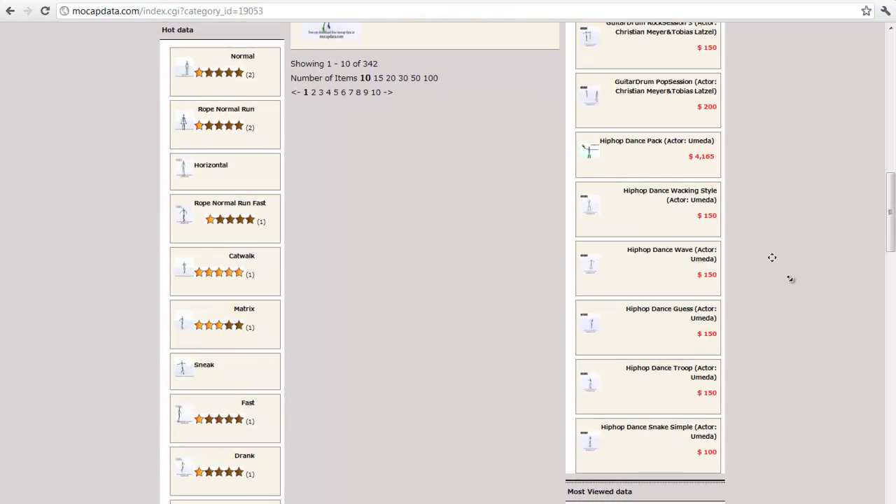
scroll(772, 257, "down", 3)
scroll(772, 257, "down", 1)
middle_click(786, 278)
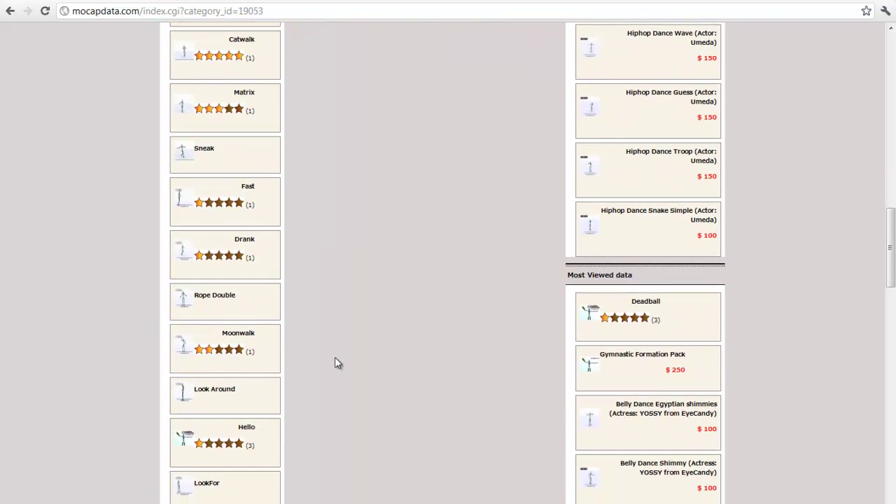
- Open the Moonwalk motion page and watch its preview video
left_click(243, 339)
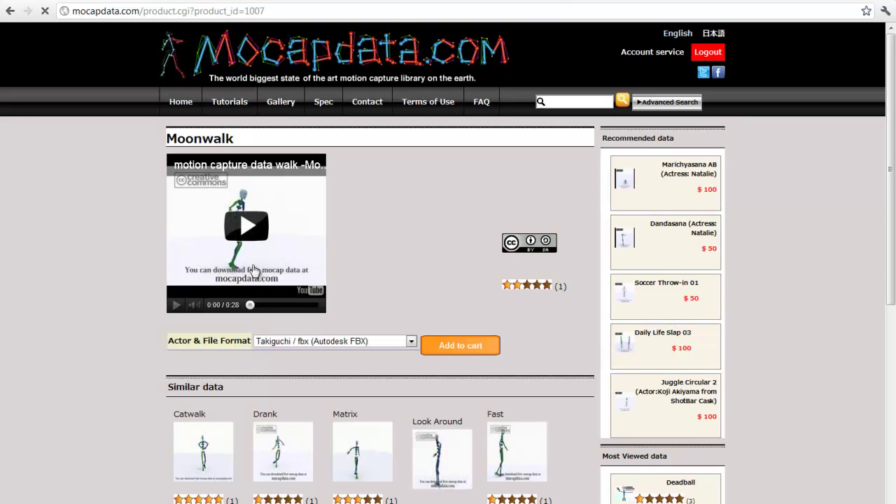
left_click(247, 238)
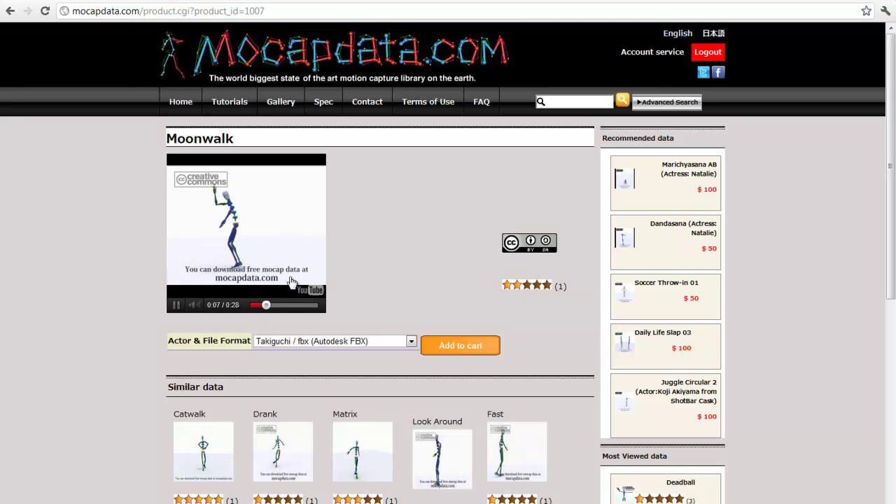
left_click(176, 305)
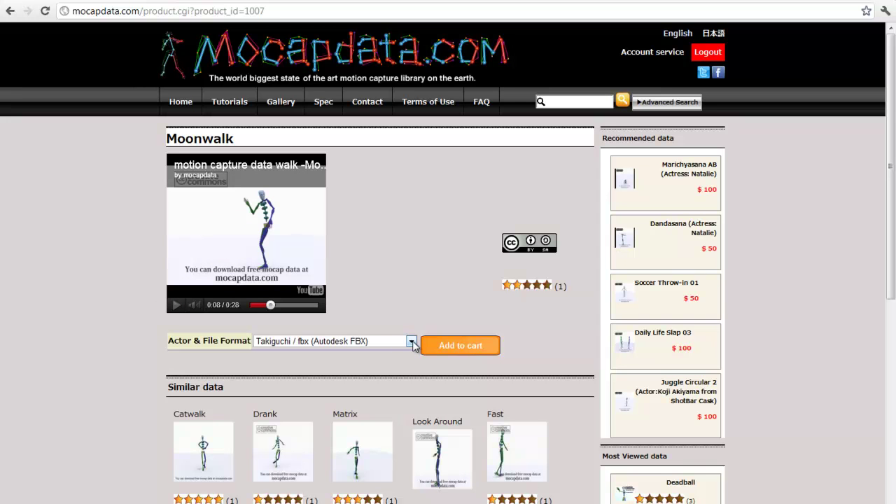
scroll(129, 339, "down", 2)
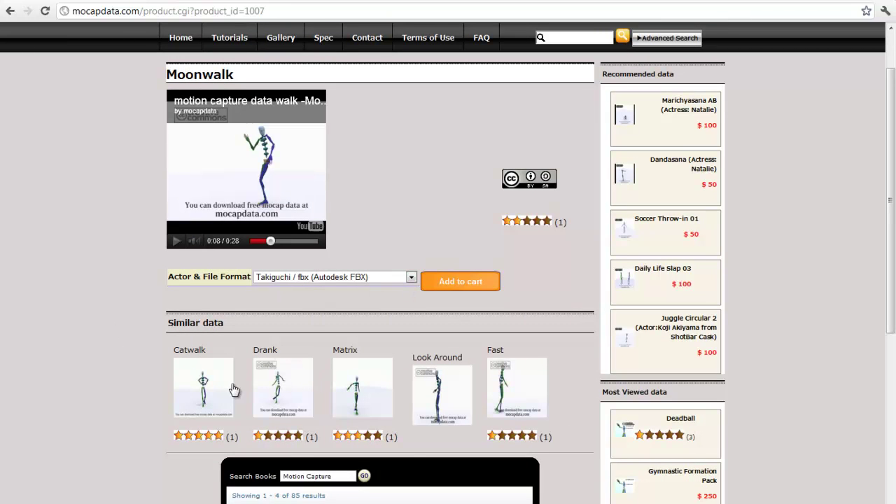
- Choose the Azumi / bvh (Biovision Hierarchy) format and proceed to checkout
left_click(397, 277)
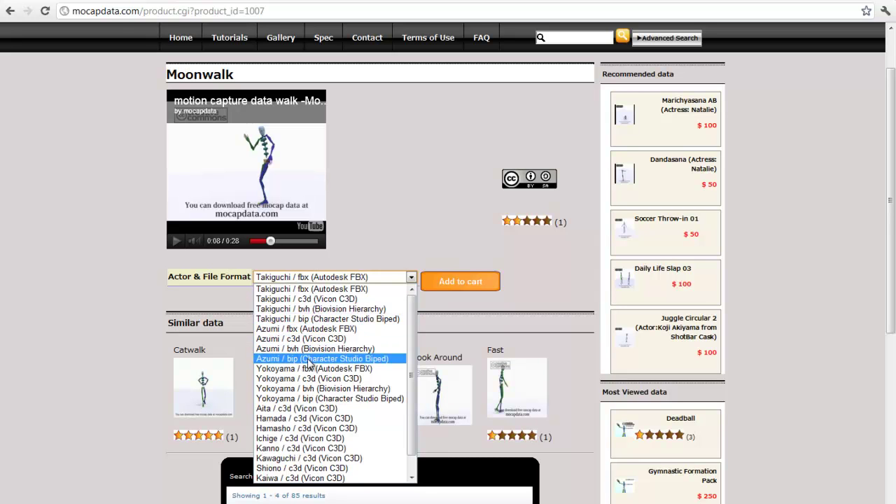
left_click(334, 349)
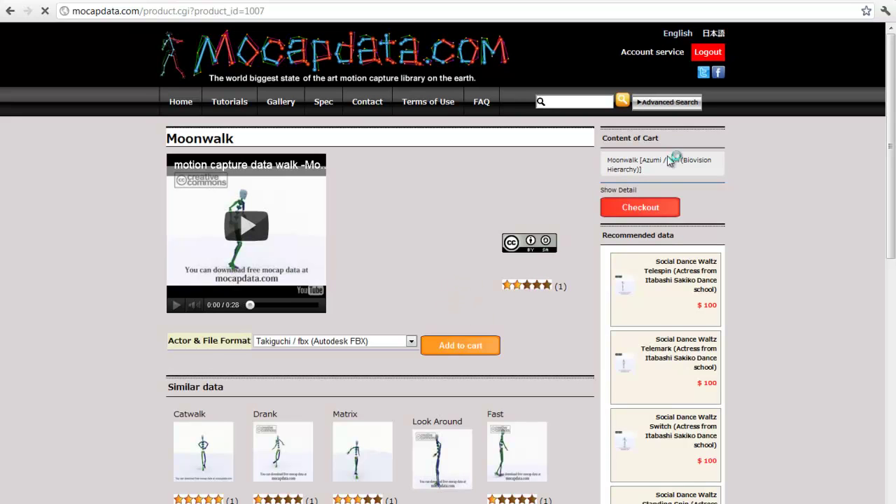
left_click(639, 207)
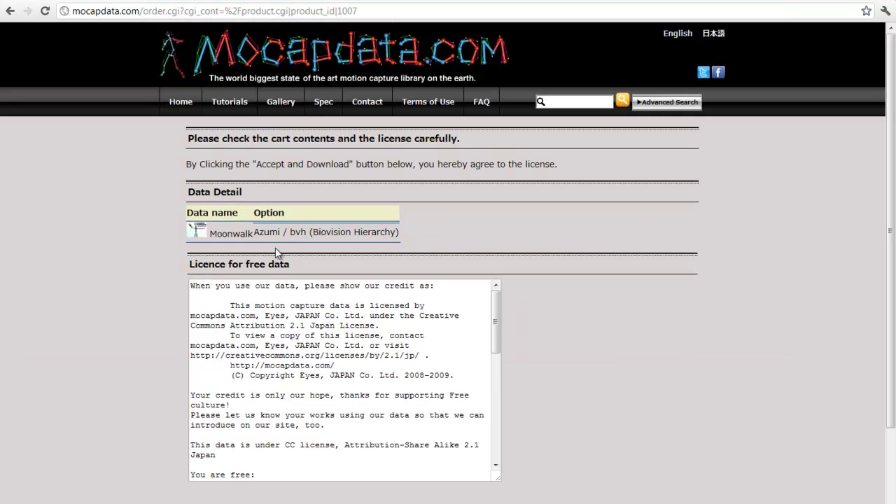
- Open the Moonwalk order's detail and download walk-07-moonwalk-azumi.bvh
scroll(133, 286, "down", 3)
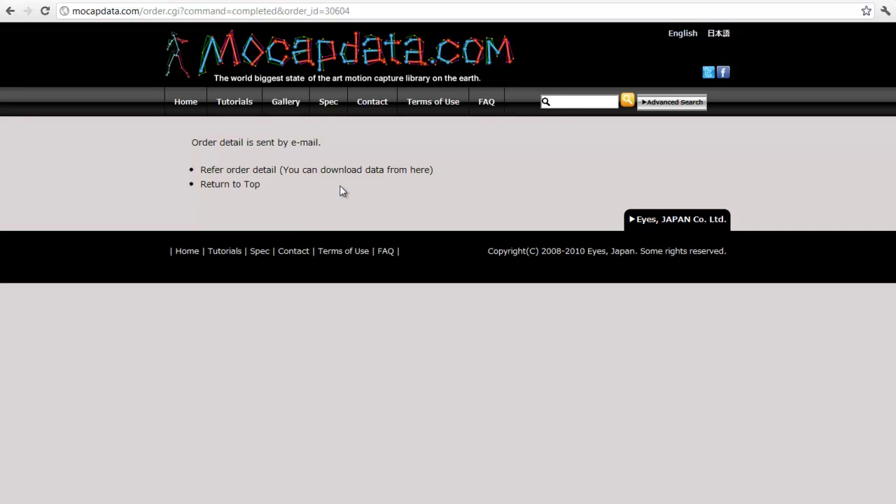
left_click(347, 175)
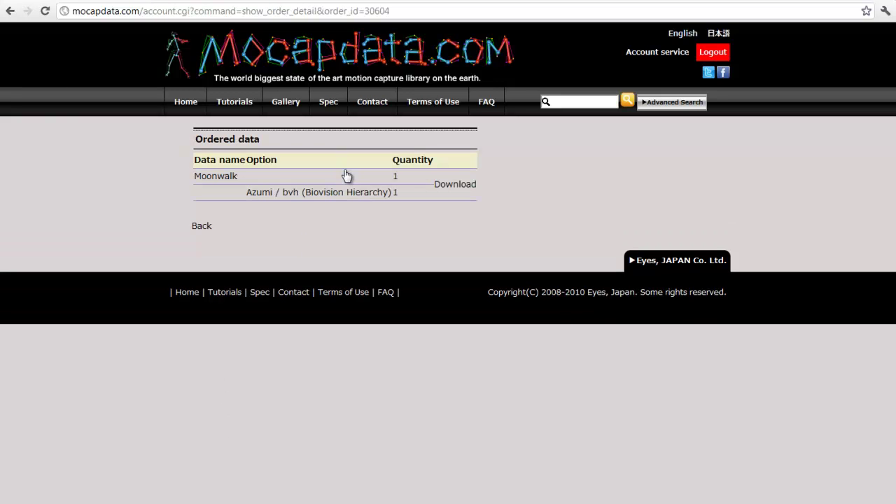
left_click(450, 194)
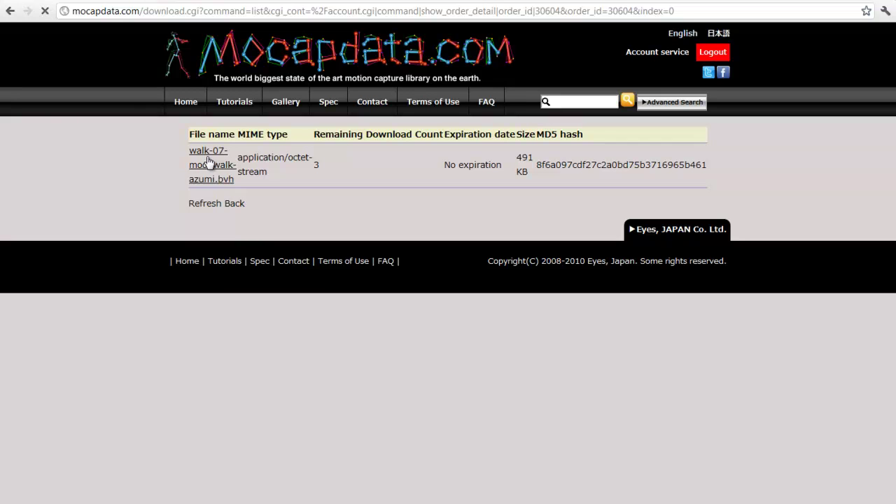
left_click(208, 163)
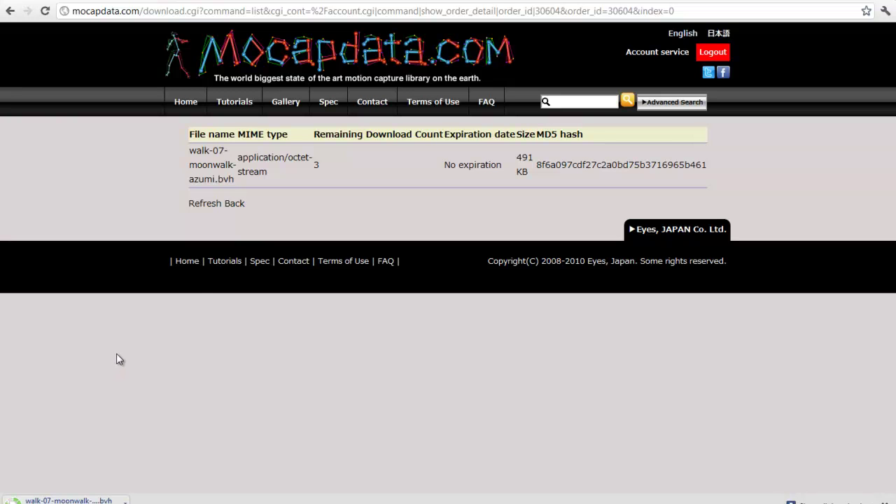
- Snap Chrome to the left half of the screen and maximize the Blender window
key("super+Left")
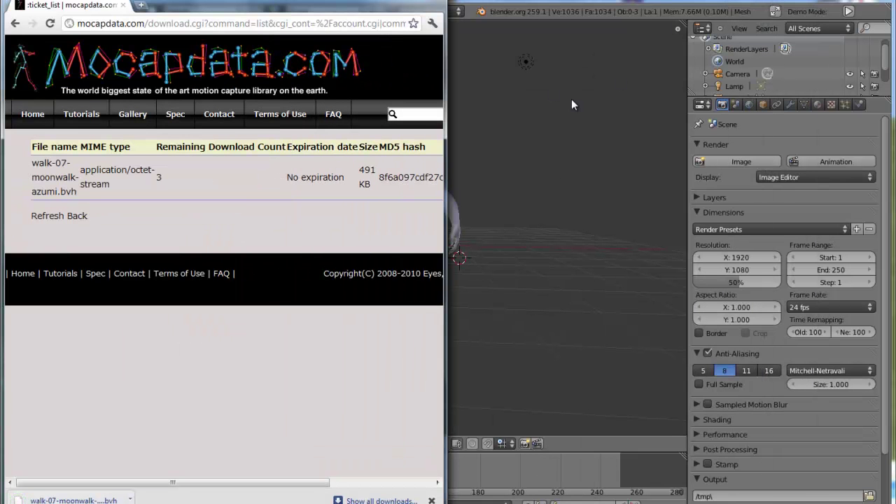
key("super+Down")
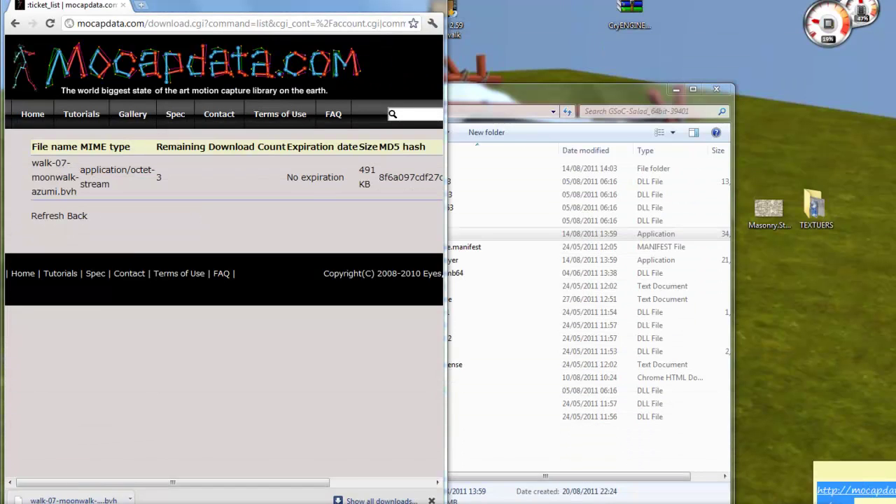
key("super+Up")
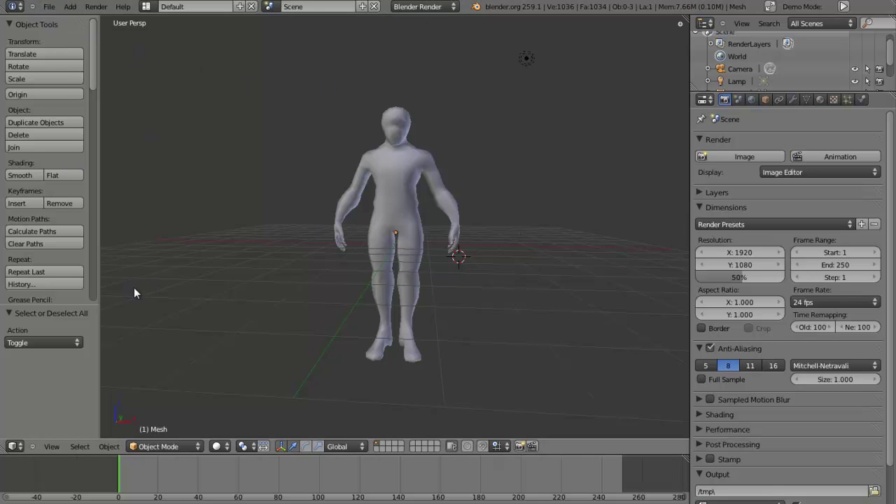
- Start a File > Import > Motion Capture (.bvh) import
left_click(51, 9)
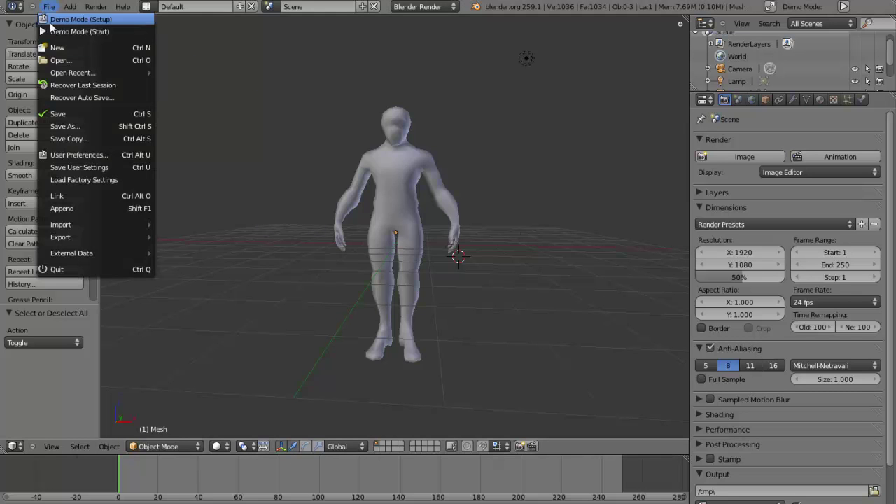
mouse_move(105, 225)
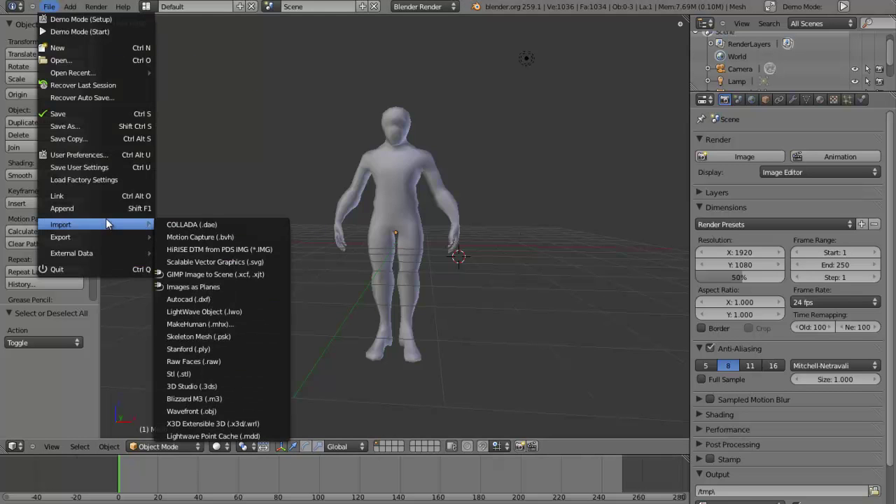
left_click(268, 239)
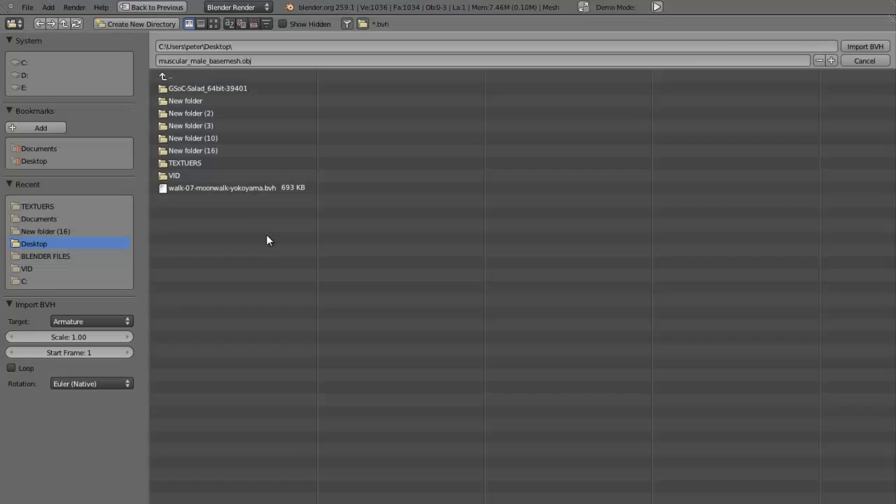
- Import walk-07-moonwalk-yokoyama.bvh with the import scale set to 0.10
left_click(235, 188)
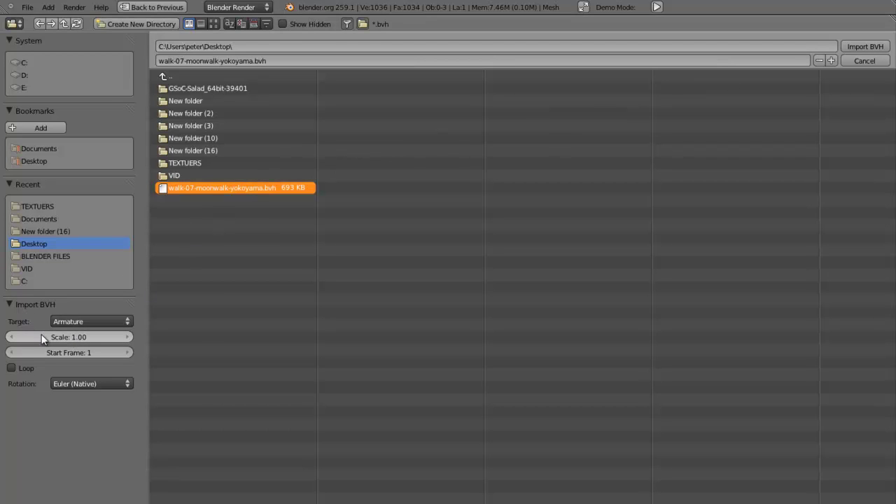
left_click_drag(41, 336, 45, 334)
left_click(66, 339)
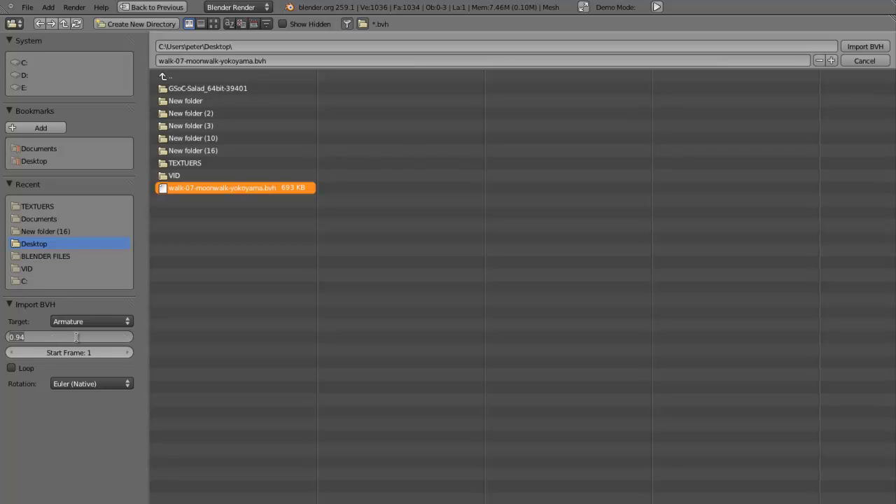
key("BackSpace")
type(".1")
key("Return")
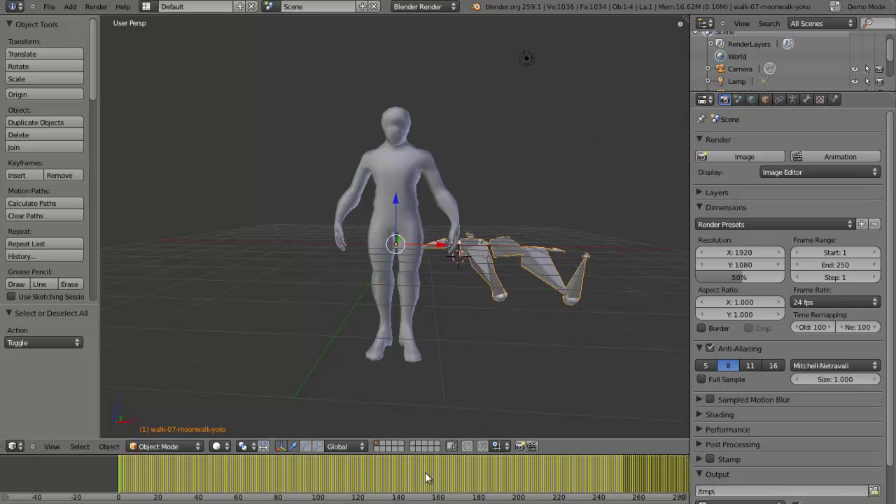
- Zoom the timeline out to show the whole animation, ending at frame 748
scroll(429, 476, "right", 2, "ctrl")
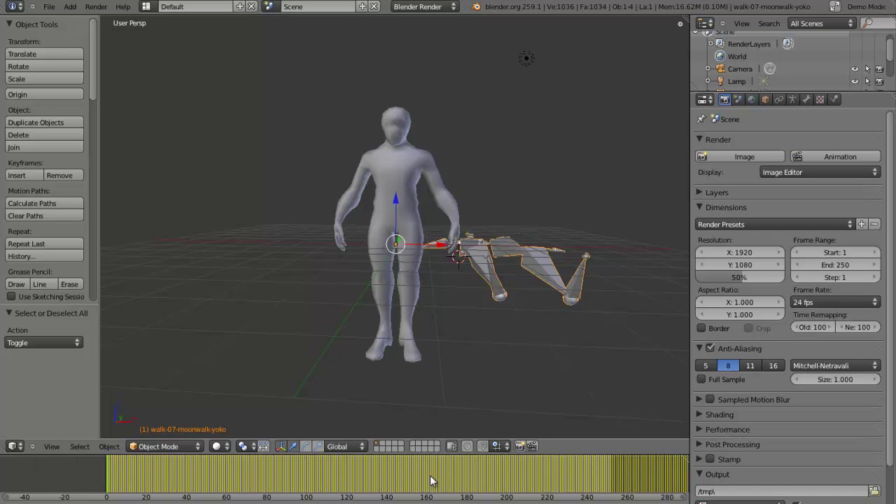
middle_click_drag(427, 479, 400, 486, "ctrl")
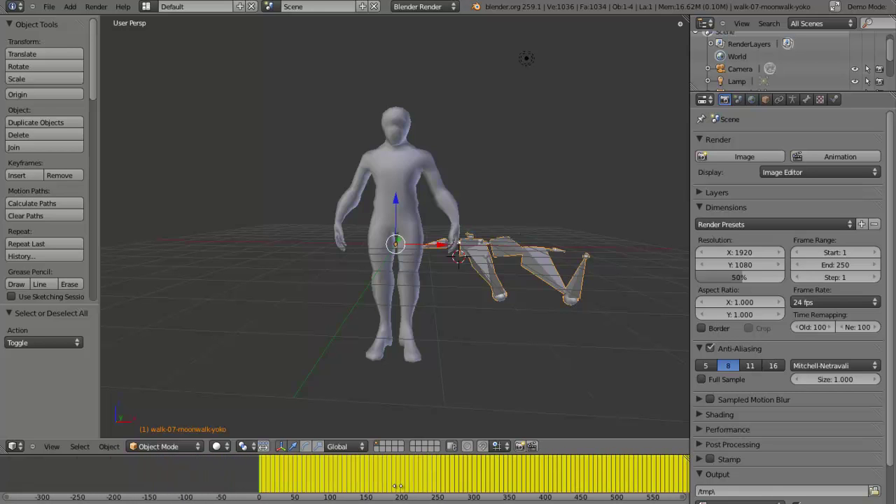
middle_click_drag(473, 483, 454, 486, "ctrl")
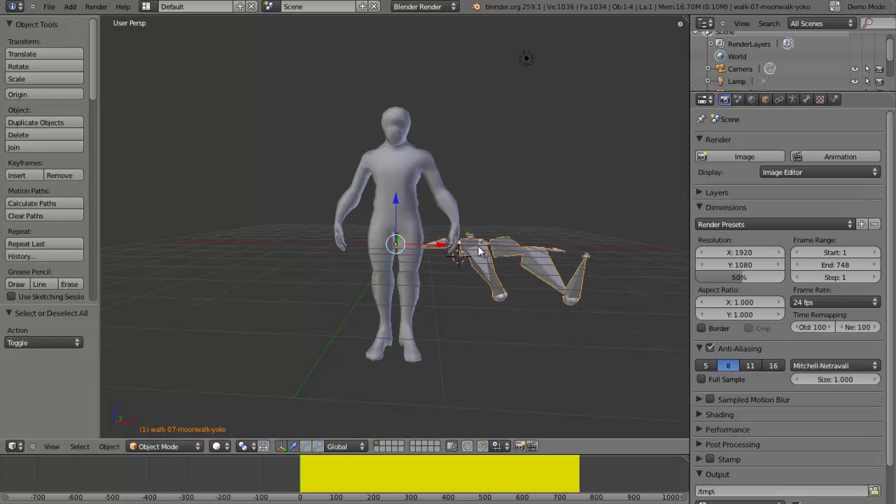
- Shift the armature -0.629 along Y, hide the camera, and reselect the armature
middle_click_drag(509, 230, 420, 246)
left_click_drag(412, 244, 396, 253)
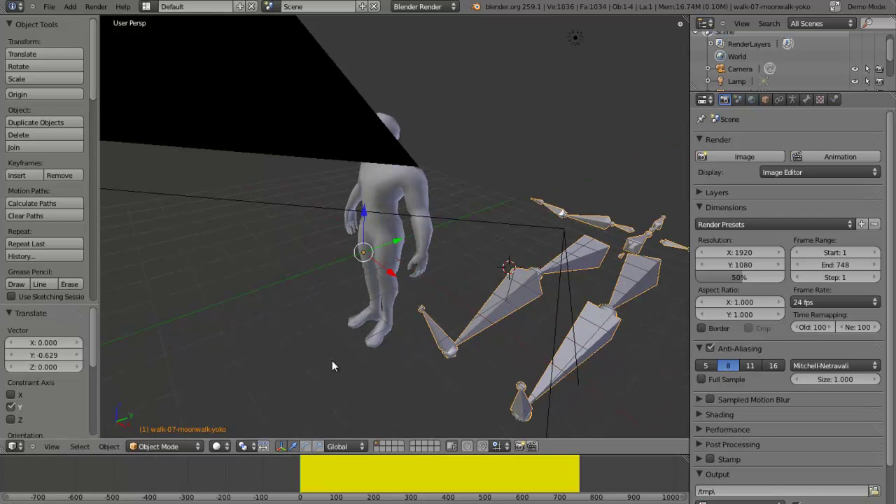
right_click(329, 117)
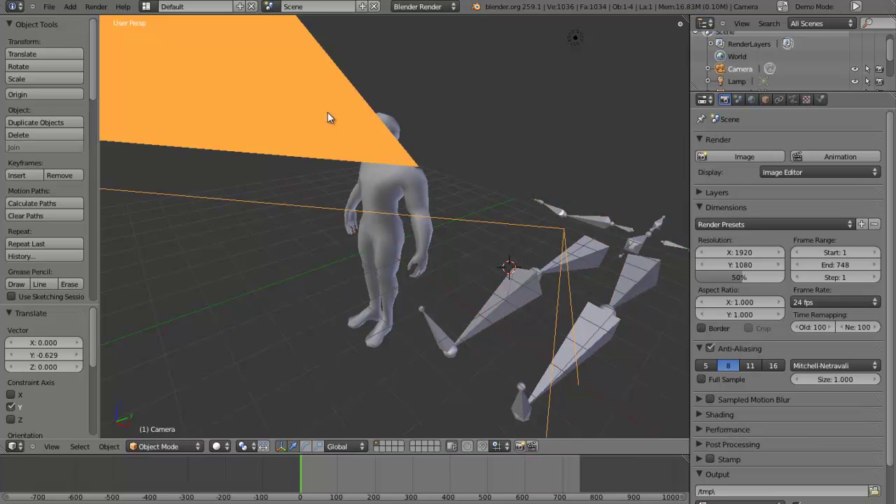
key("h")
middle_click_drag(322, 115, 269, 264)
right_click(421, 270)
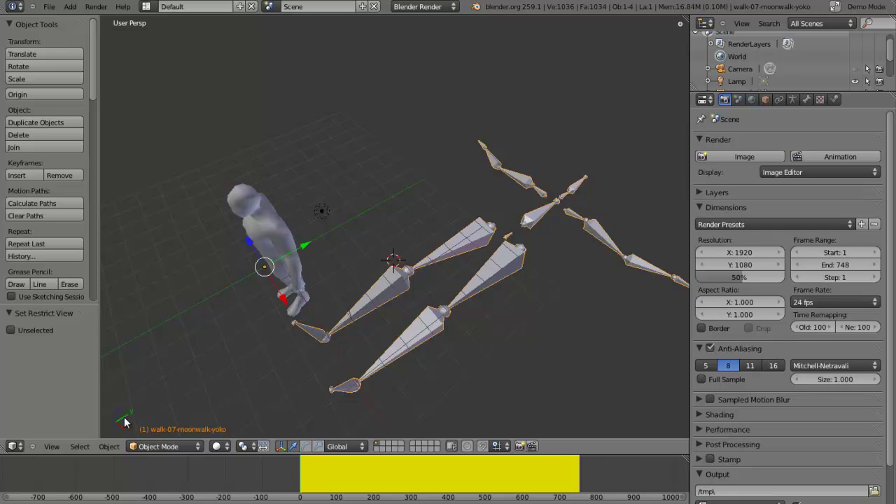
- Apply Origin to Geometry to the moonwalk armature from Object > Transform
left_click(108, 447)
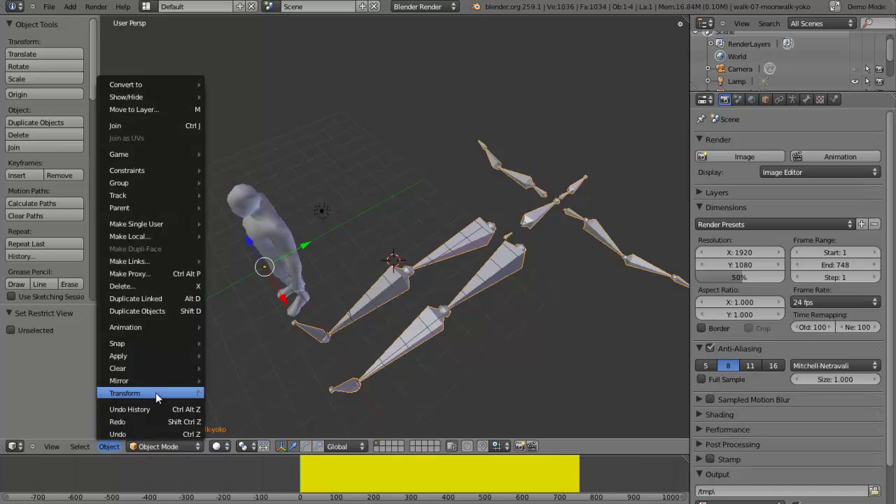
mouse_move(155, 392)
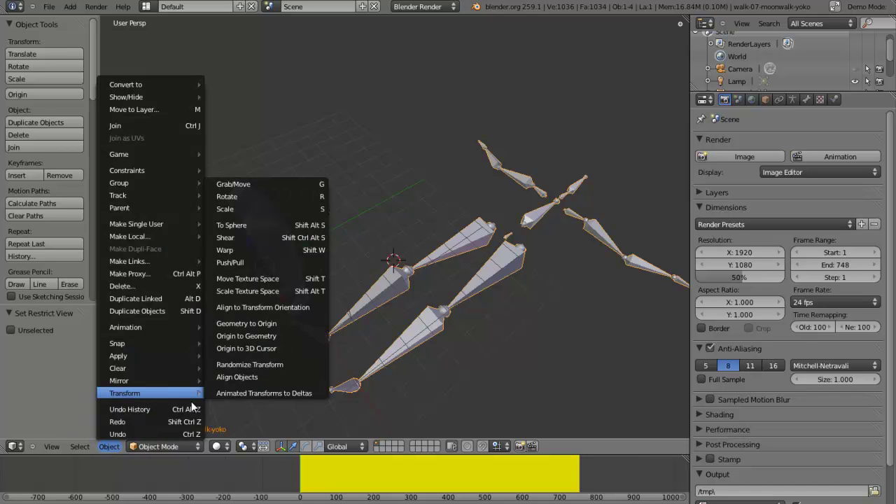
left_click(273, 339)
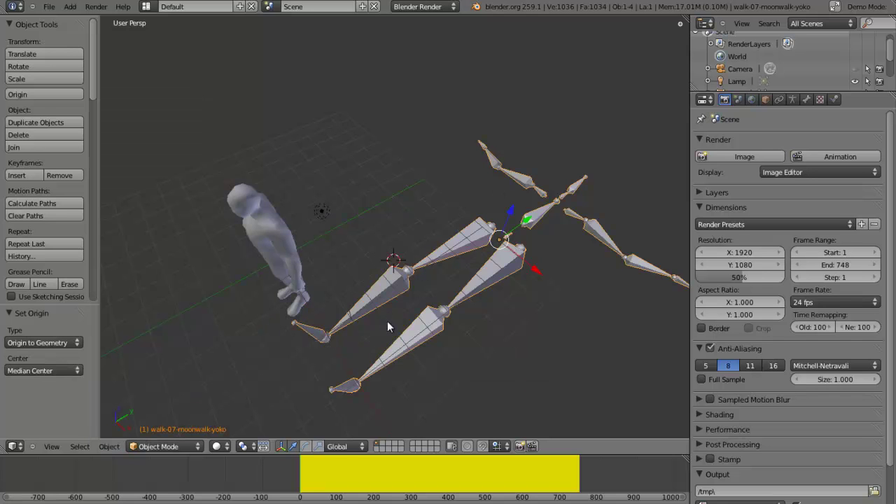
- Scale the armature to 0.360 and rotate it 90° about X to stand upright
middle_click_drag(539, 276, 455, 250)
key("s")
left_click(459, 321)
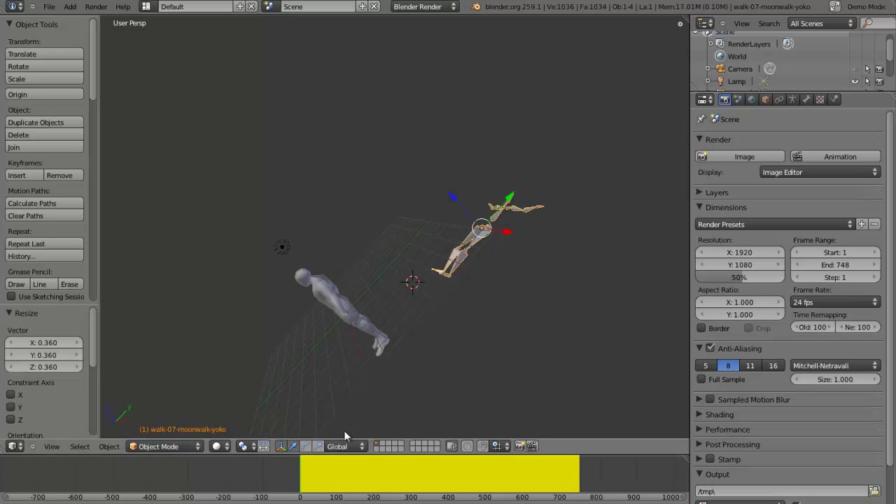
left_click(306, 446)
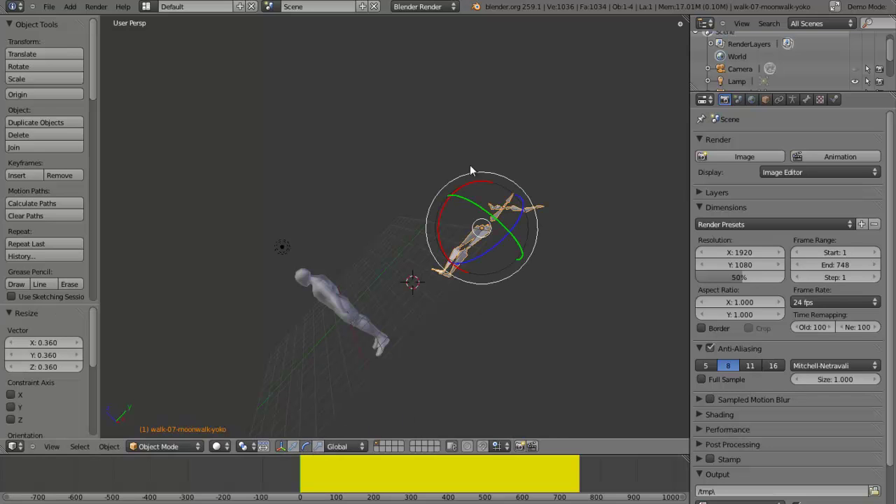
left_click(441, 232)
type("90")
key("Return")
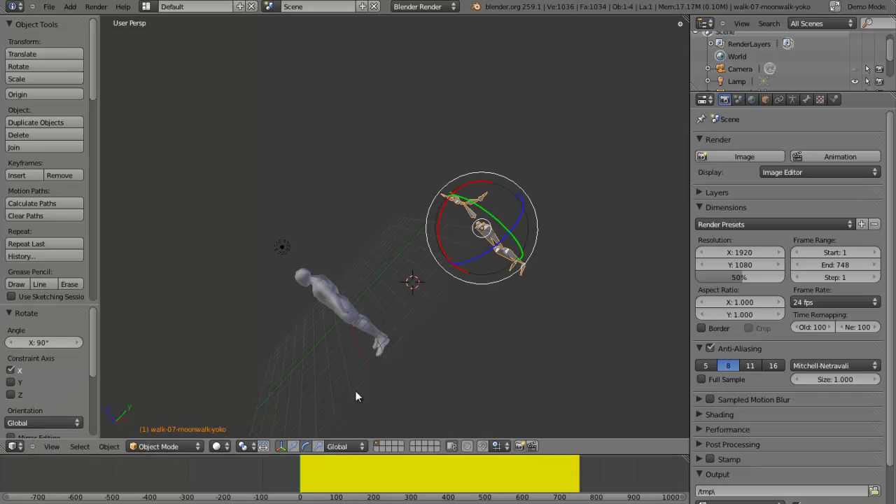
- Move the armature -6.516 along Y beside the figure and play the moonwalk animation
left_click(281, 446)
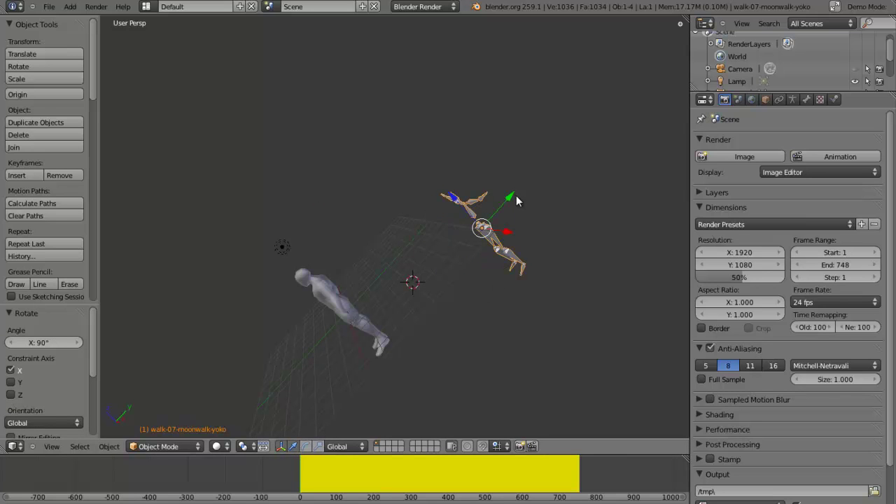
left_click_drag(511, 198, 434, 287)
middle_click_drag(434, 287, 348, 301)
key("alt+a")
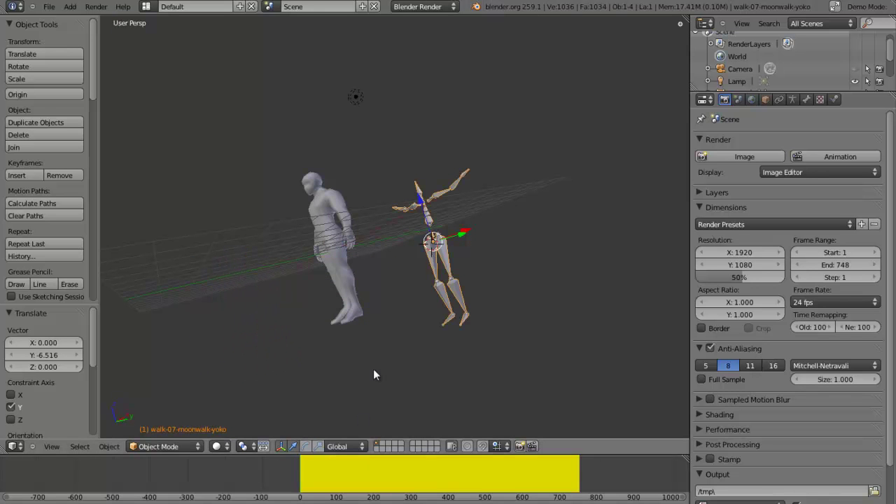
- Switch to the front orthographic view and raise the armature 1.424 along Z
key("KP_7")
key("KP_5")
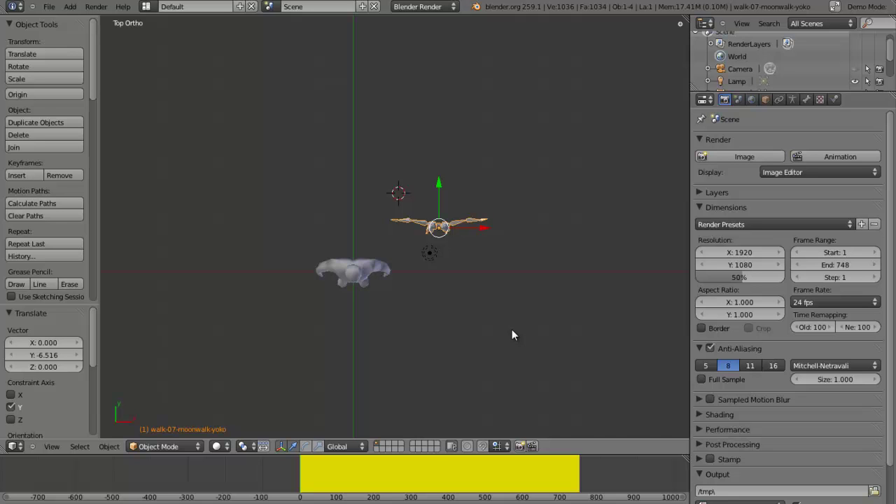
key("KP_1")
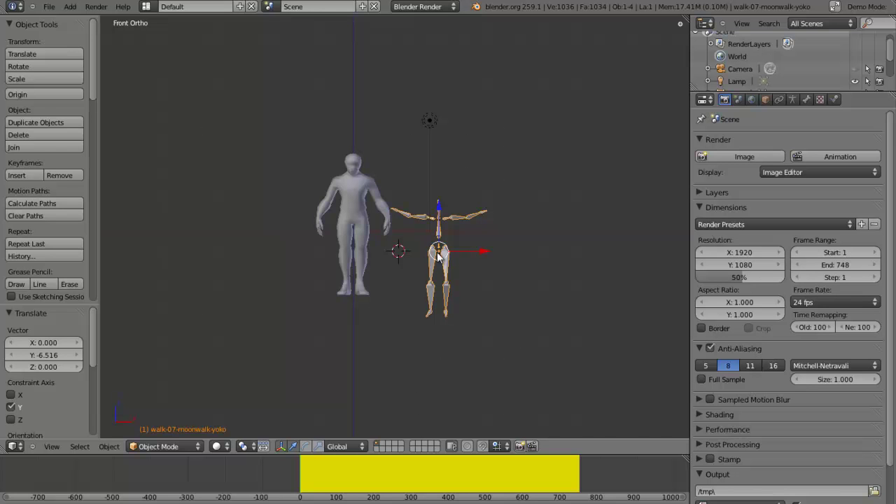
key("g")
key("z")
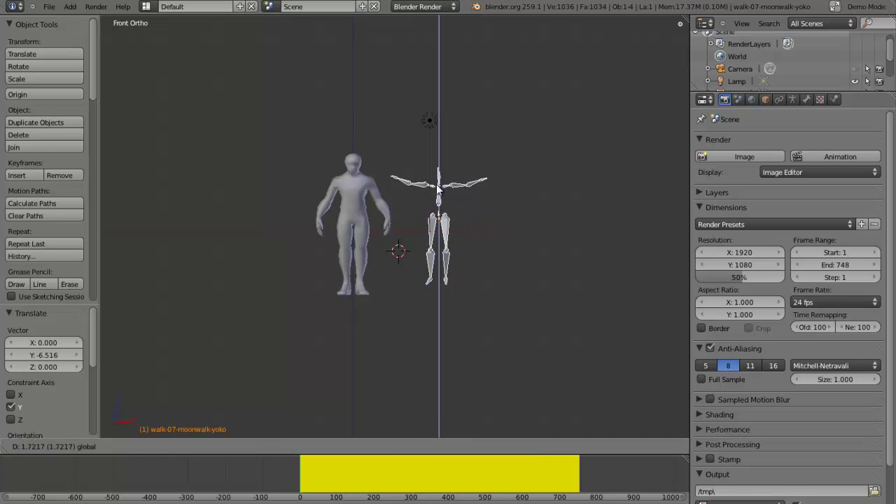
left_click(437, 198)
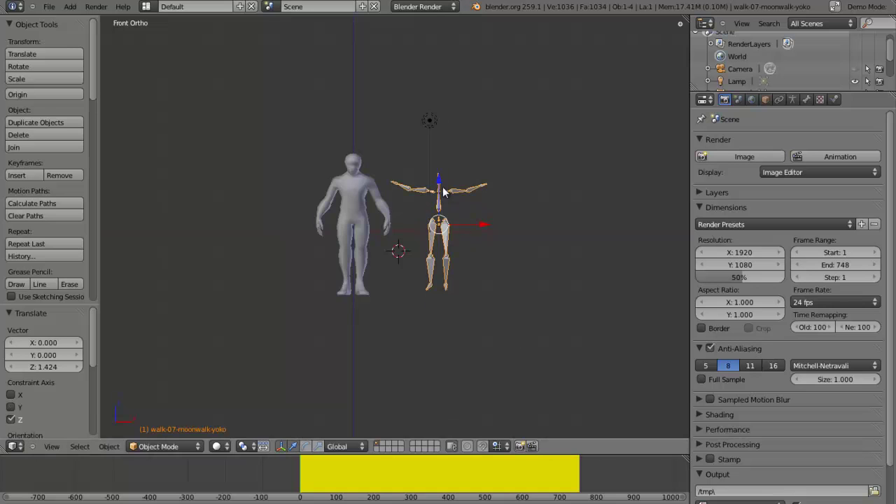
scroll(530, 220, "up", 3)
- Slide the armature -4.546 along X so it sits inside the figure mesh
key("g")
key("x")
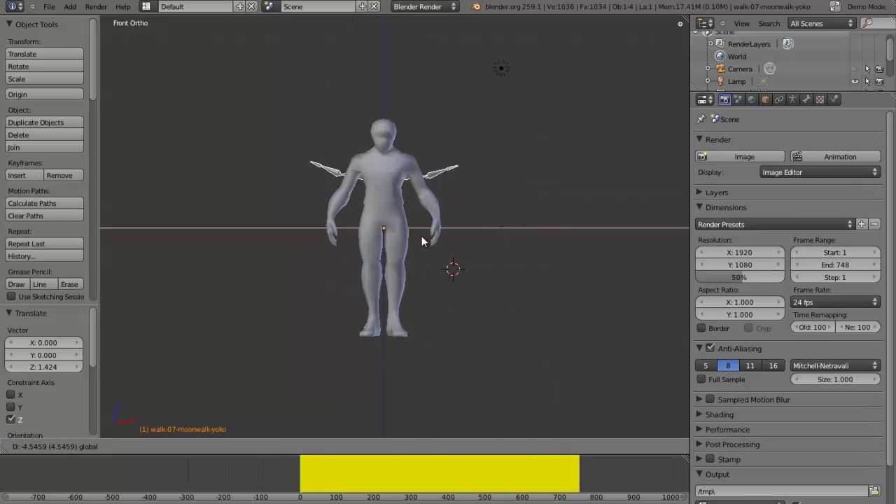
left_click(421, 236)
middle_click_drag(421, 236, 499, 255, "shift")
scroll(630, 187, "up", 1)
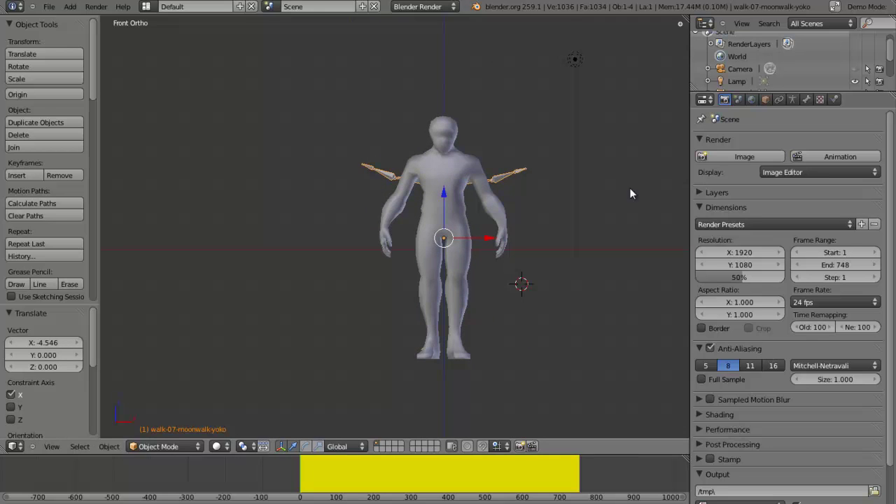
- Enable X-Ray display on the armature and switch to the right side view
left_click(765, 99)
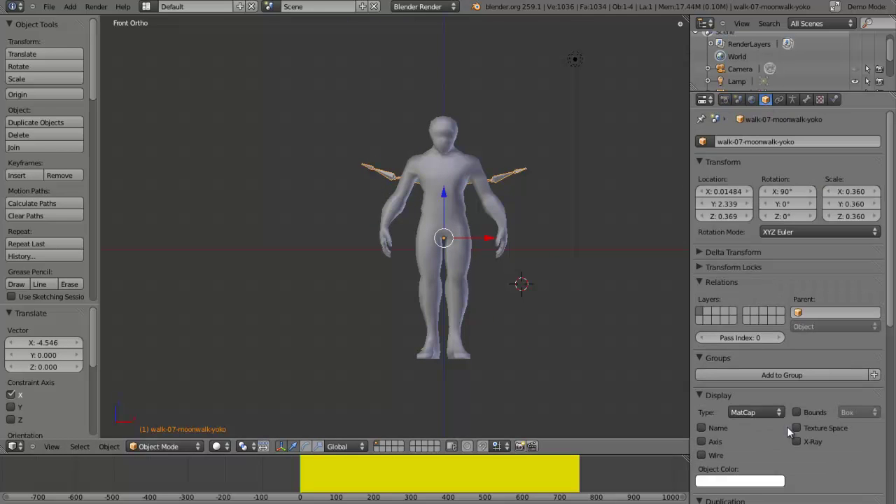
left_click(798, 441)
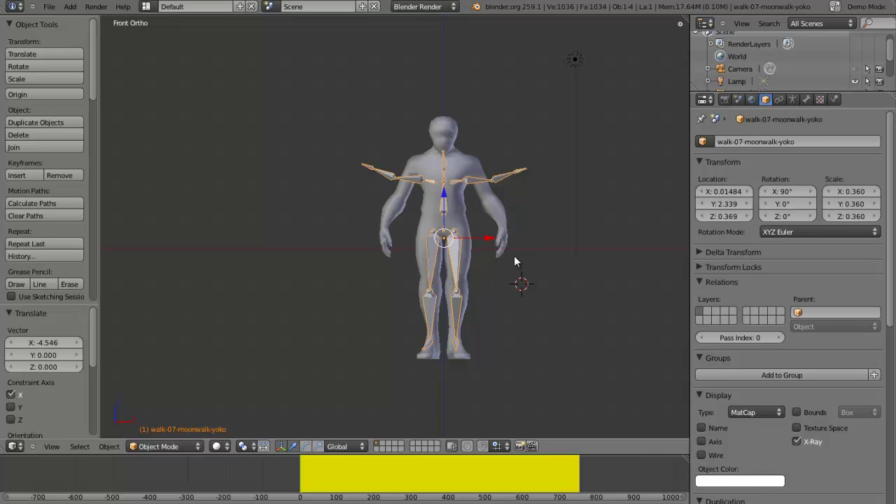
key("KP_3")
- Scale the armature up to 0.397, raise it 0.328 along Z, and show its Rest Position
key("s")
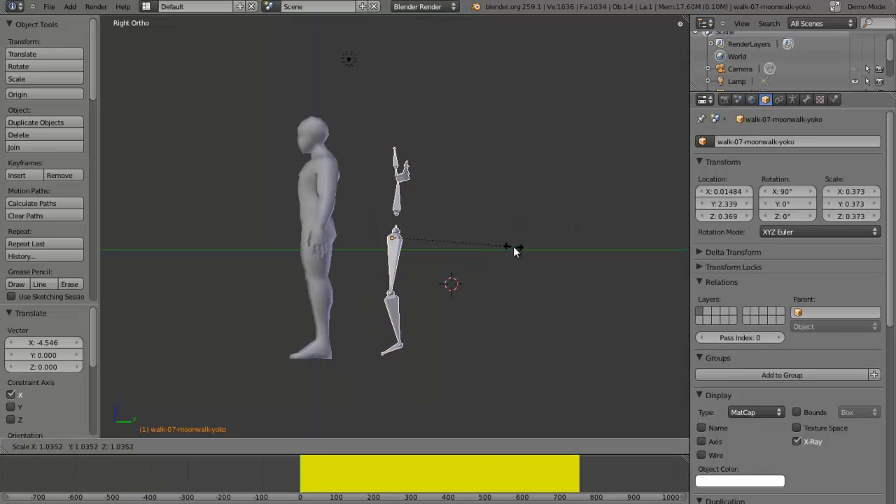
left_click(523, 242)
key("g")
key("z")
left_click(458, 287)
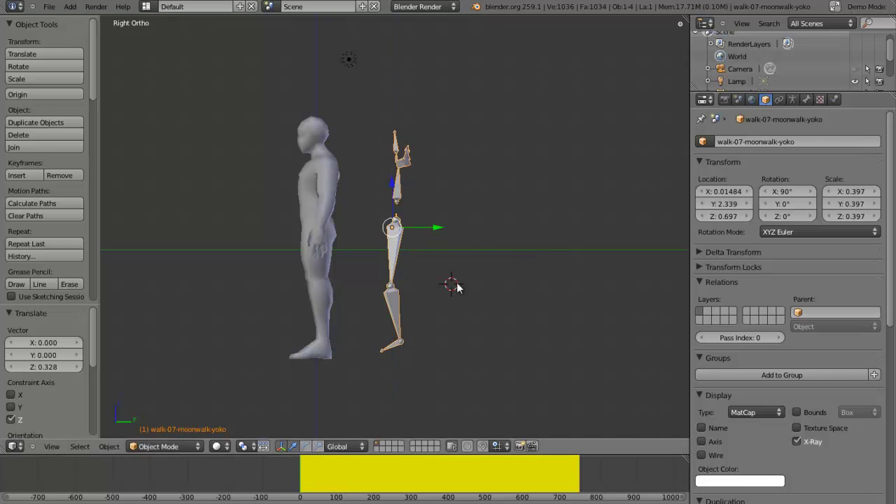
left_click(792, 99)
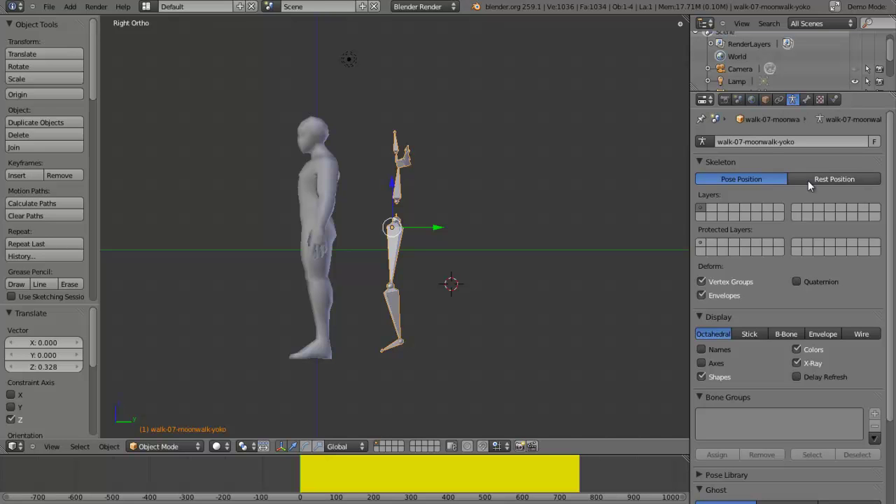
left_click(853, 182)
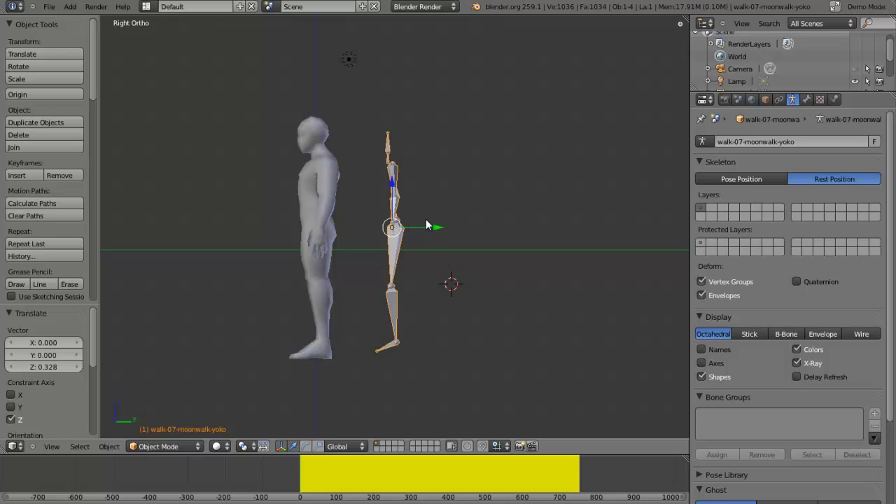
- Slide the armature -2.294 along Y onto the mesh
left_click_drag(431, 228, 356, 242)
middle_click_drag(364, 184, 469, 185, "shift")
scroll(458, 249, "up", 5)
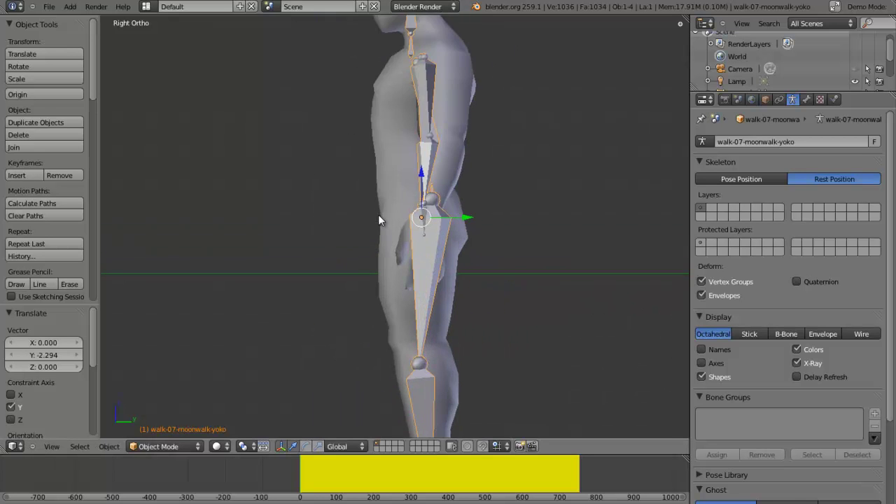
scroll(372, 202, "down", 5)
- Shrink the armature to 0.978, nudge it 0.03954 up along Z, and enter Edit Mode
key("s")
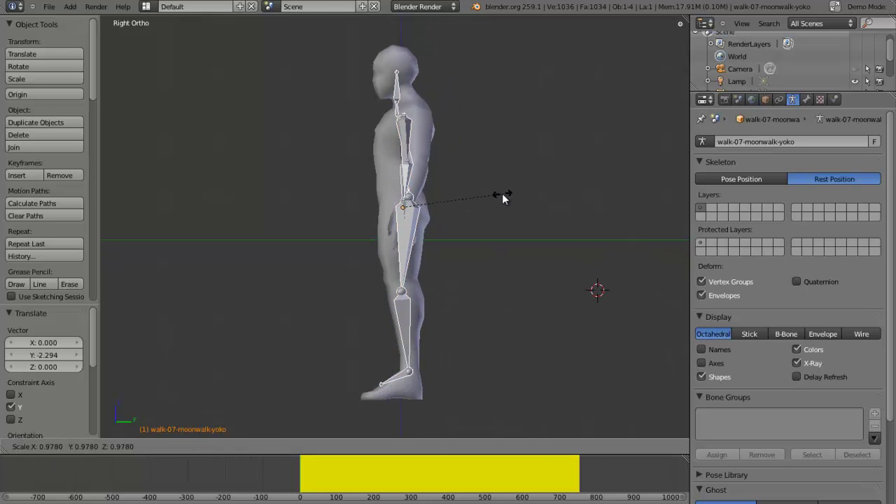
left_click(502, 193)
key("g")
key("z")
left_click(409, 165)
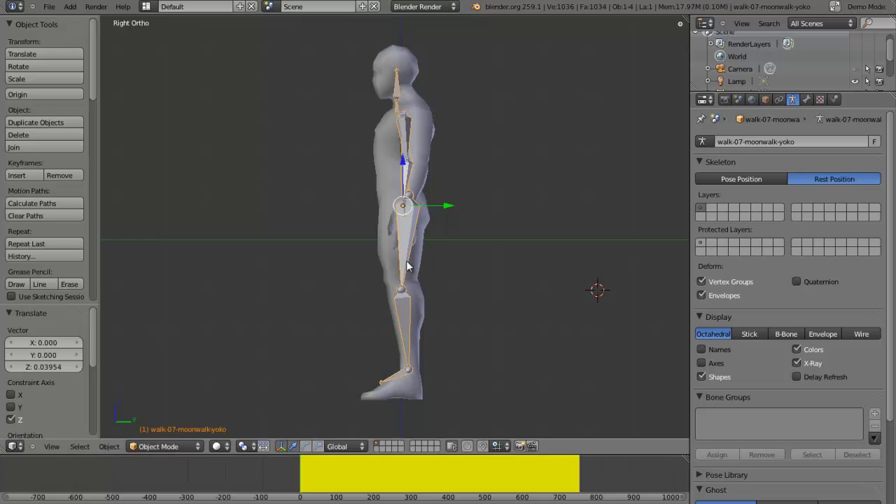
key("Tab")
middle_click_drag(424, 378, 411, 273, "shift")
- Clear the bone selection and brush-select the foot bone
scroll(422, 358, "up", 2)
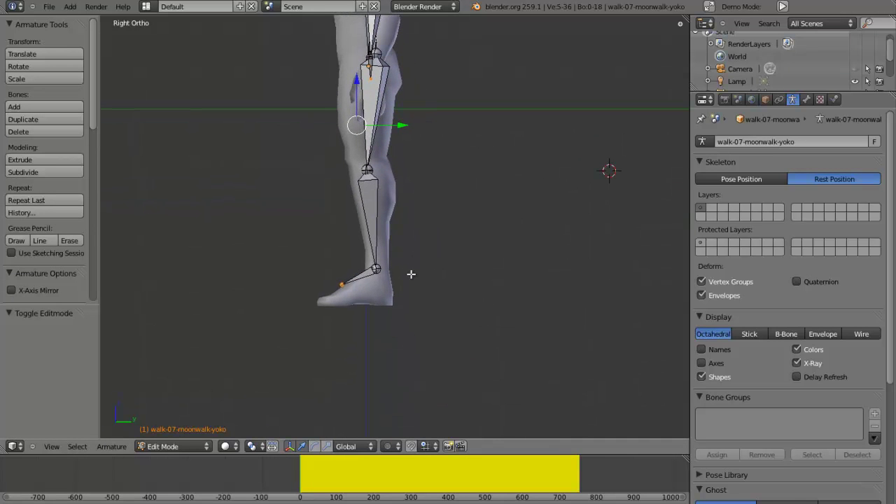
key("a")
key("a")
key("c")
left_click(344, 277)
key("Escape")
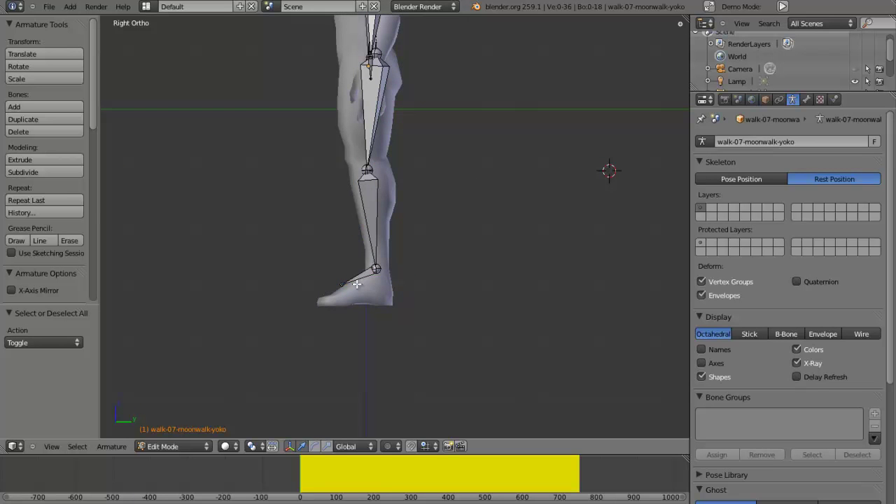
scroll(127, 330, "up", 2)
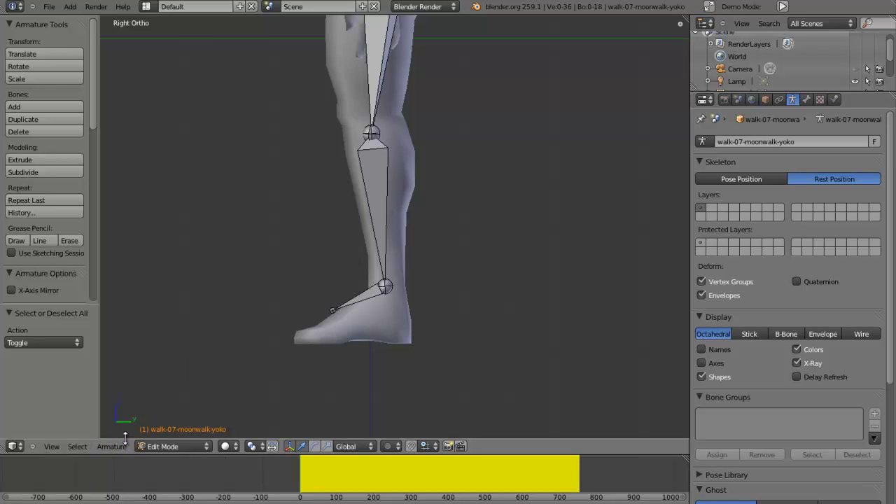
- Select the LeftFoot bone tip among the overlapping tips and trial a move, undoing it
right_click(333, 308)
right_click(333, 310)
right_click(330, 309)
right_click(328, 309)
left_click_drag(375, 310, 395, 318)
key("ctrl+z")
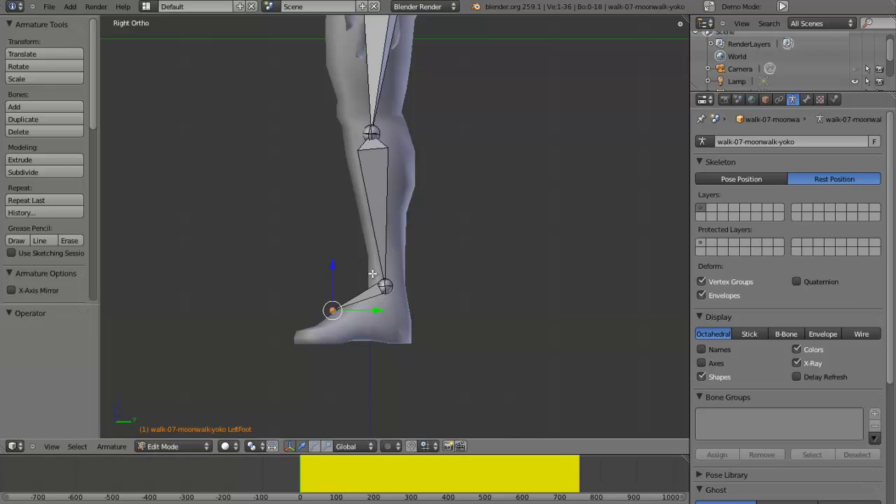
middle_click_drag(374, 276, 469, 340)
left_click_drag(483, 329, 507, 334)
right_click(507, 333)
- Enable X-Axis Mirror and move the LeftFoot bone along Y and Z to reach the heel
left_click(11, 289)
left_click_drag(494, 333, 506, 331)
key("KP_3")
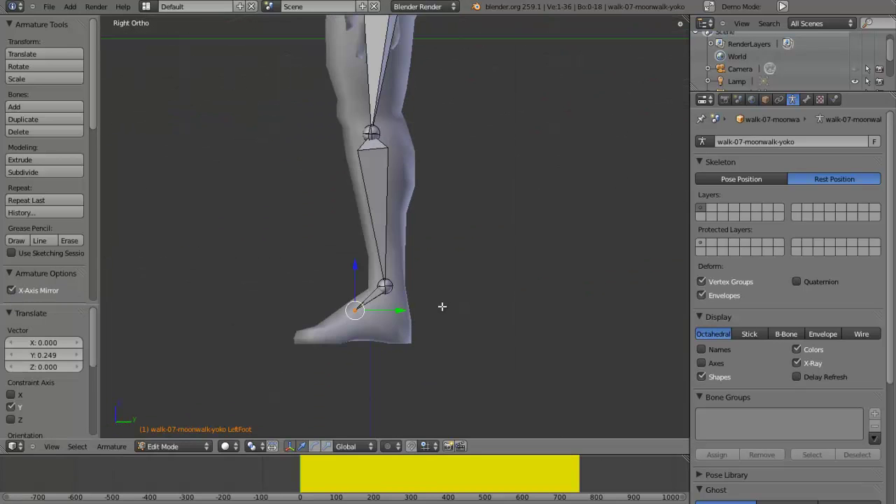
left_click_drag(410, 311, 434, 308)
left_click_drag(387, 267, 391, 296)
left_click_drag(423, 338, 424, 252)
middle_click_drag(424, 252, 426, 356, "shift")
- In front view, move the foot, knee and hip joints sideways along X into the thigh
scroll(440, 124, "down", 4)
scroll(430, 232, "up", 3)
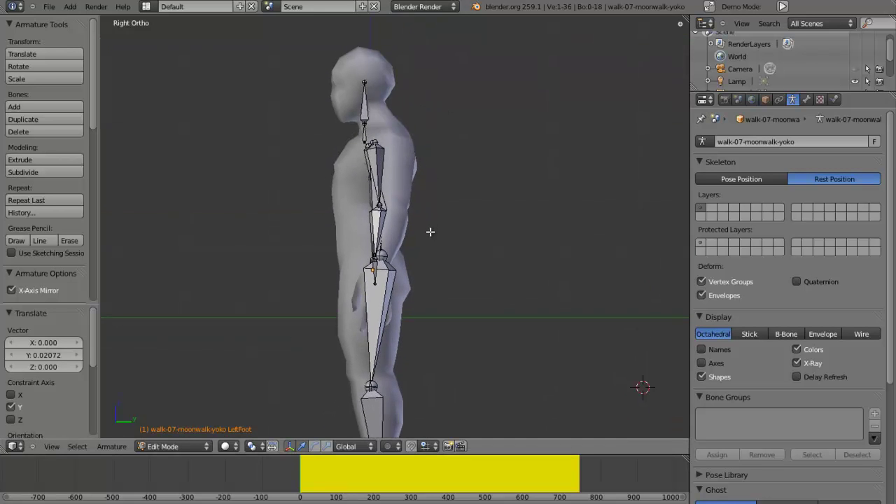
key("KP_1")
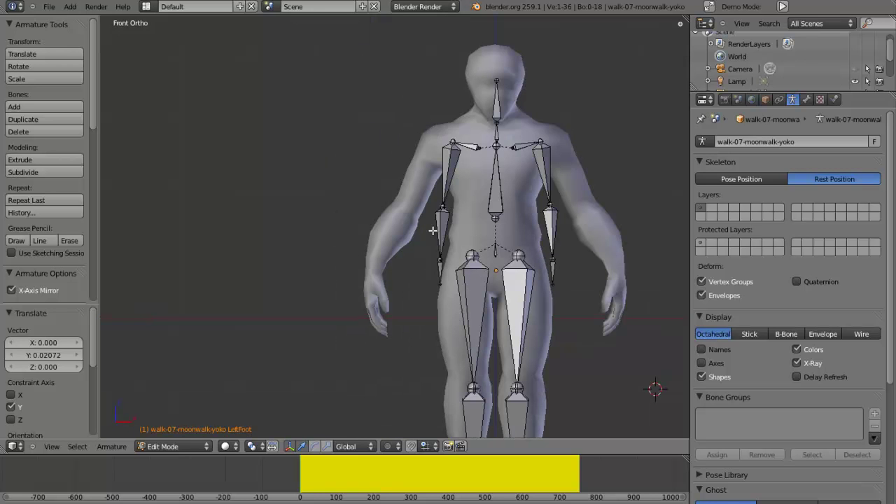
middle_click_drag(454, 233, 485, 194, "shift")
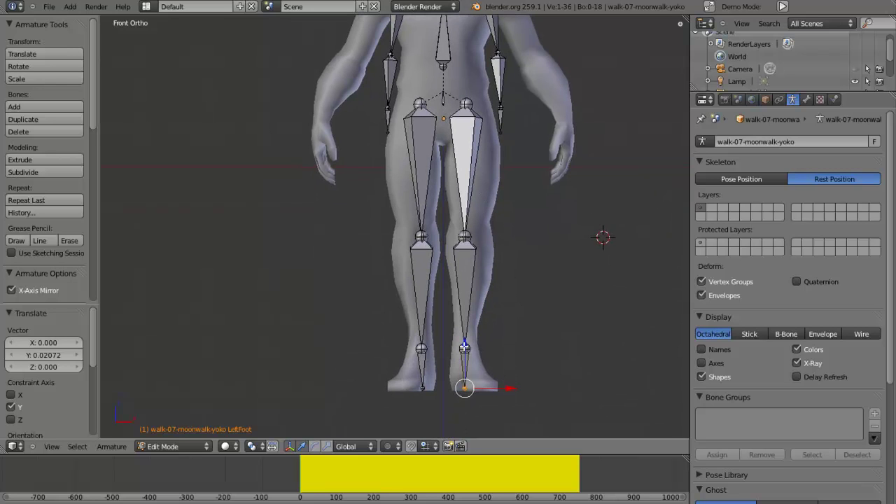
right_click(464, 348)
right_click(466, 238, "shift")
right_click(466, 104, "shift")
right_click(465, 103, "shift")
right_click(472, 105, "shift")
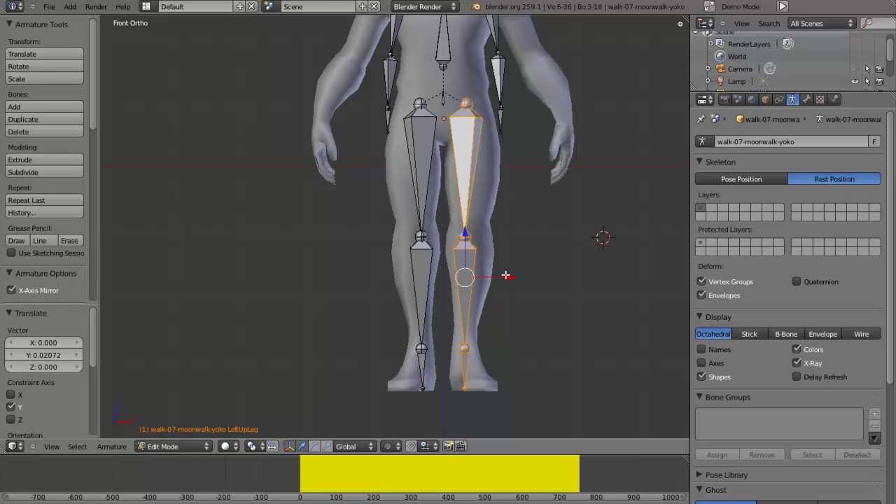
key("g")
key("x")
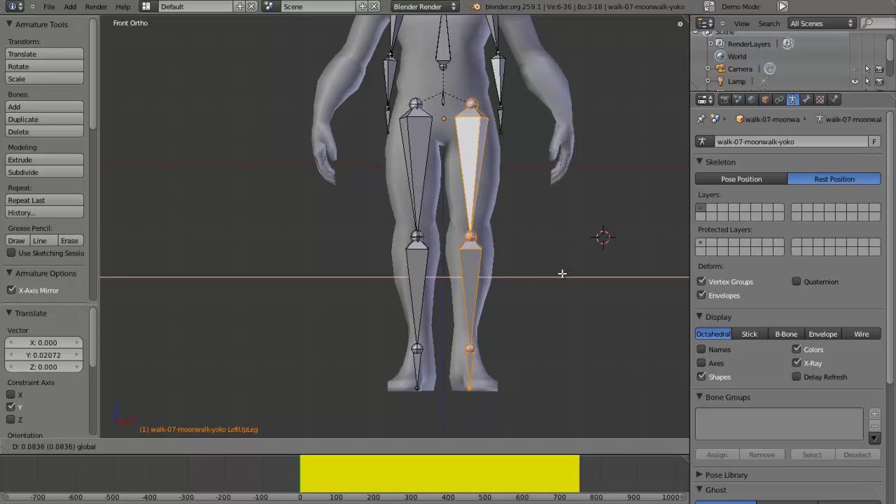
left_click(564, 273)
- Lower the Hips bone tip and adjust its upper joint vertically to fit the pelvis
scroll(560, 272, "up", 3)
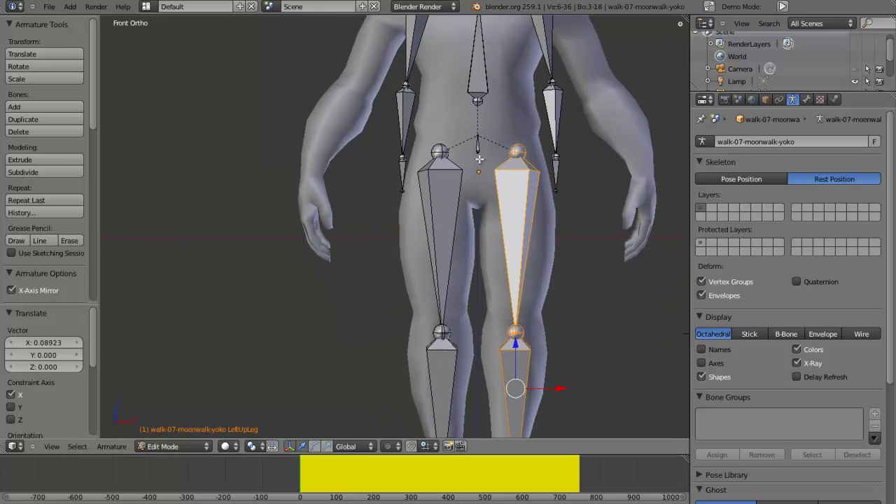
right_click(479, 156)
key("g")
key("z")
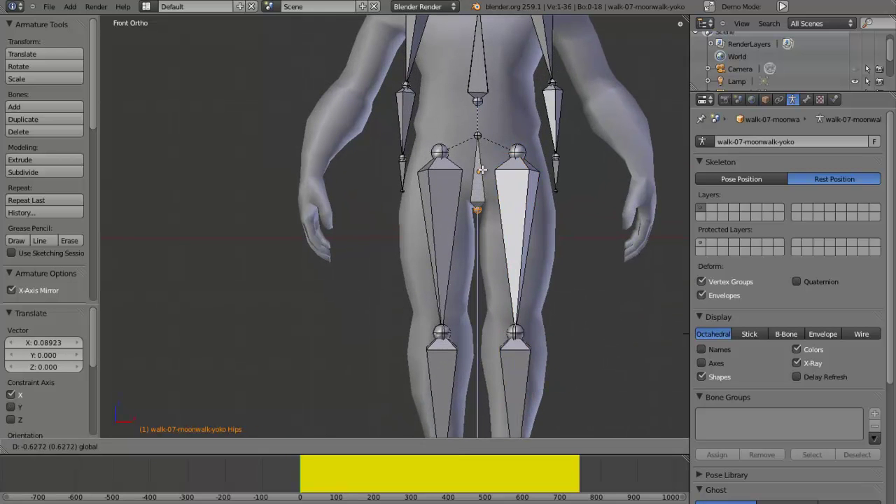
left_click(482, 166)
right_click(479, 134)
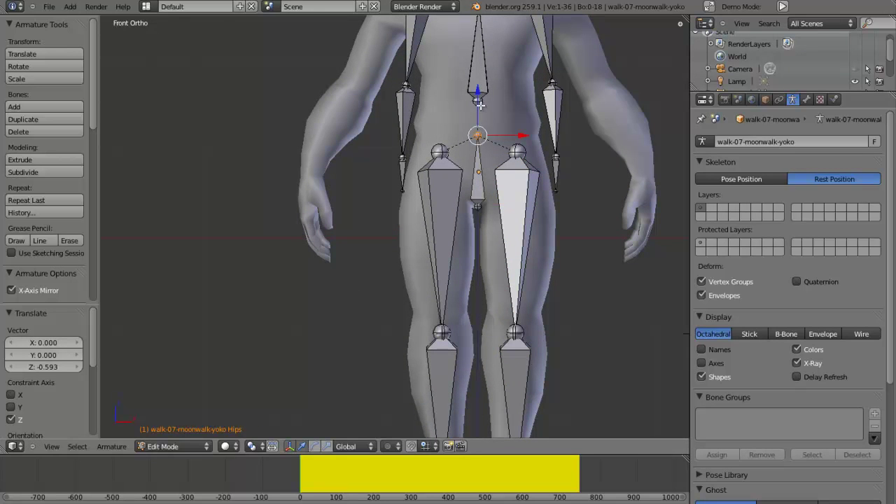
key("g")
key("z")
left_click(478, 73)
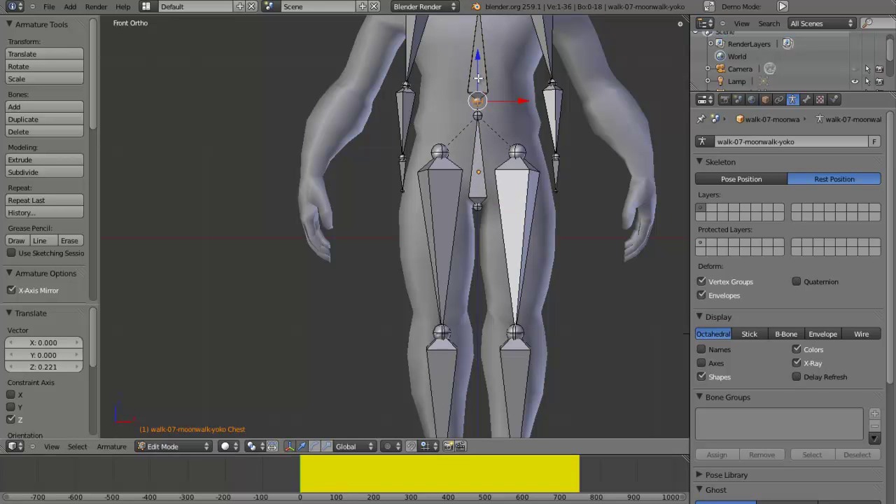
key("g")
key("z")
left_click(478, 91)
- Lower the chest joint and move both Neck bone joints vertically, bringing the neck to the chin
middle_click_drag(478, 91, 446, 158, "shift")
scroll(447, 160, "up", 2)
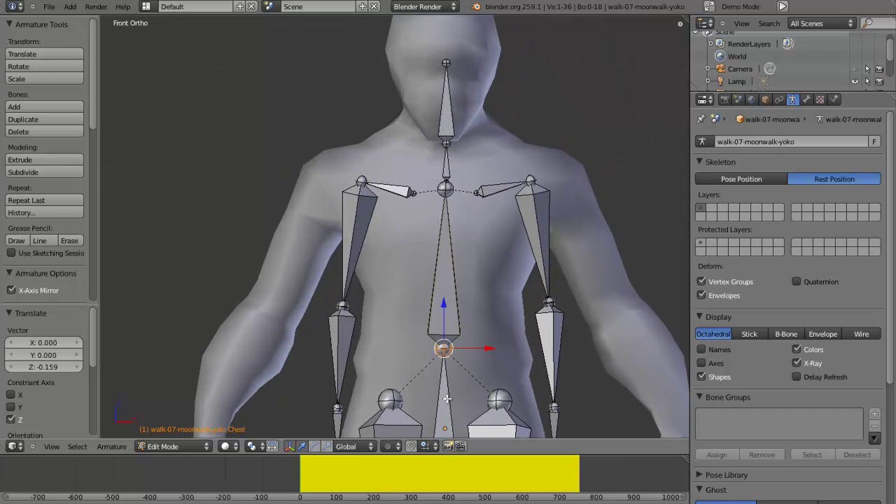
right_click(455, 192)
key("g")
key("z")
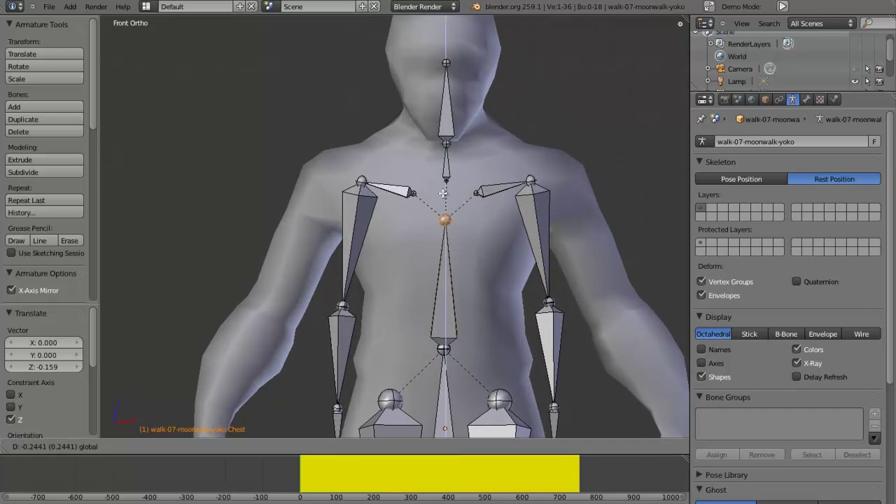
left_click(444, 214)
right_click(448, 182)
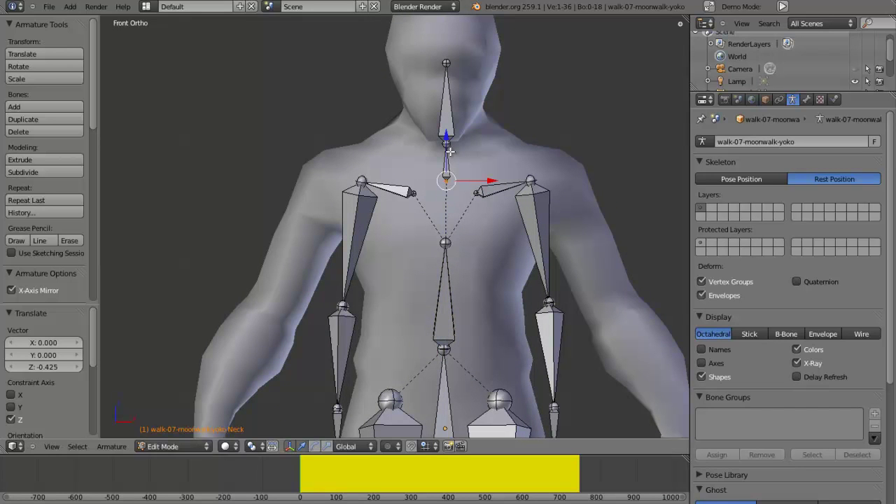
key("g")
key("z")
left_click(456, 213)
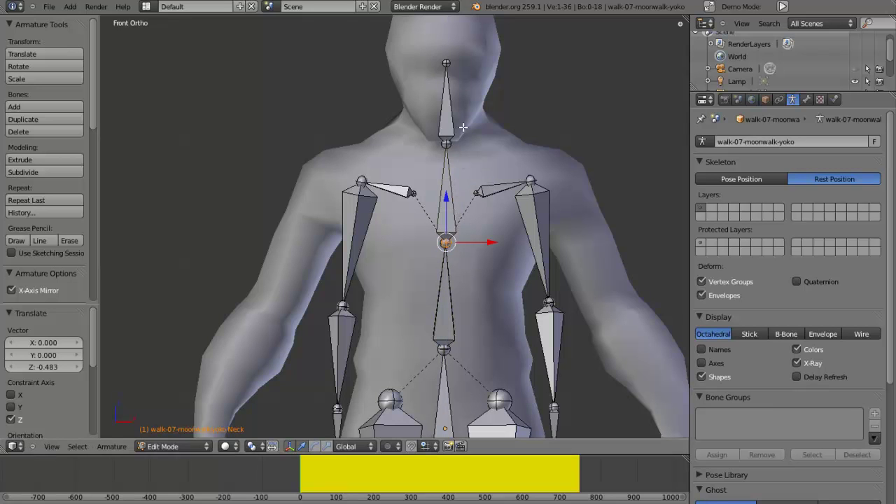
right_click(449, 142)
key("g")
key("z")
left_click(448, 127)
- Raise the collar joints 0.278 along Z and select the LeftUpArm shoulder joint
right_click(477, 189)
key("g")
key("z")
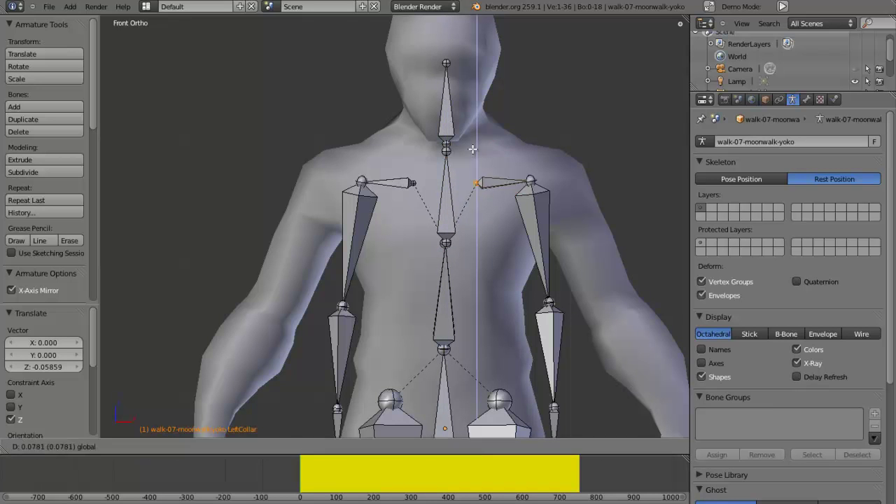
left_click(521, 170)
right_click(532, 181)
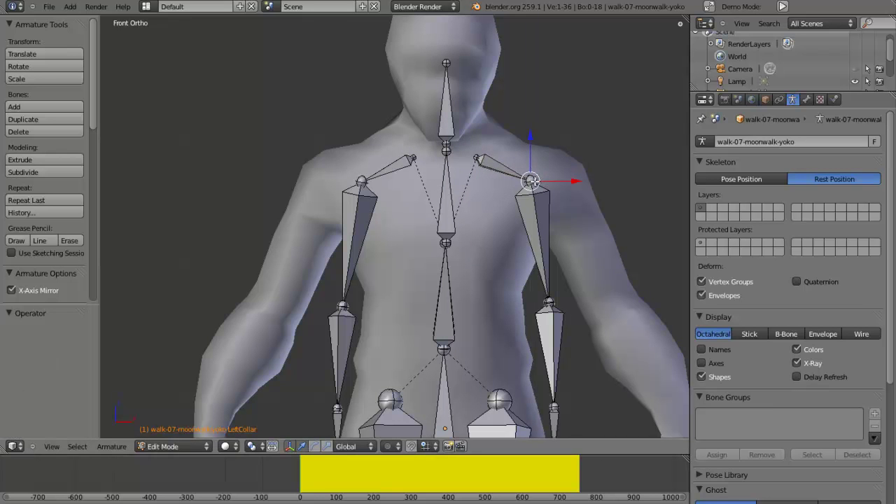
right_click(532, 180)
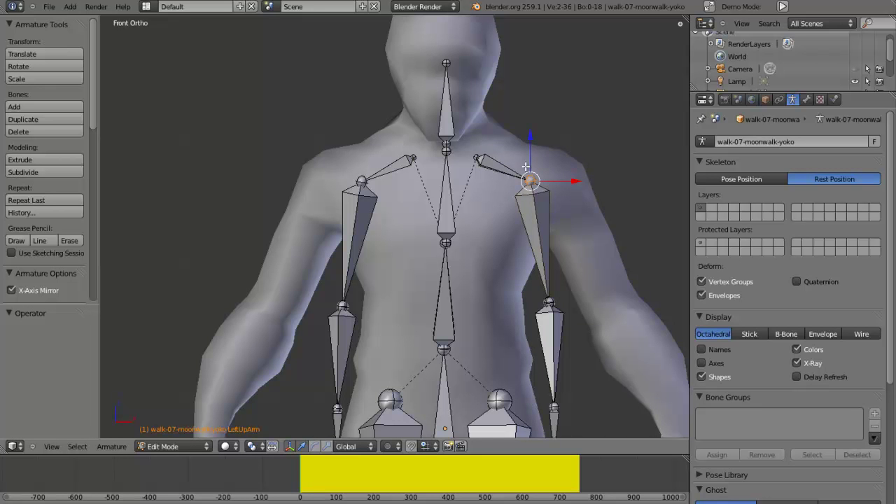
- Check the shoulder in wireframe, then move the shoulder joint up, outward and slightly down into the shoulder
key("z")
scroll(488, 150, "up", 6)
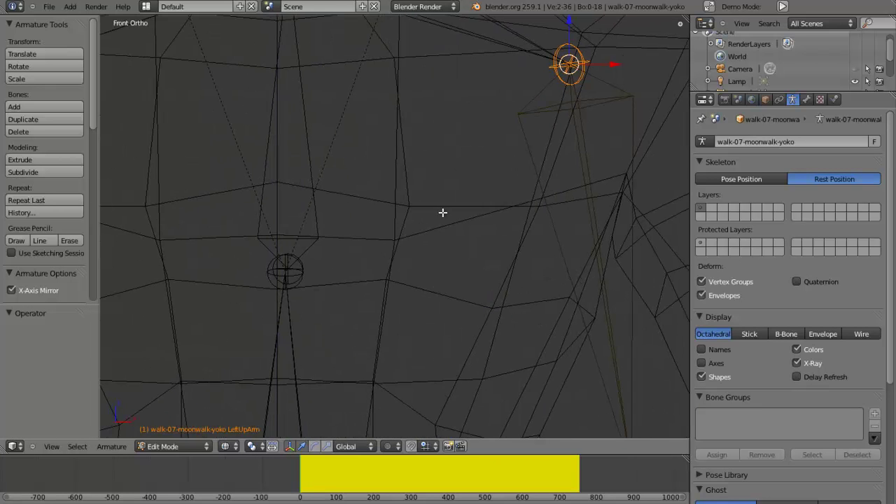
scroll(398, 300, "down", 6)
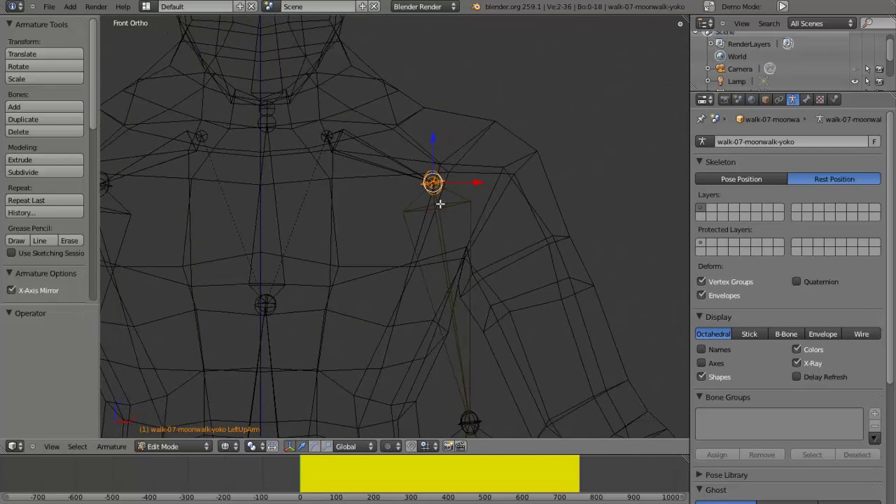
key("z")
left_click_drag(425, 153, 425, 113)
left_click_drag(473, 153, 498, 158)
mouse_move(460, 112)
left_mouse_down()
mouse_move(413, 129)
mouse_move(455, 119)
left_mouse_up()
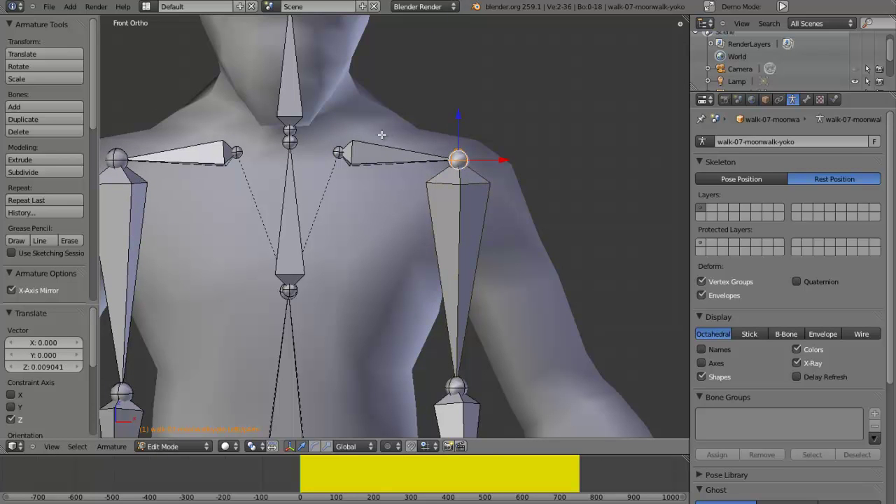
- Lower the inner collar joint along Z
right_click(341, 143)
left_click(347, 107)
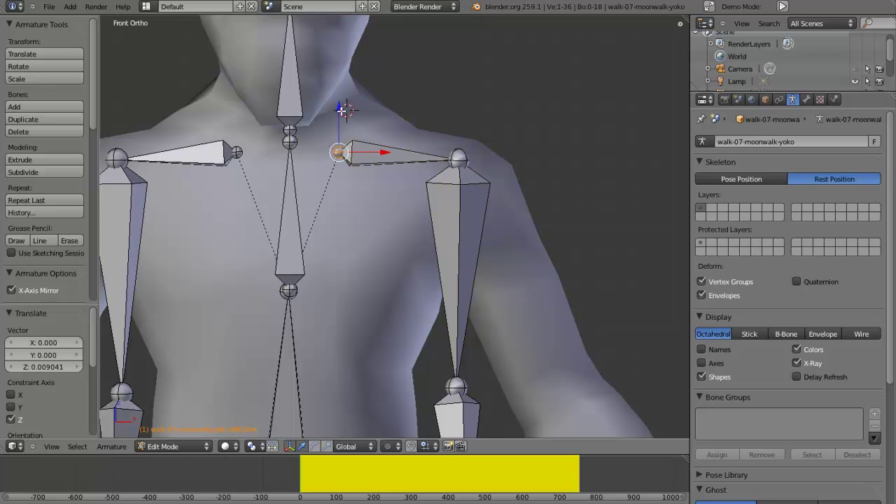
key("g")
key("z")
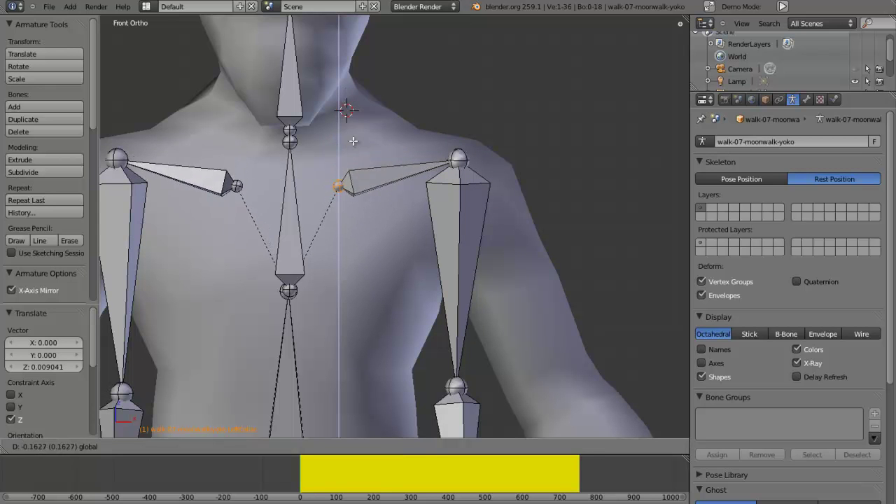
left_click(354, 107)
- Shift both elbow joints outward along X into the arms and nudge them up slightly
scroll(434, 190, "down", 2)
scroll(467, 185, "down", 1)
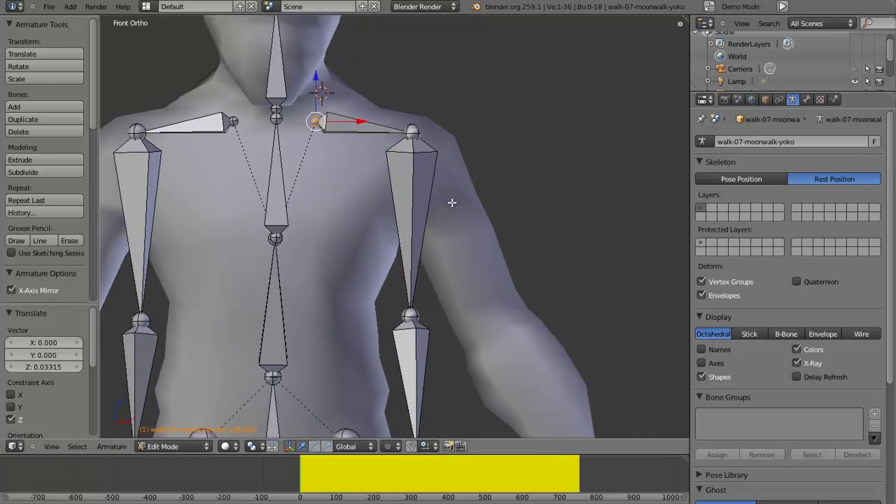
scroll(468, 185, "down", 1)
middle_click_drag(468, 185, 501, 149, "shift")
right_click(452, 262)
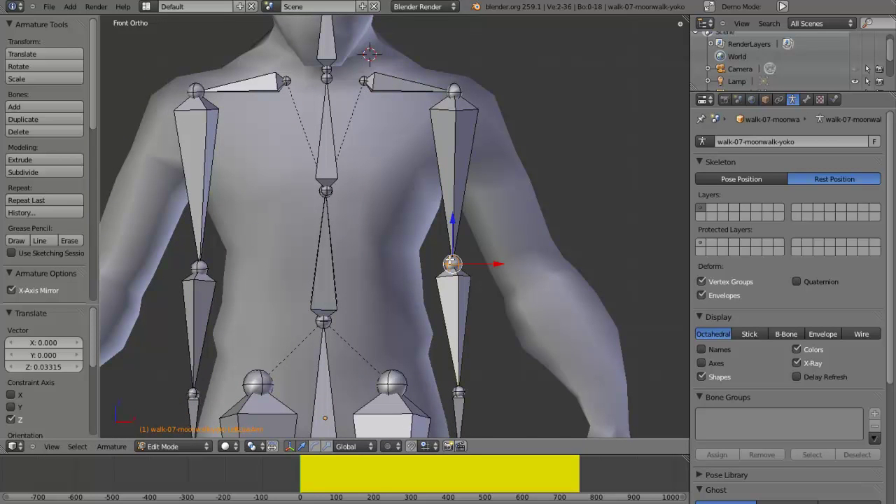
left_click_drag(494, 265, 562, 251)
scroll(570, 252, "down", 1)
middle_click_drag(567, 262, 568, 210, "shift")
key("g")
key("x")
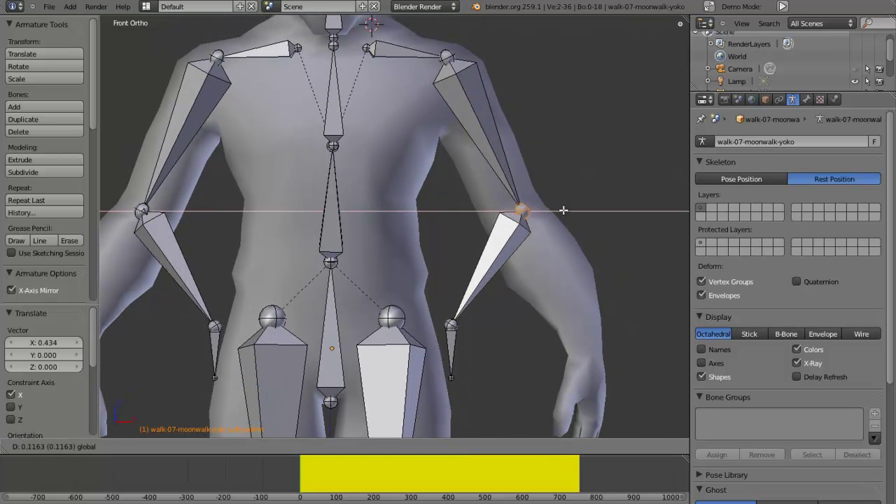
left_click(553, 210)
left_click_drag(519, 172, 519, 168)
- Move the wrist joints outward along X, lower them, then fine-tune them sideways
right_click(453, 323)
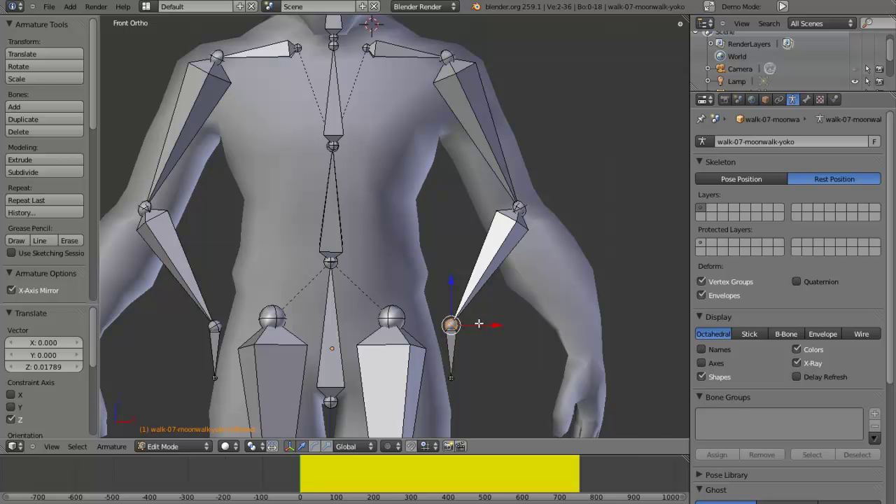
key("g")
key("x")
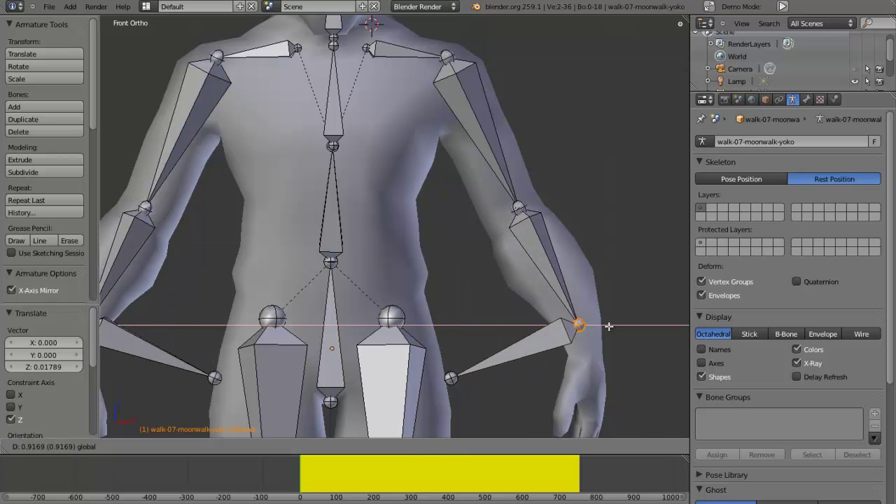
left_click(609, 326)
key("g")
key("z")
left_click(607, 335)
key("g")
key("x")
left_click(614, 336)
- Place the forearm-end joint into the hand with sideways and vertical moves
right_click(451, 378)
middle_click_drag(453, 376, 466, 278, "shift")
key("g")
key("x")
left_click(583, 287)
key("g")
key("z")
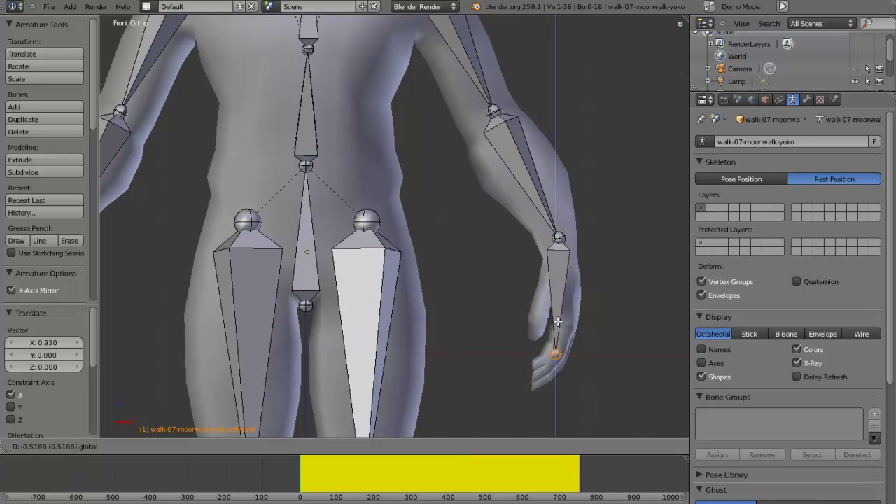
left_click(562, 336)
key("g")
key("x")
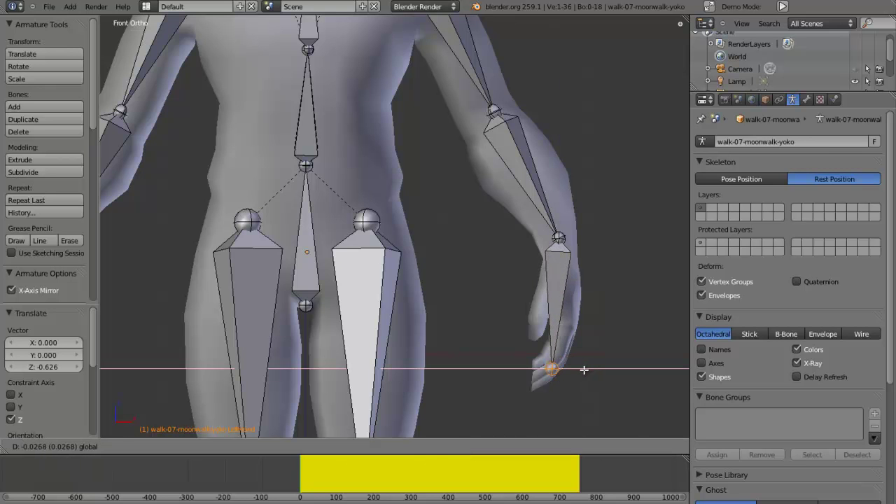
left_click(582, 370)
- Raise the Head bone tip along Z to the top of the head
scroll(461, 211, "down", 1)
middle_click_drag(371, 206, 454, 290, "shift")
scroll(444, 170, "down", 1)
right_click(395, 84)
key("g")
key("z")
left_click(401, 21)
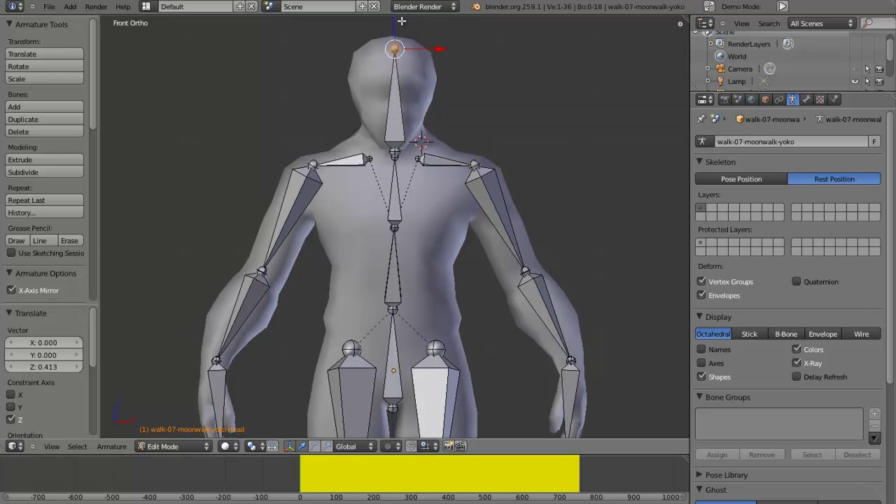
- Switch to the right side view and select the LeftUpArm joint
key("KP_3")
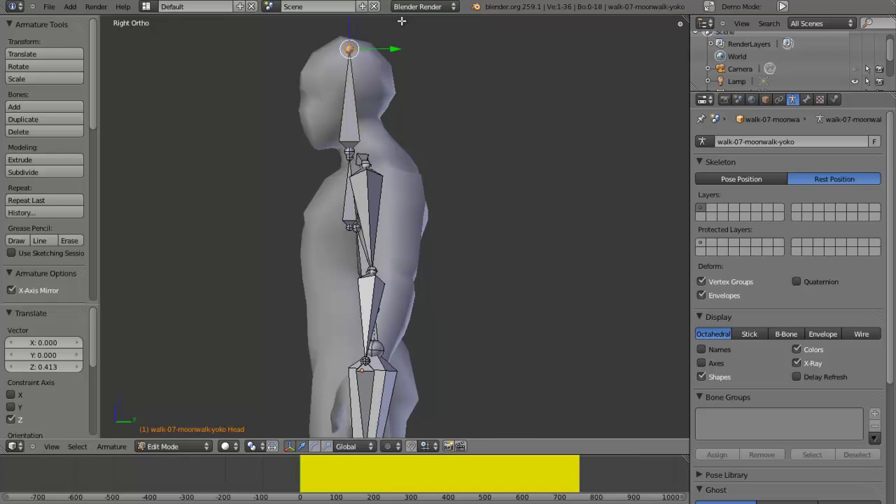
scroll(411, 223, "down", 3, "shift")
scroll(410, 224, "down", 1)
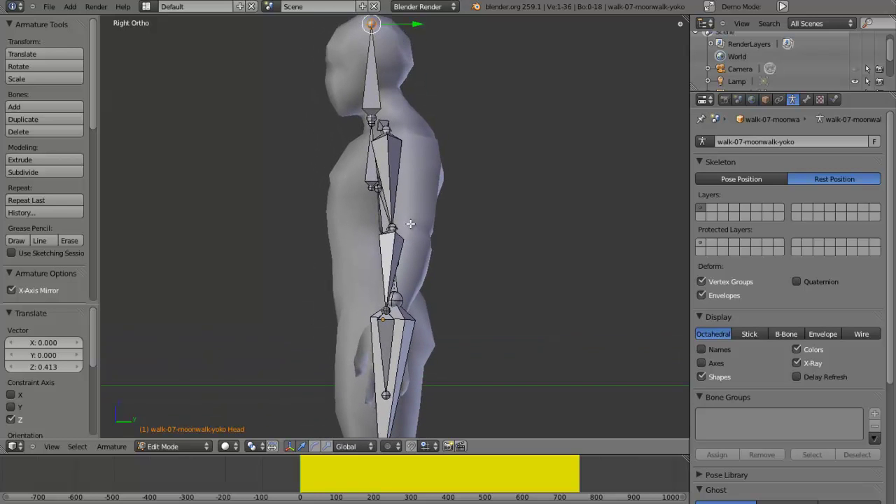
scroll(398, 226, "down", 1, "shift")
scroll(388, 210, "up", 1)
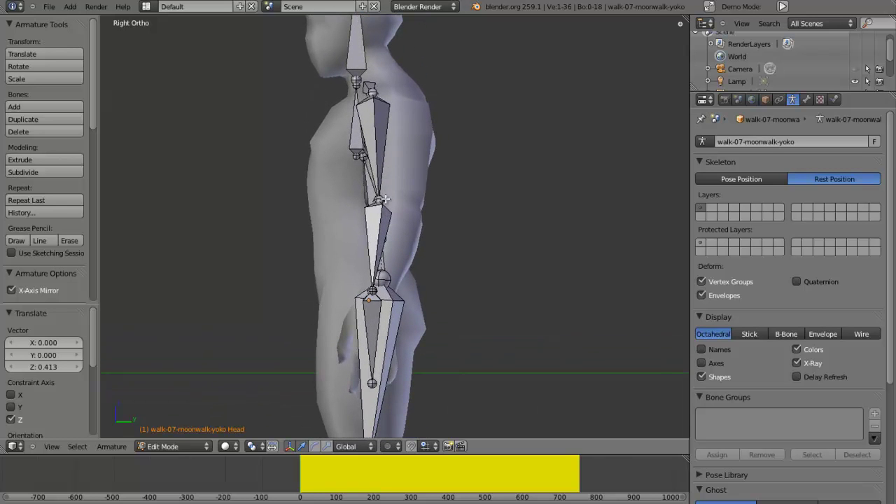
right_click(379, 200)
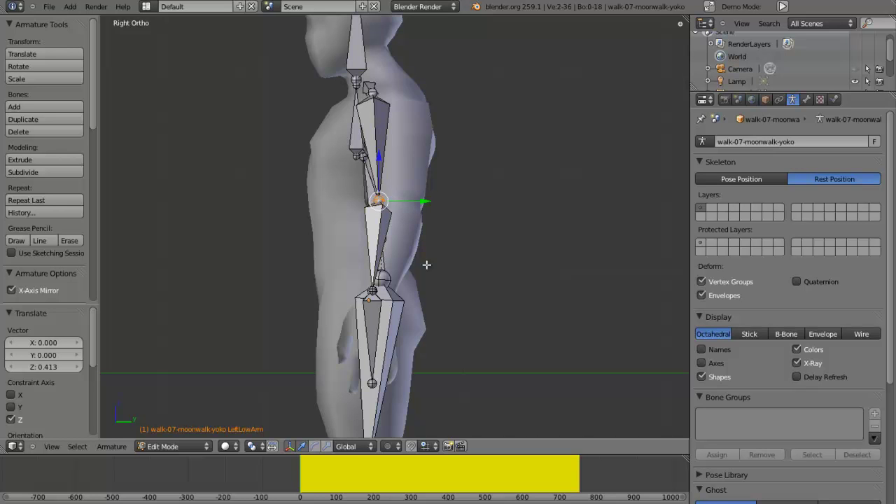
- Move the elbow joint 0.247 along Y so it sits inside the arm
scroll(441, 287, "down", 5, "shift")
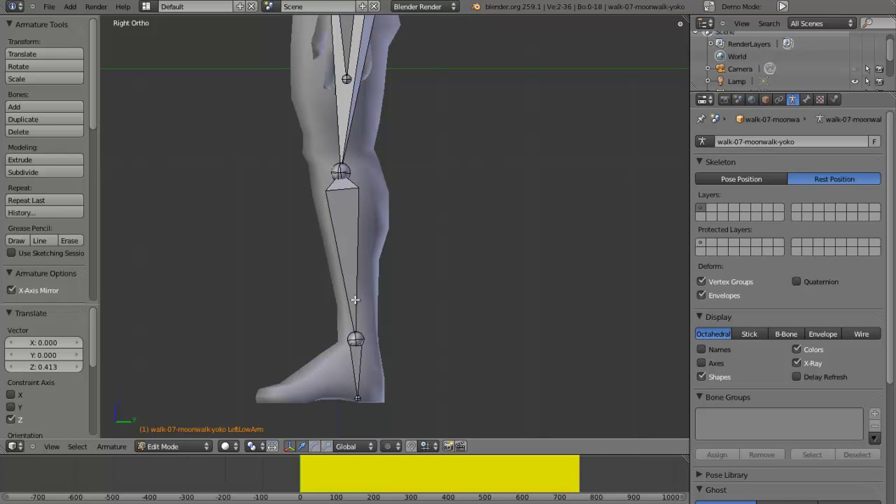
scroll(378, 170, "up", 8, "shift")
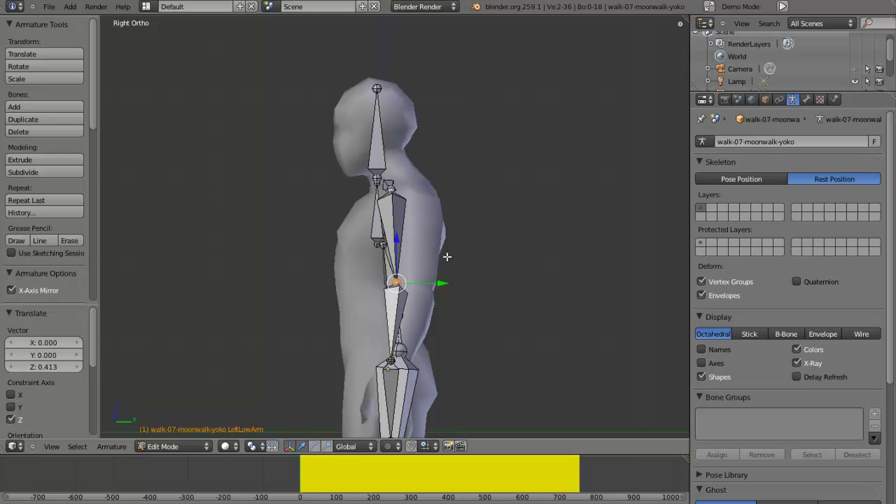
scroll(446, 257, "down", 8, "shift")
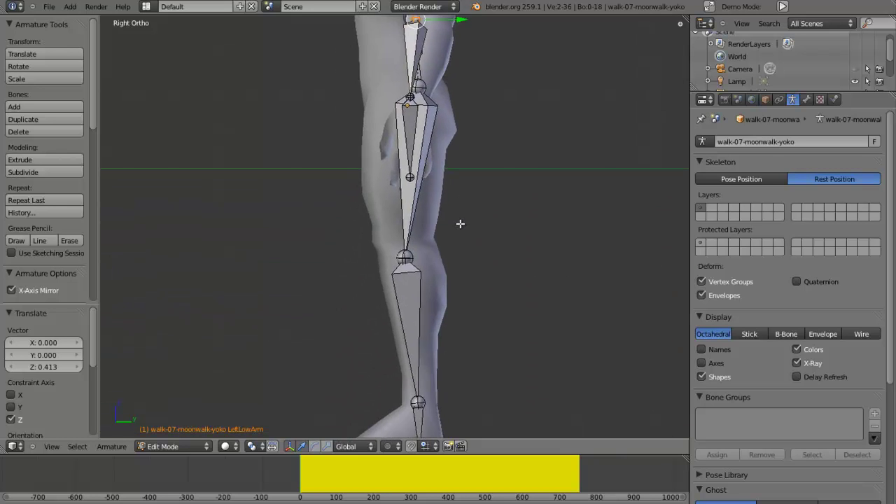
scroll(459, 222, "down", 2)
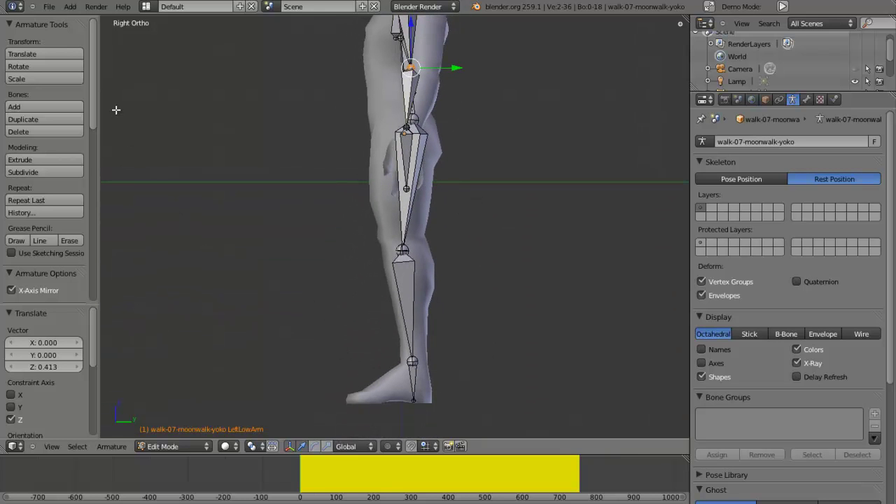
scroll(420, 301, "down", 3)
scroll(430, 208, "up", 5)
left_click_drag(427, 233, 453, 234)
middle_click_drag(413, 280, 488, 306)
- Slide the wrist and shoulder joints along Y so they sit inside the arm
right_click(488, 305)
right_click(494, 297)
left_click_drag(530, 288, 539, 286)
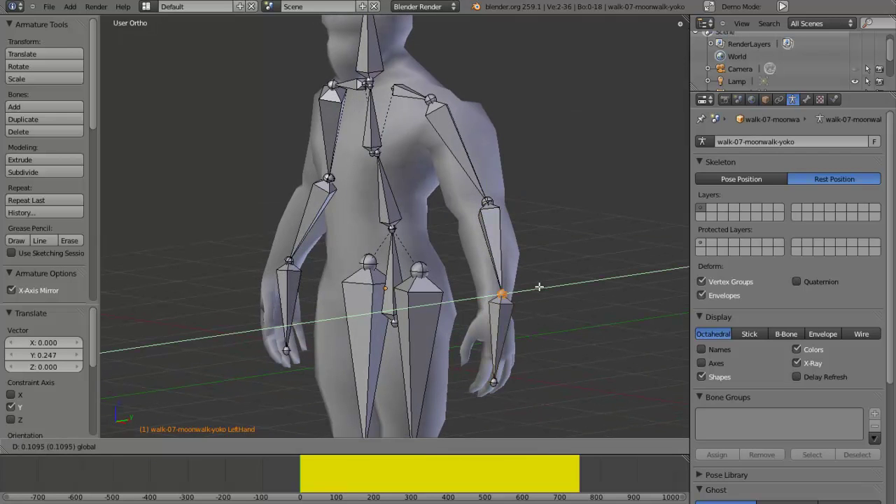
left_click(539, 286)
right_click(430, 96)
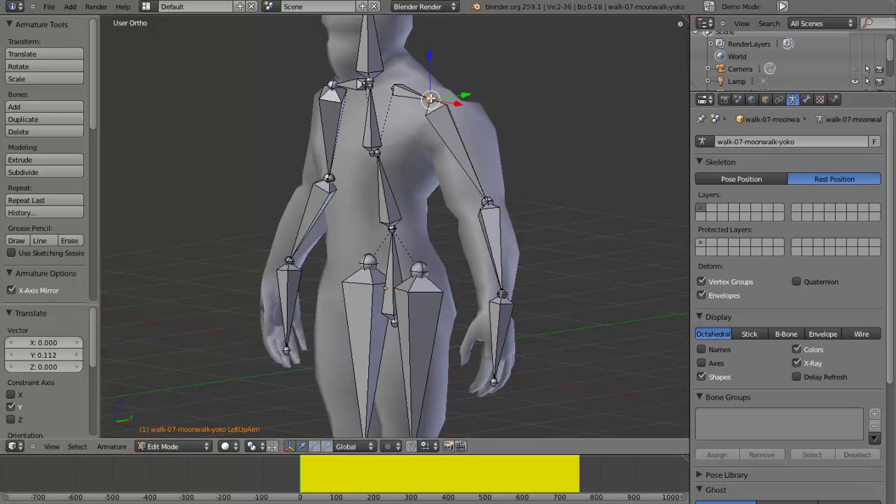
left_click_drag(463, 93, 473, 92)
- In side view, lower the head bone's tip joint vertically into the head
key("KP_3")
middle_click_drag(474, 90, 440, 138, "shift")
right_click(392, 68)
key("g")
key("z")
left_click(393, 39)
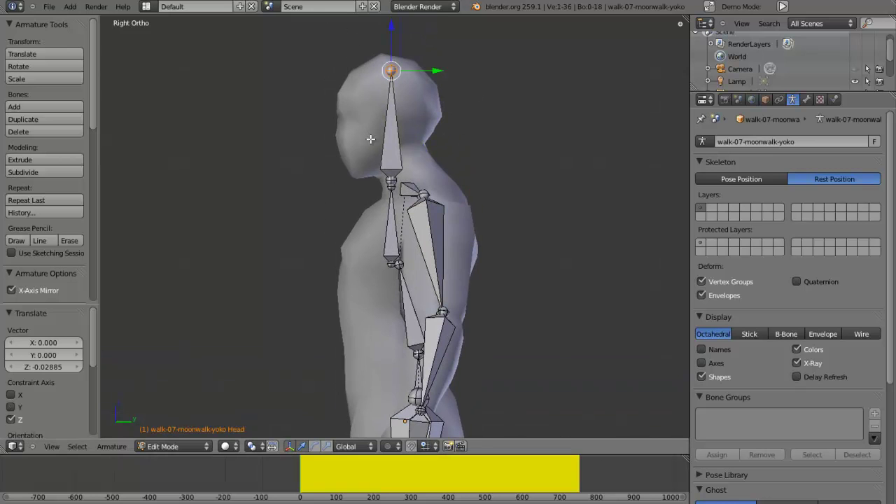
scroll(376, 157, "down", 5, "ctrl")
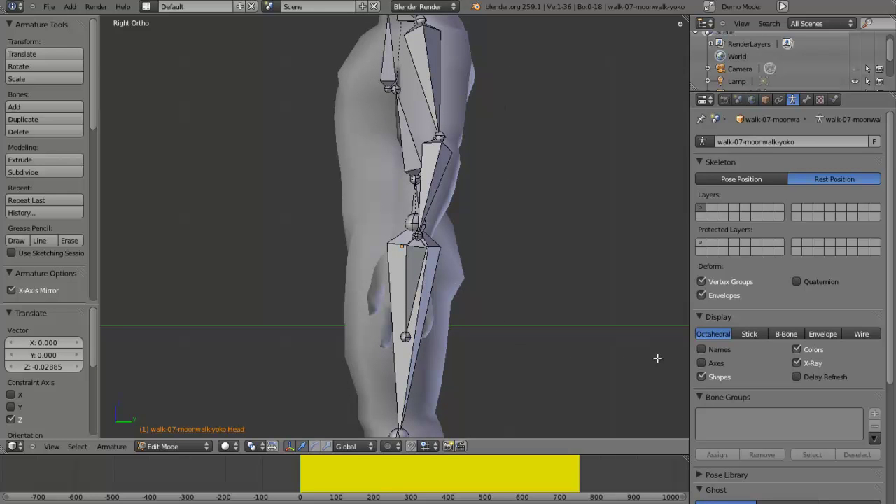
scroll(894, 364, "down", 7)
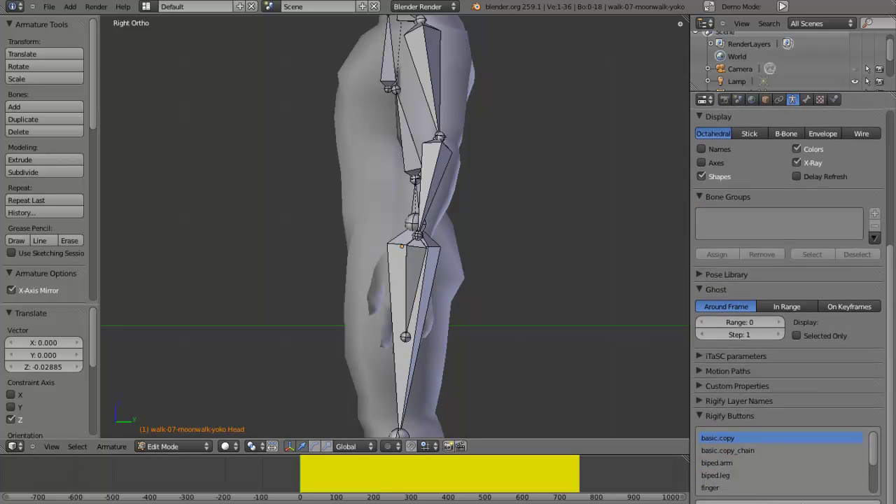
scroll(894, 364, "up", 7)
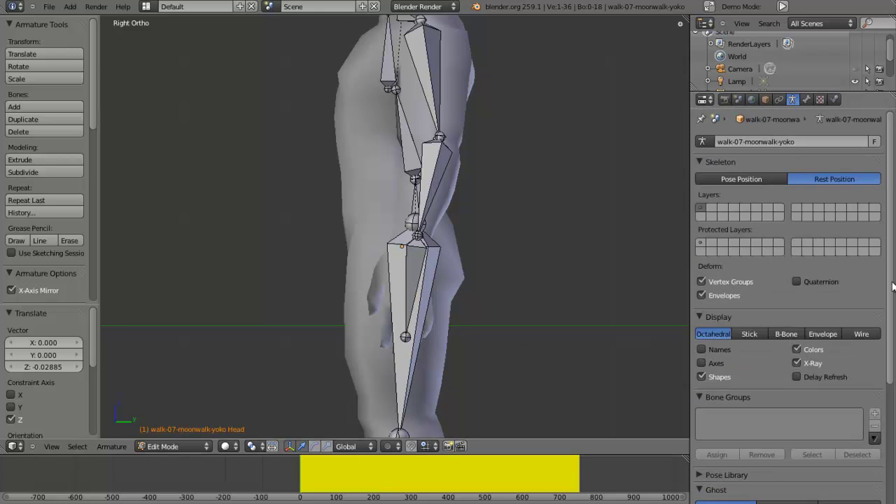
- Nudge the left hand joint along Y, checking it from front and side views
right_click(405, 336)
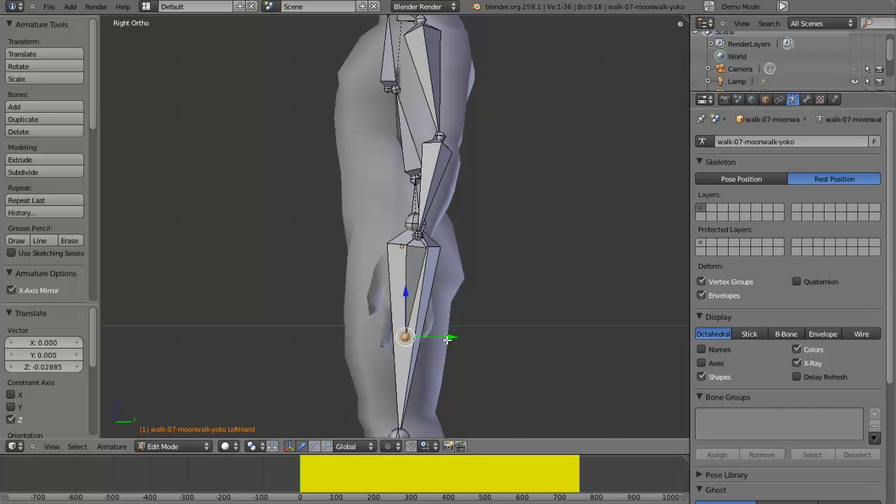
left_click_drag(448, 339, 441, 339)
middle_click_drag(392, 175, 416, 163)
key("KP_1")
key("KP_3")
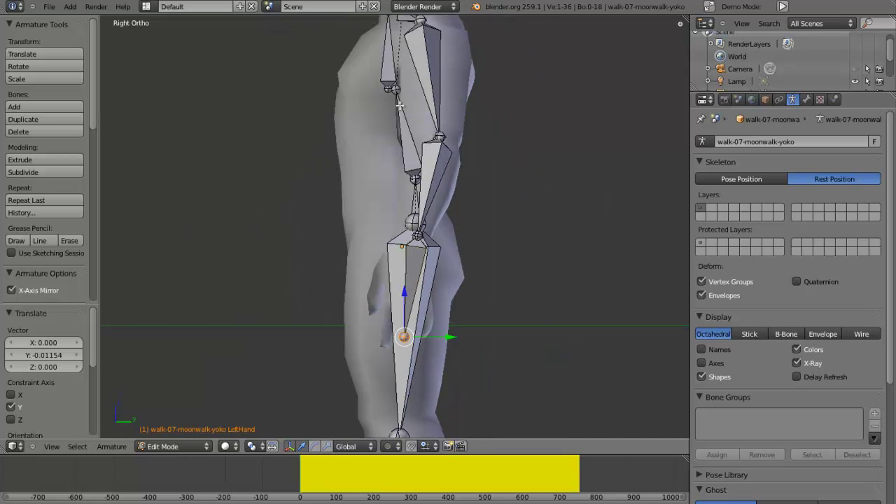
- Move the neck joint 0.07502 along Y to sit inside the neck
middle_click_drag(411, 103, 410, 178, "shift")
right_click(396, 170)
key("g")
key("y")
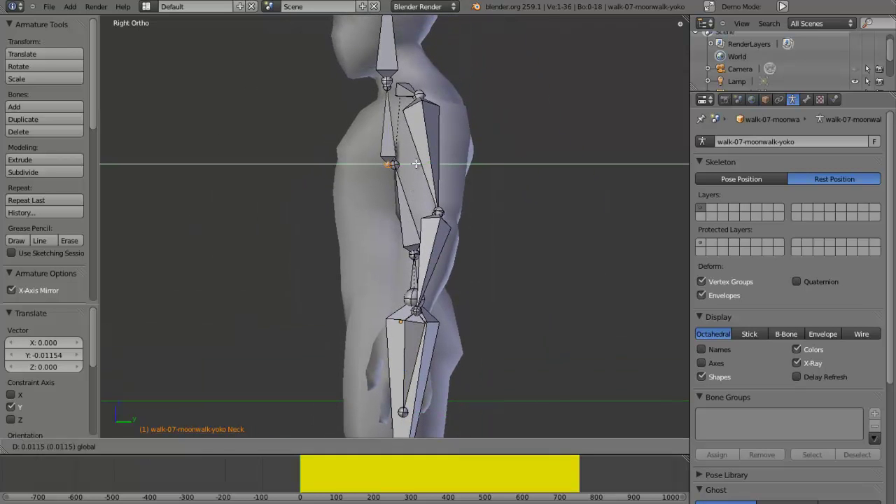
left_click(426, 164)
scroll(436, 157, "down", 2)
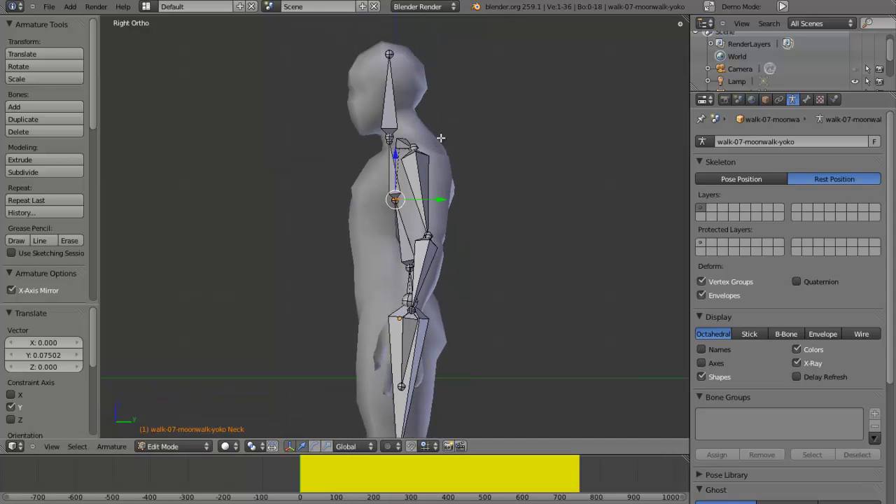
scroll(452, 161, "down", 10, "shift")
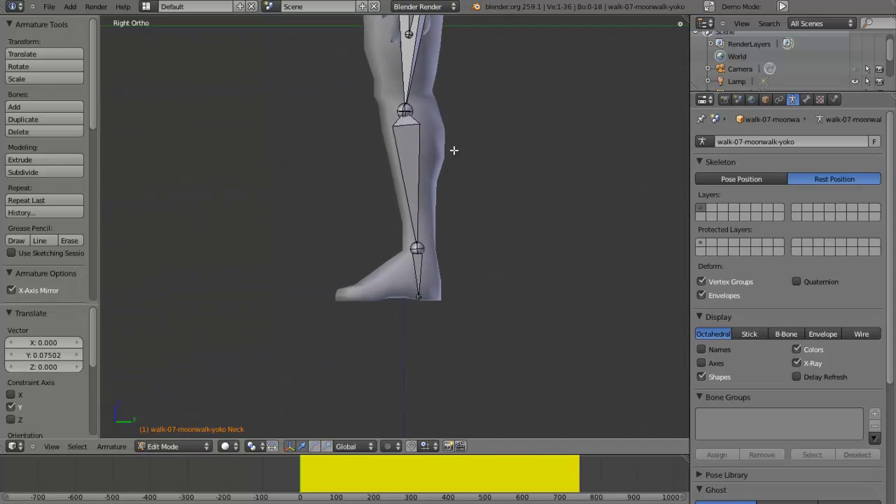
scroll(453, 169, "down", 3)
scroll(441, 266, "up", 3)
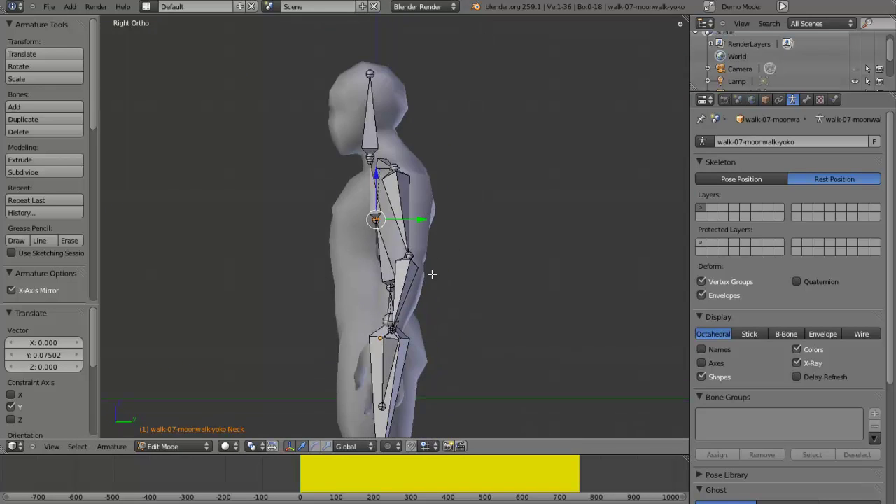
scroll(432, 273, "down", 2)
scroll(438, 262, "down", 3, "shift")
scroll(416, 269, "down", 3, "shift")
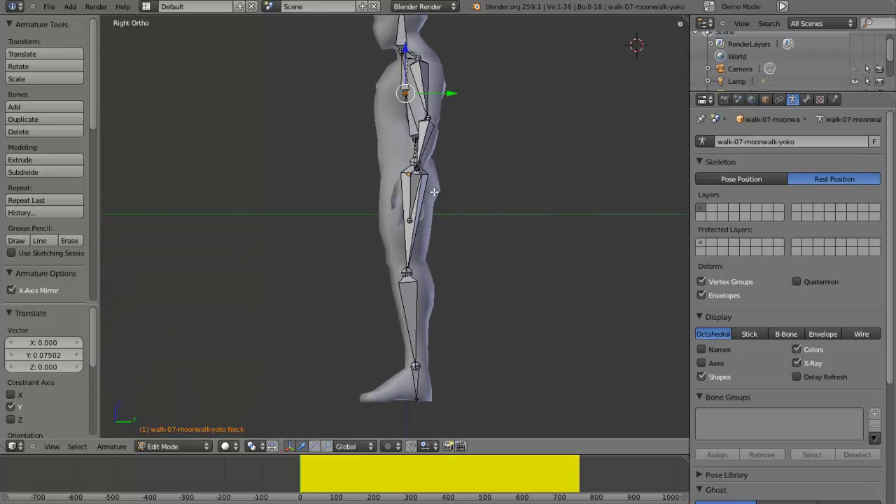
scroll(417, 197, "down", 1)
middle_click_drag(414, 203, 409, 238)
- Return to Object Mode, select the body mesh, then add the moonwalk armature last
key("Tab")
scroll(424, 231, "up", 2)
right_click(430, 173)
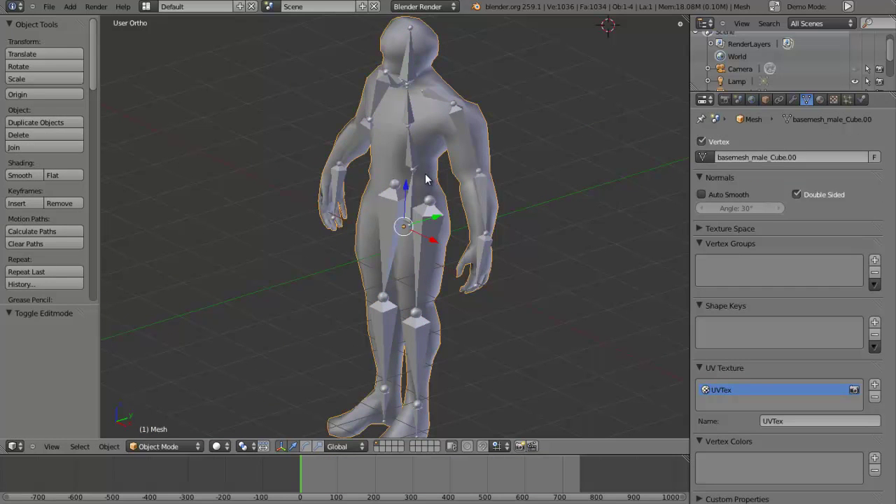
mouse_move(463, 235)
middle_mouse_down()
mouse_move(543, 219)
mouse_move(526, 186)
mouse_move(471, 233)
middle_mouse_up()
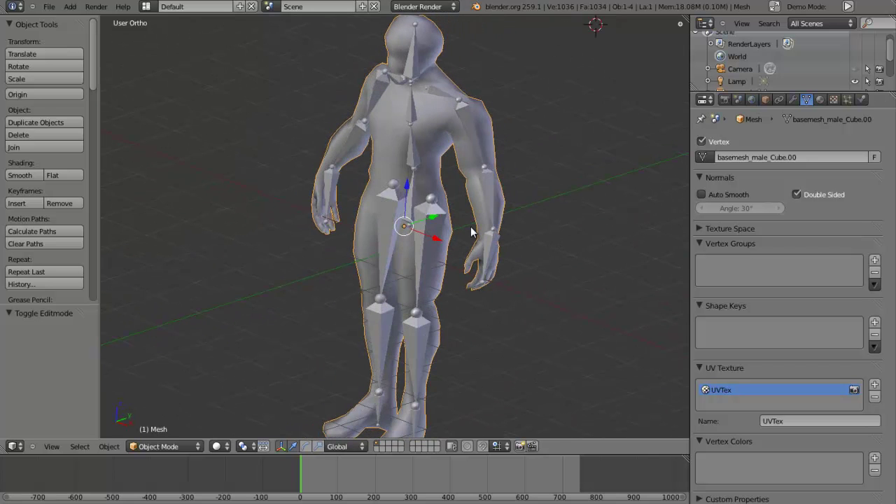
right_click(434, 229)
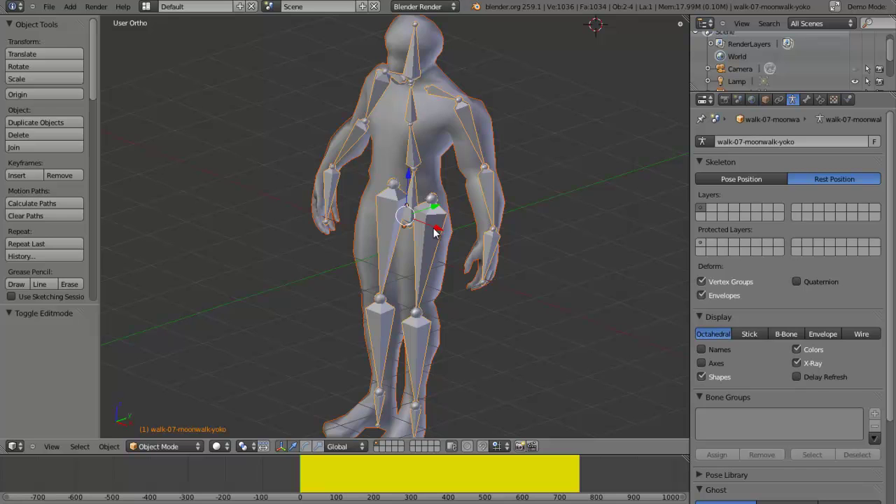
- Parent the male mesh to the moonwalk armature via Armature Deform with Automatic Weights
key("ctrl+p")
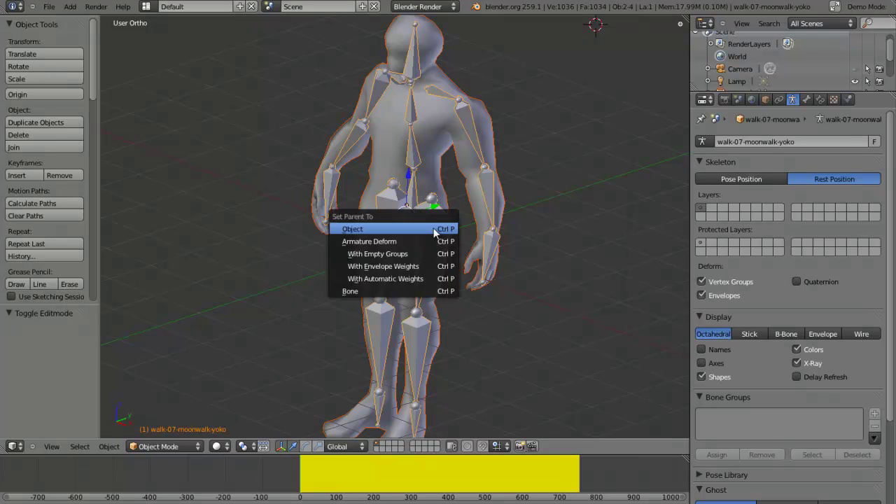
left_click(406, 281)
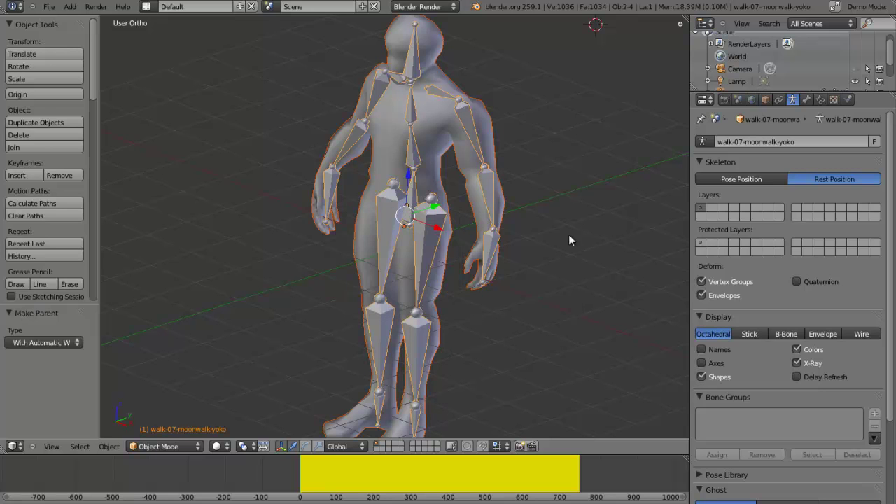
middle_click_drag(488, 240, 531, 227)
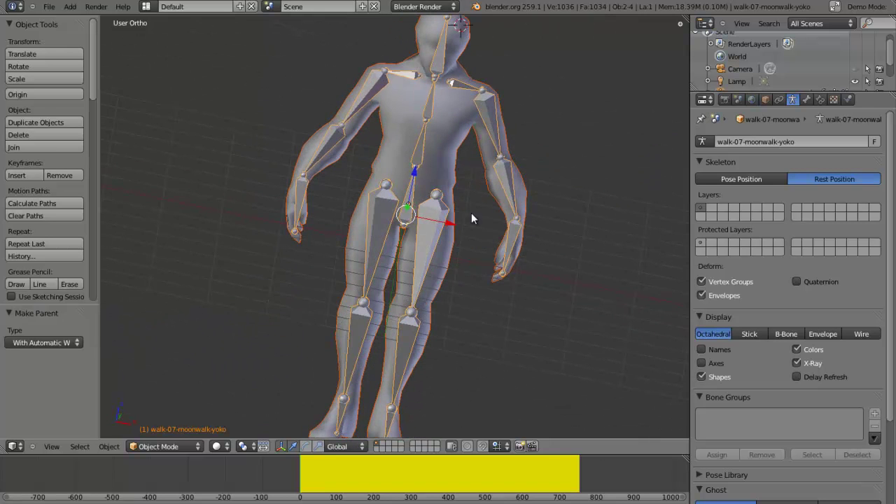
middle_click_drag(466, 151, 467, 175)
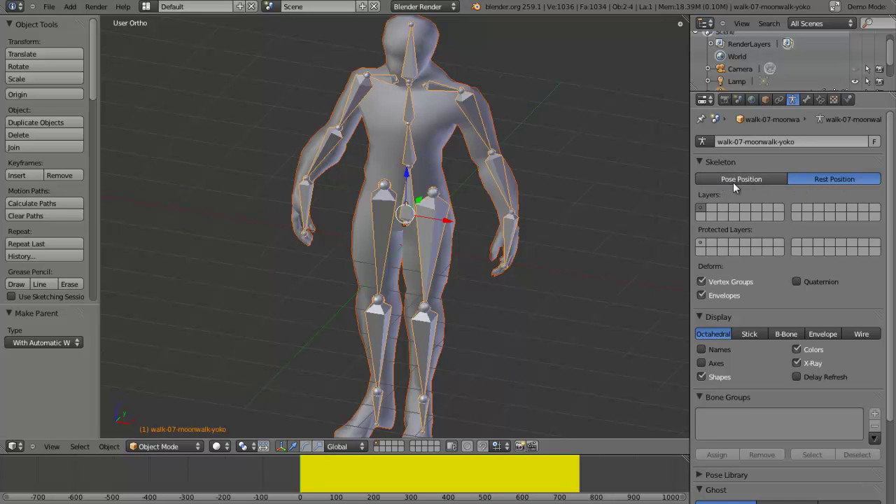
- Turn off X-Ray and switch the armature to Pose Position to show the mocap pose
left_click(798, 362)
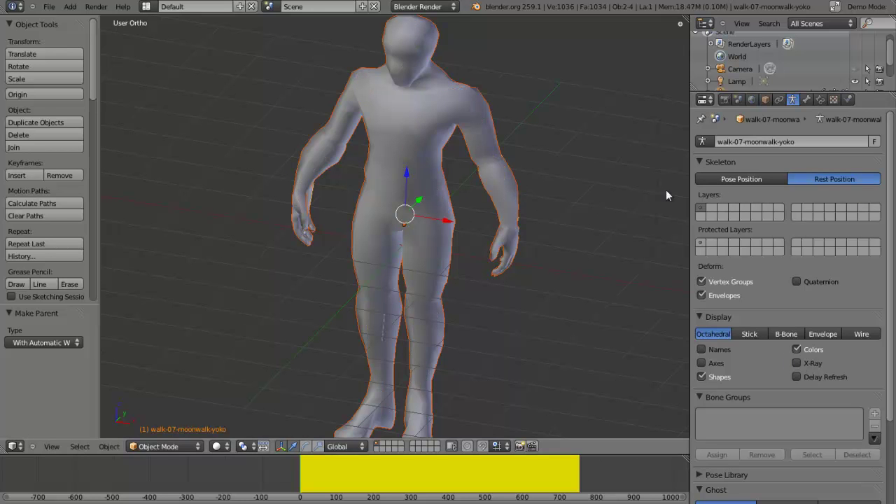
left_click(728, 177)
middle_click_drag(414, 177, 394, 186)
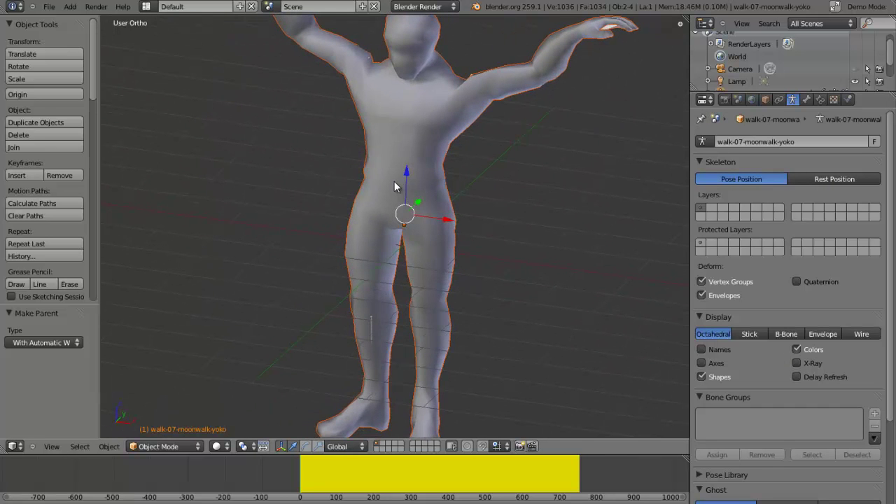
- Select everything and scale the figure and rig down to 0.425
key("a")
key("a")
key("s")
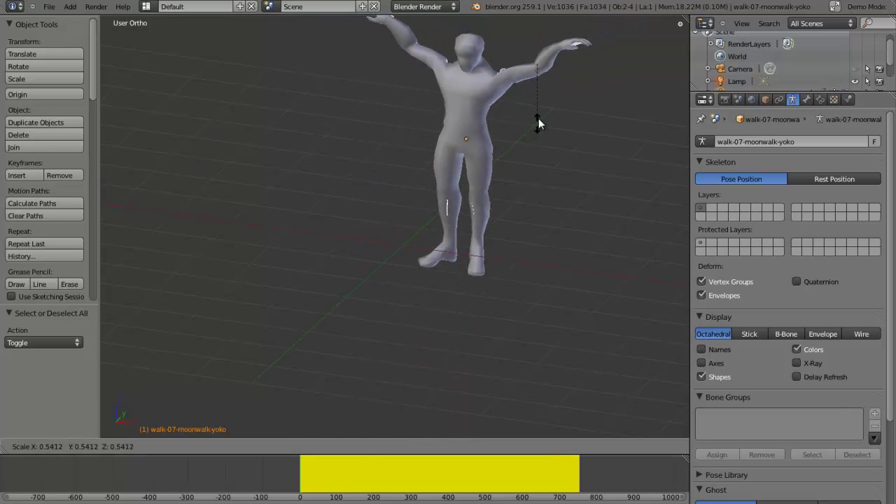
left_click(539, 114)
middle_click_drag(540, 110, 388, 156)
middle_click_drag(397, 92, 411, 224)
key("a")
key("shift+s")
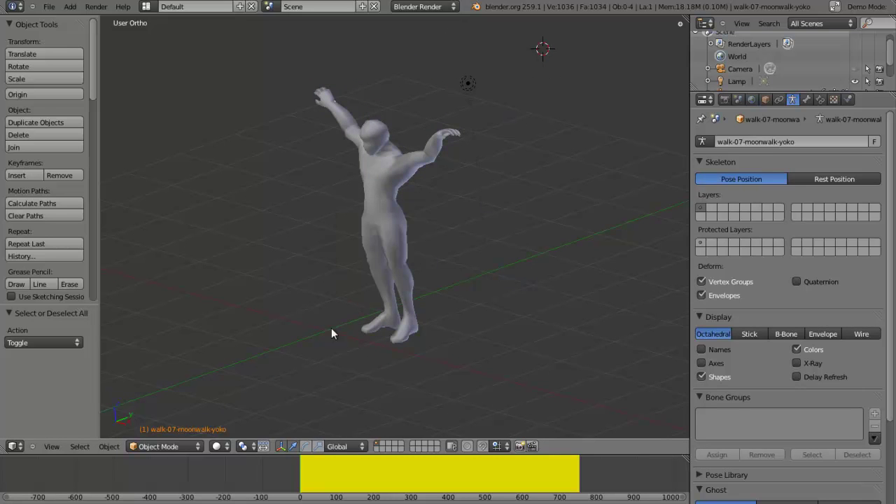
- Snap the 3D cursor to the world origin and add a plane as the floor
key("shift+s")
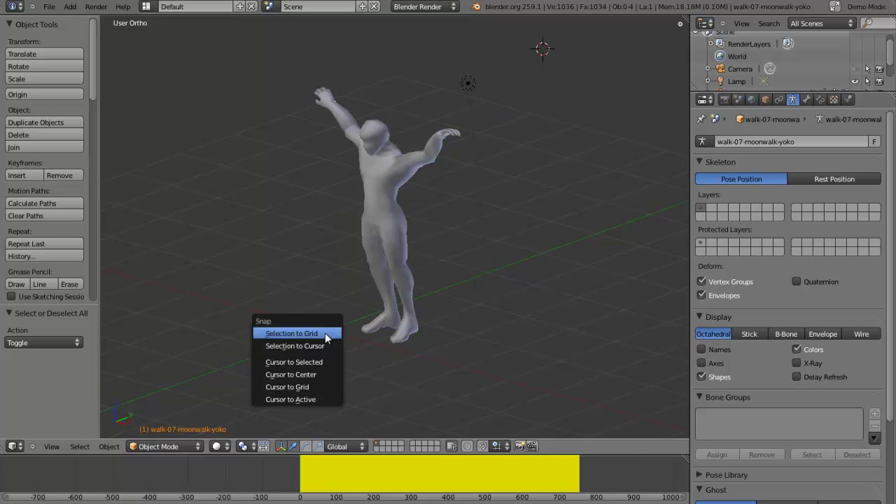
left_click(325, 375)
key("a")
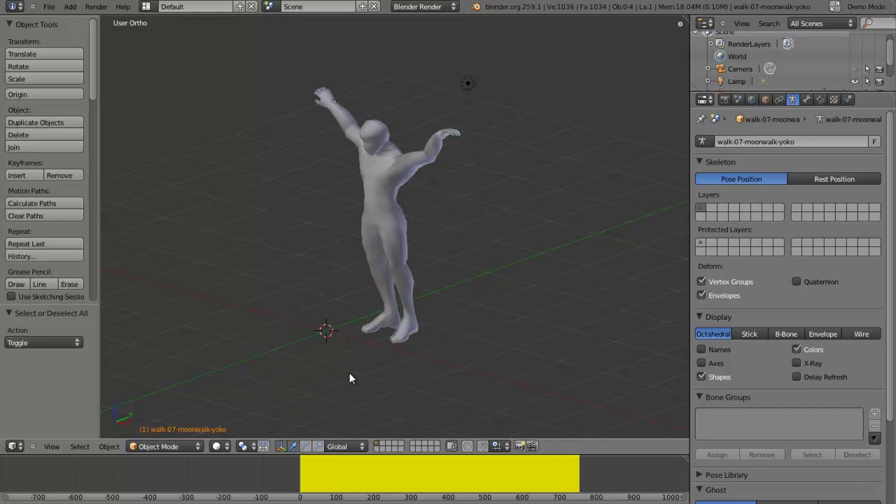
key("a")
key("shift+a")
mouse_move(364, 326)
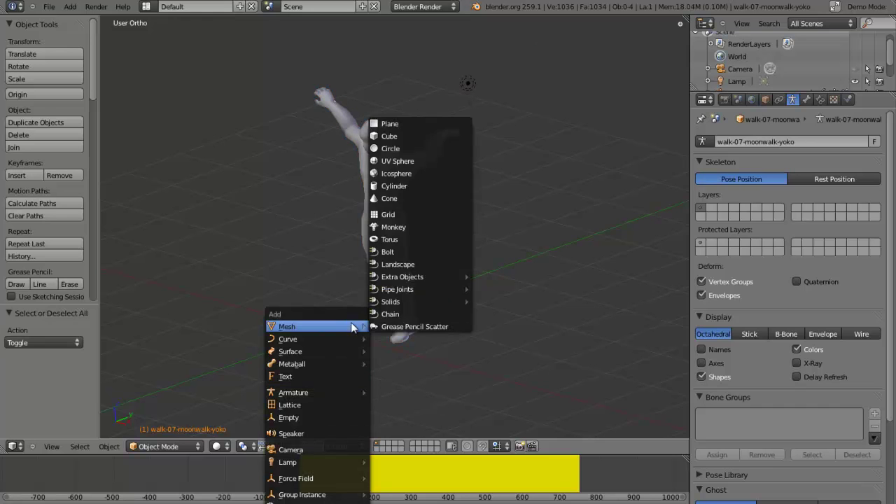
left_click(388, 123)
- Scale the floor plane up to 1.867
key("s")
left_click(875, 323)
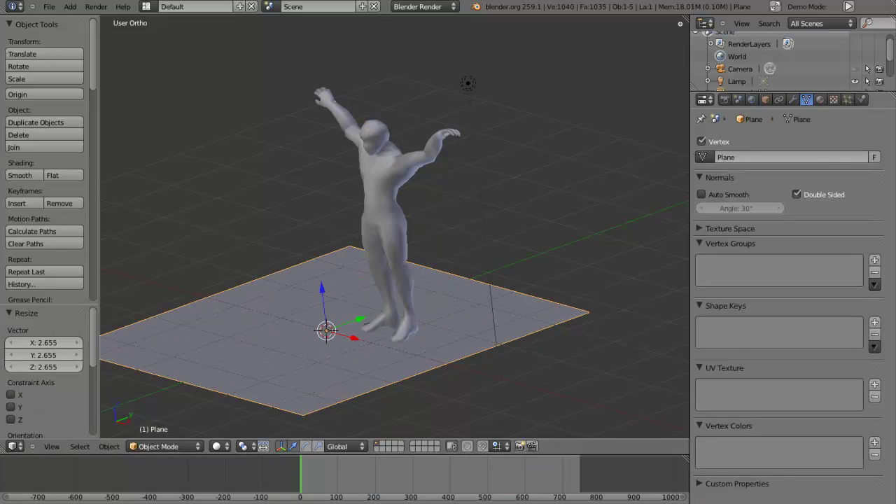
key("s")
left_click(588, 352)
key("s")
left_click(633, 328)
middle_click_drag(633, 328, 459, 344)
- In front view, raise the floor plane 0.07008 along Z to meet the feet
key("KP_1")
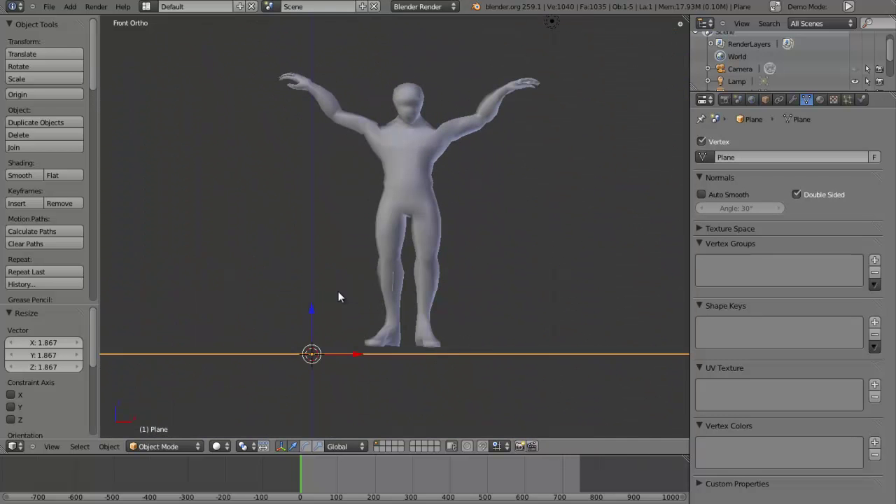
key("g")
key("z")
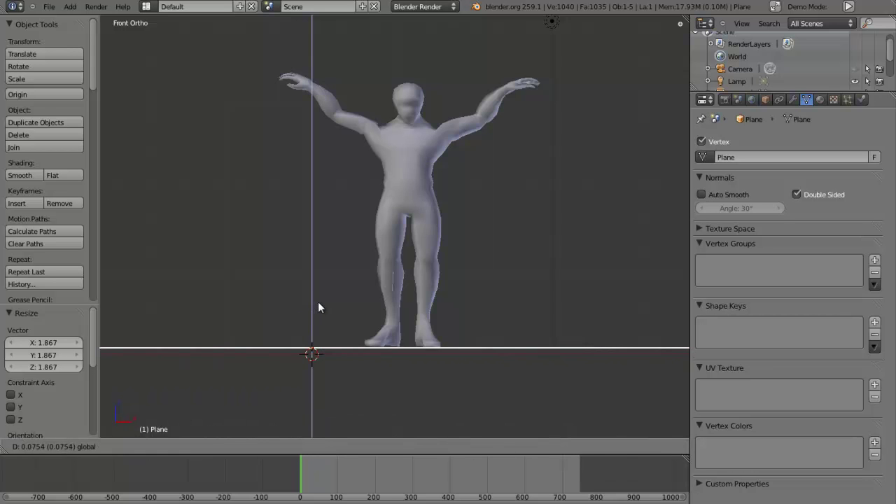
left_click(317, 306)
scroll(439, 264, "up", 2, "shift")
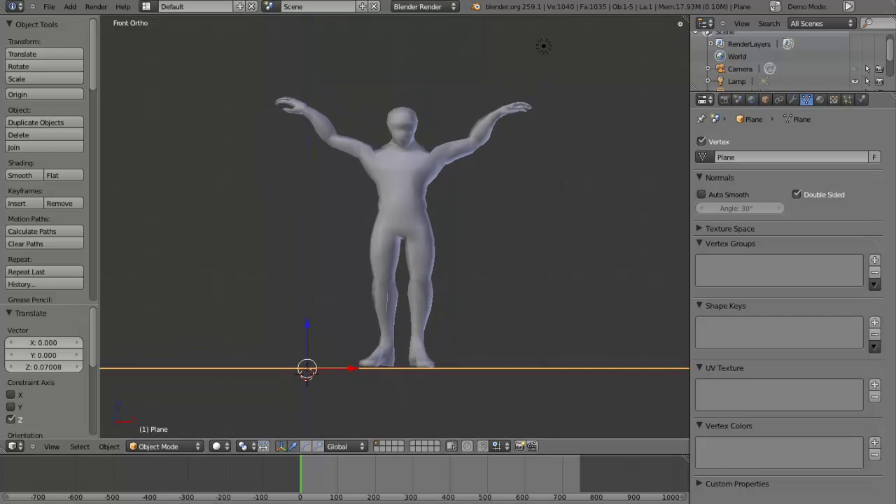
- Play the moonwalk animation while viewing the floor from above, then stop it
key("alt+a")
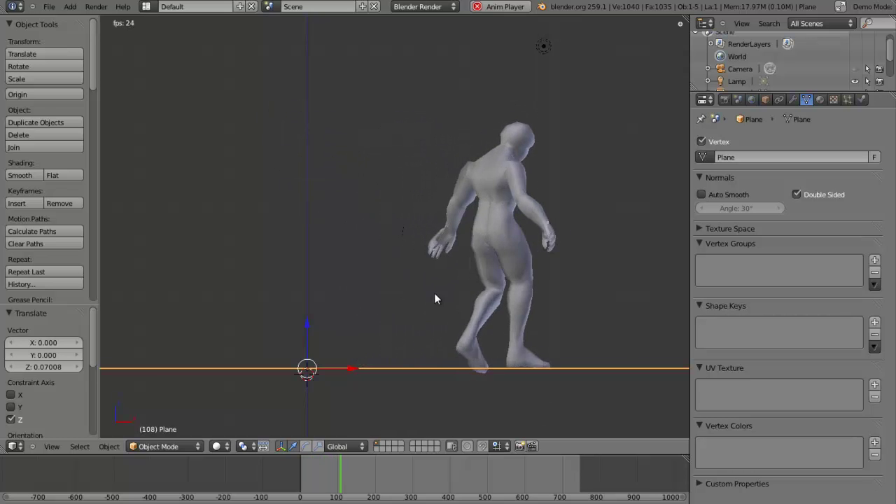
middle_click_drag(429, 295, 346, 280)
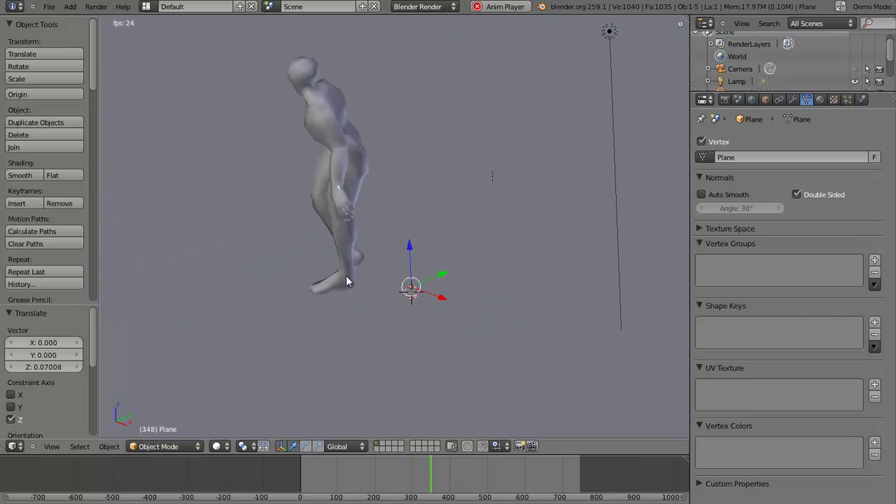
key("alt+a")
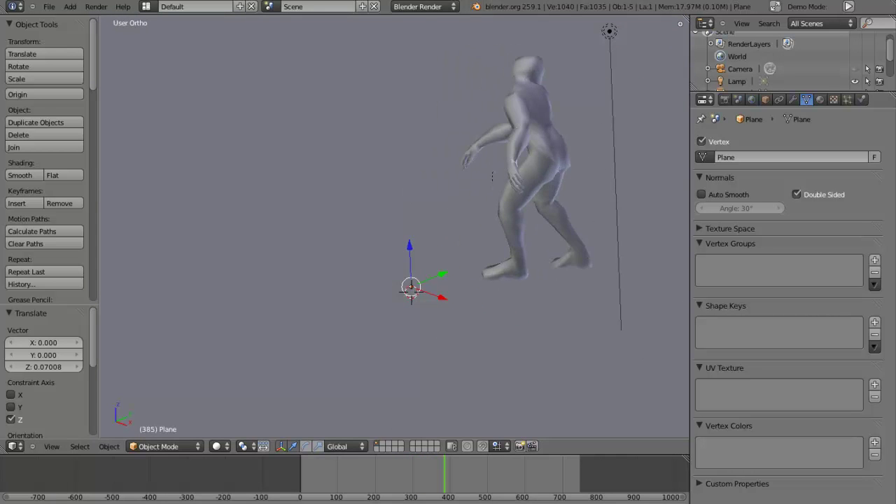
- Return to frame 1 and add a Subdivision Surface modifier to the character mesh
key("shift+Left")
right_click(490, 245)
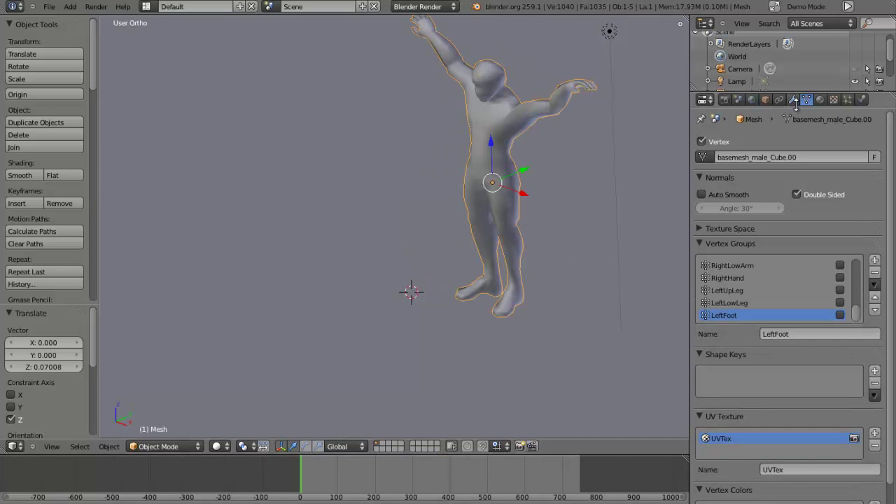
left_click(793, 99)
left_click(775, 156)
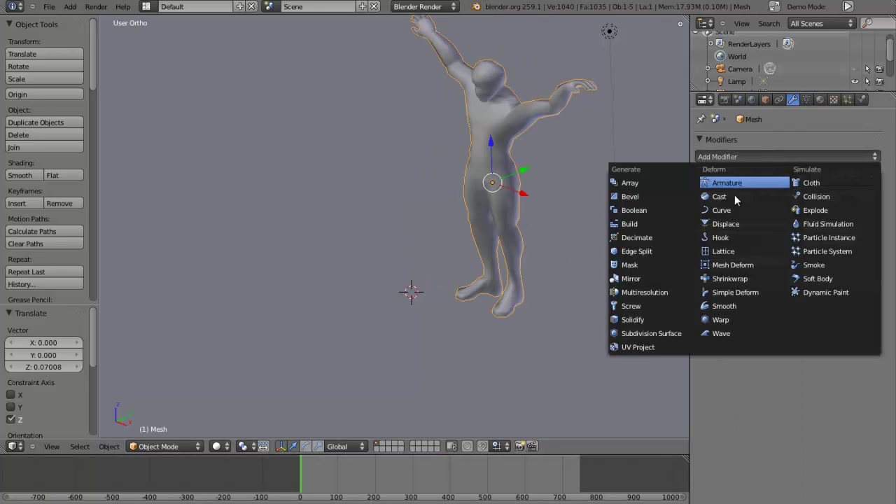
left_click(658, 331)
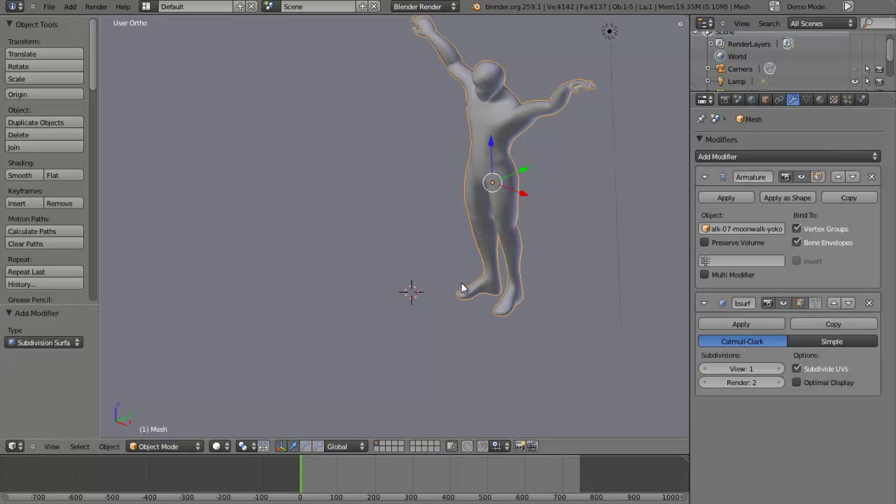
- Play the animation to check the smoothed mesh walking, then stop it
middle_click_drag(465, 286, 461, 239)
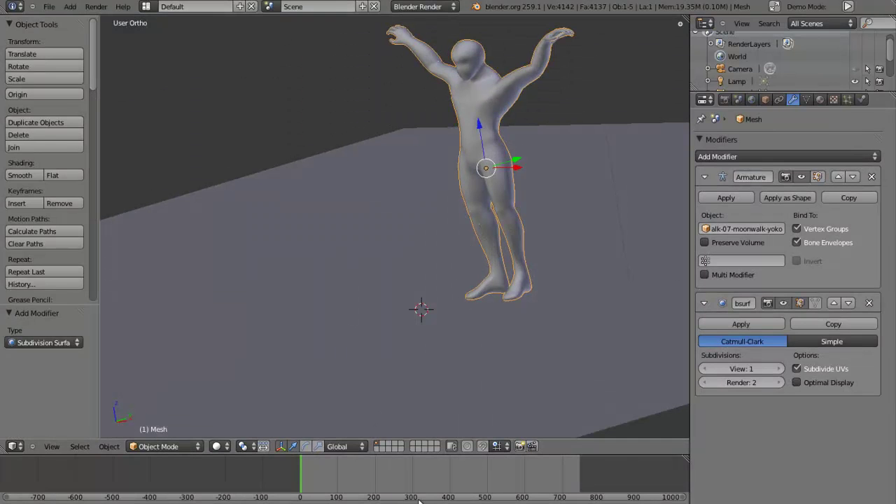
key("alt+a")
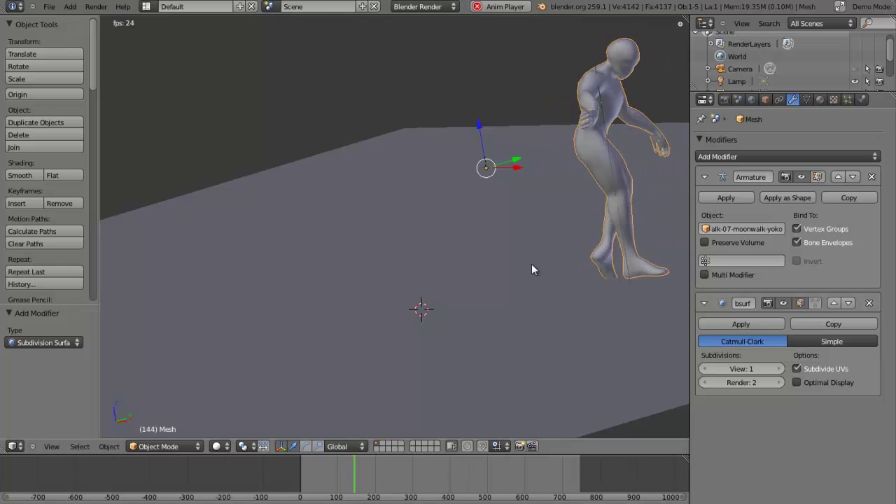
key("alt+a")
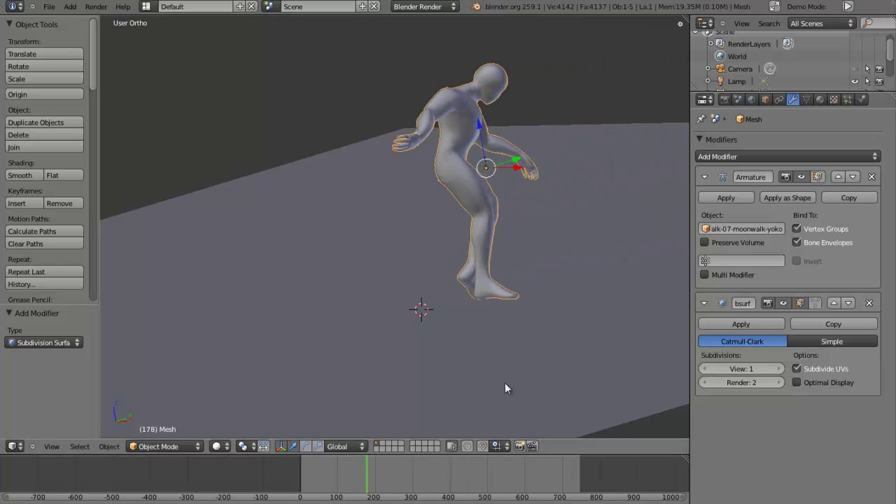
- In a zoomed front view, lower the floor plane 0.03881 along Z
right_click(470, 317)
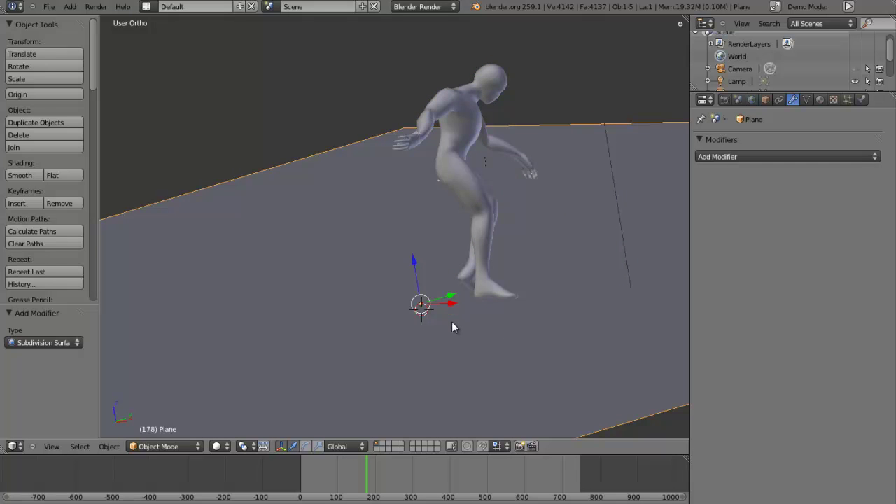
key("KP_1")
scroll(437, 213, "up", 2)
scroll(429, 290, "up", 1)
middle_click_drag(429, 290, 419, 236, "shift")
key("g")
key("z")
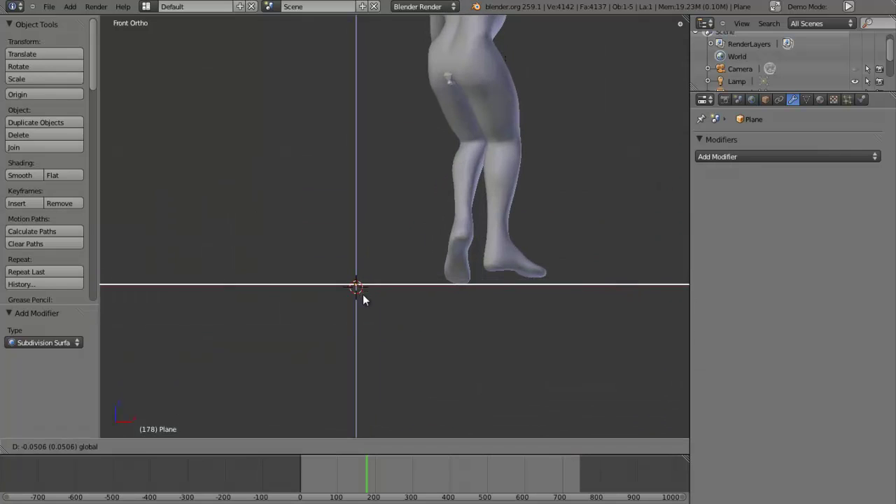
left_click(399, 278)
- Play the animation from above to check the feet rest on the floor
middle_click_drag(440, 418, 407, 257)
key("alt+a")
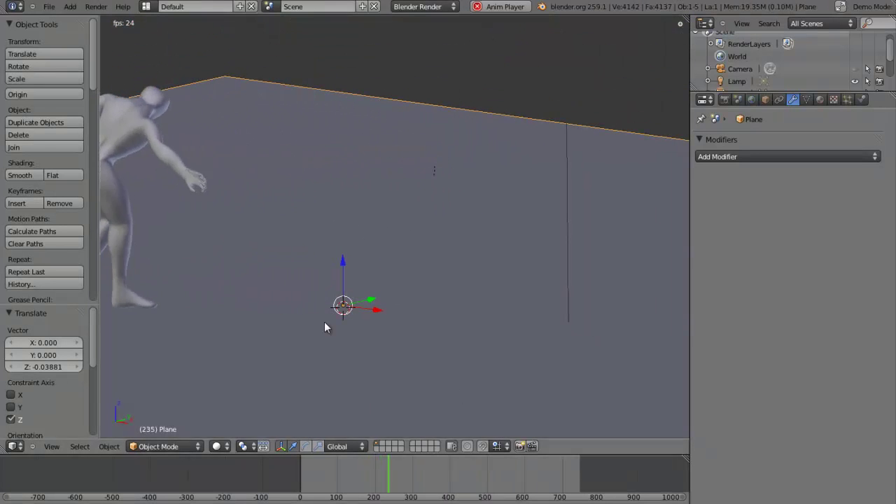
middle_click_drag(311, 305, 314, 254, "shift")
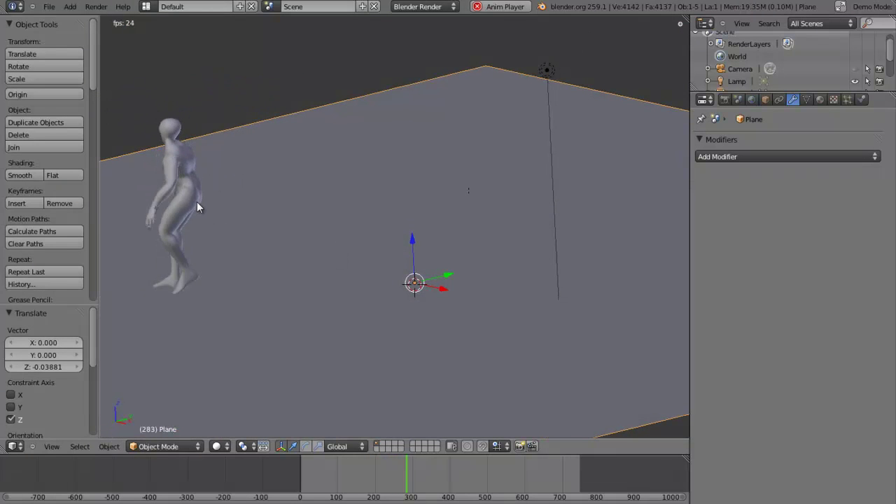
- Stop playback, inspect the mesh's Object properties, and reselect the walk-07-moonwalk-yoko armature
key("alt+a")
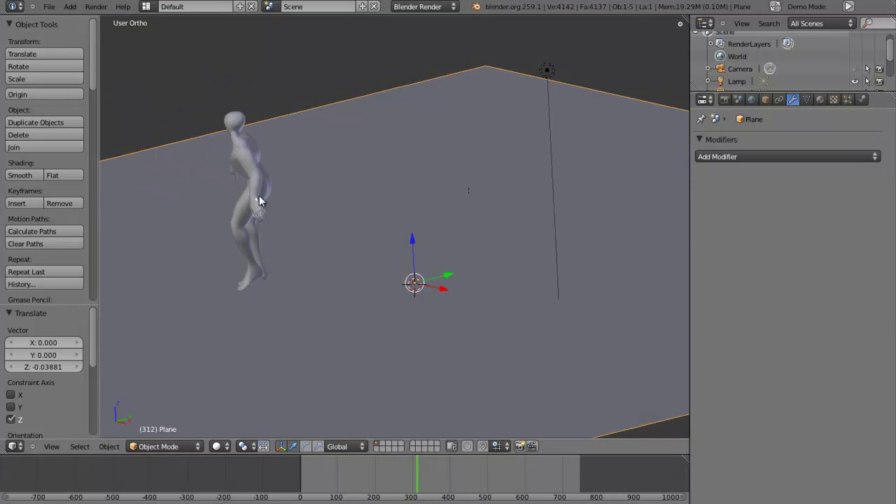
right_click(258, 199)
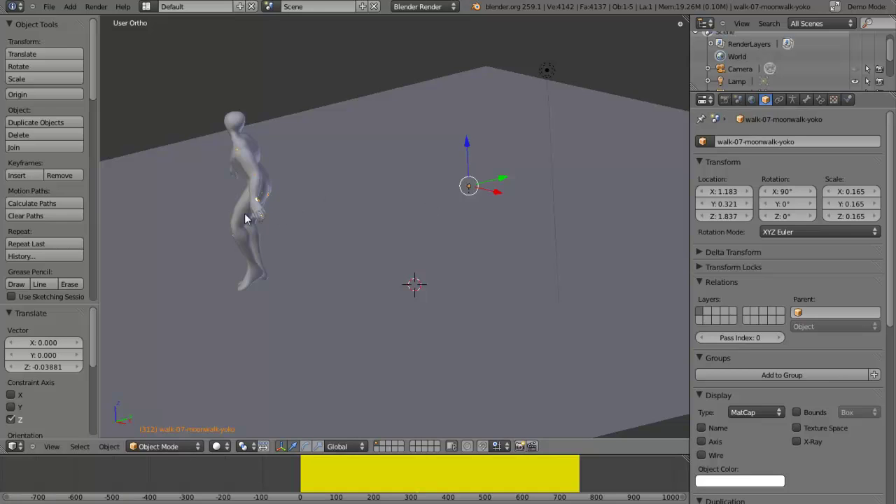
right_click(255, 205)
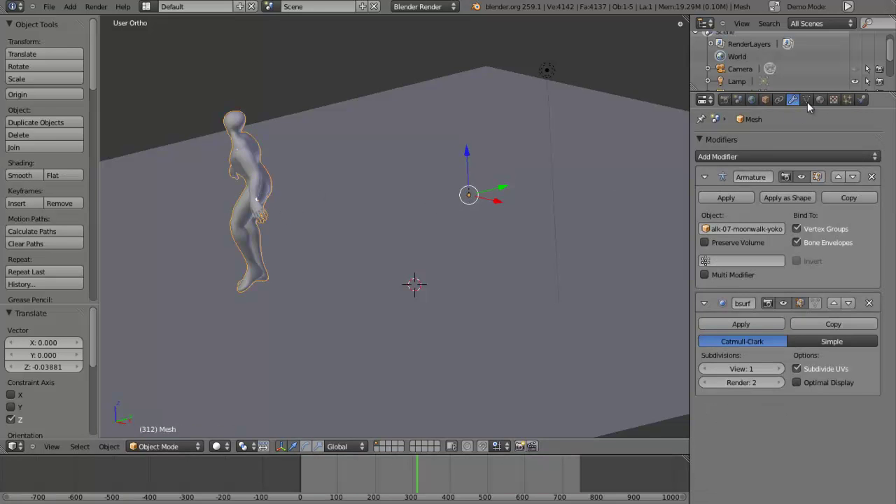
left_click(766, 99)
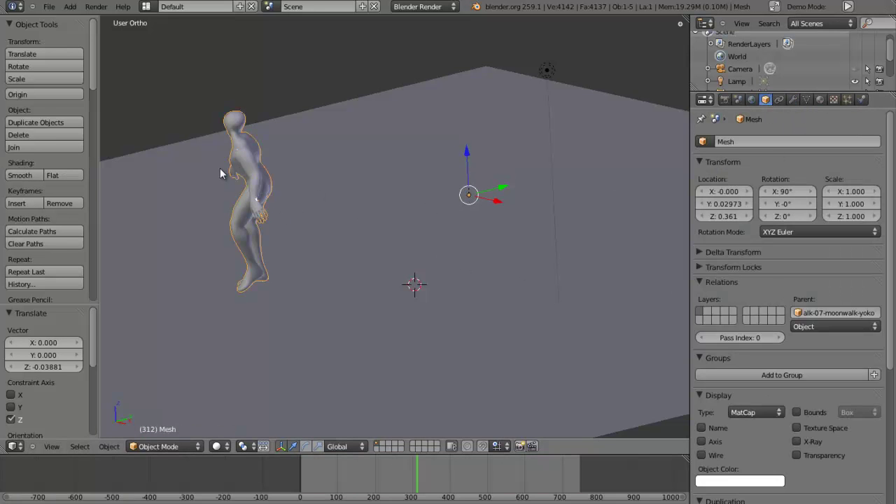
right_click(255, 199)
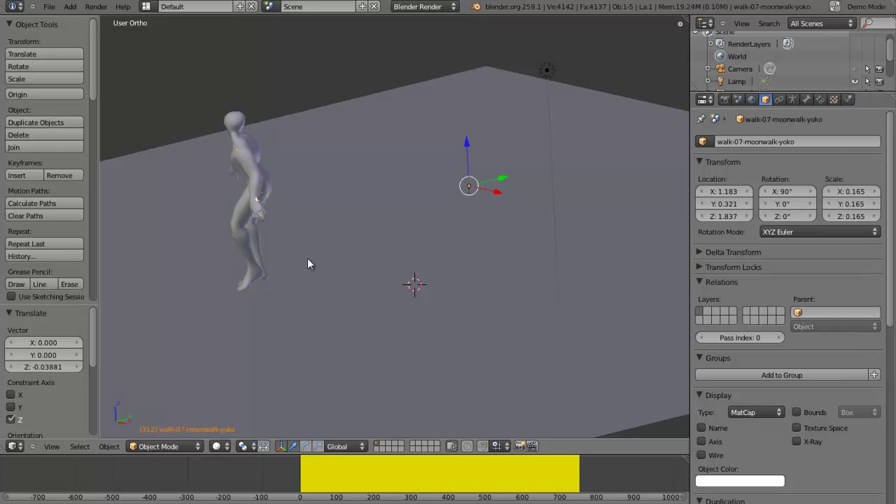
- Replay the moonwalk animation and view it through the scene camera
key("alt+a")
middle_click_drag(448, 252, 349, 210)
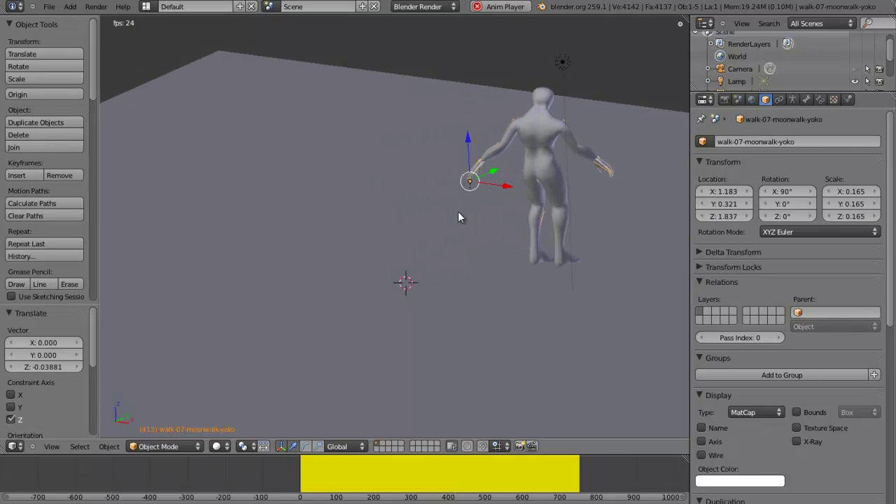
key("KP_0")
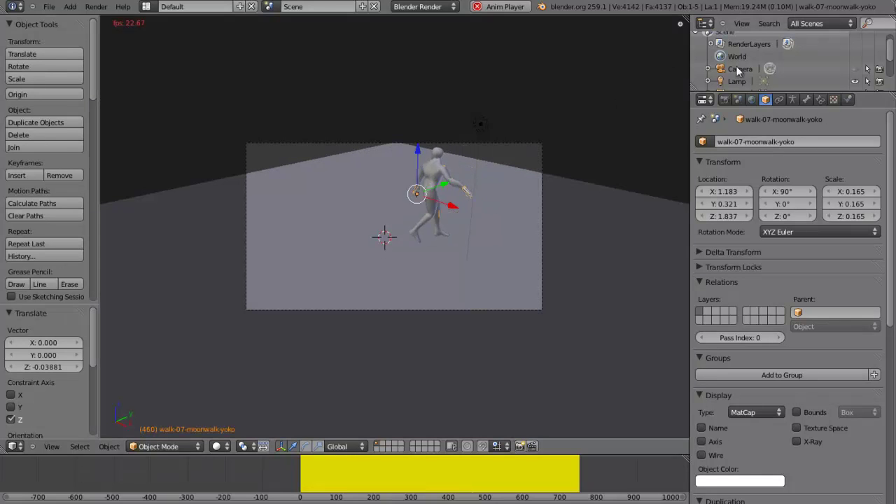
- Enable Ambient Occlusion in the World settings and render the current frame with F12
left_click(752, 99)
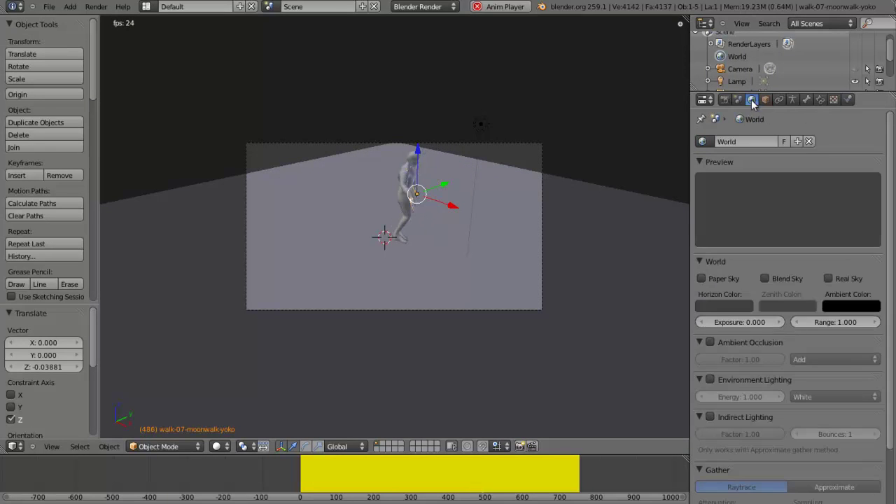
left_click(709, 341)
key("F12")
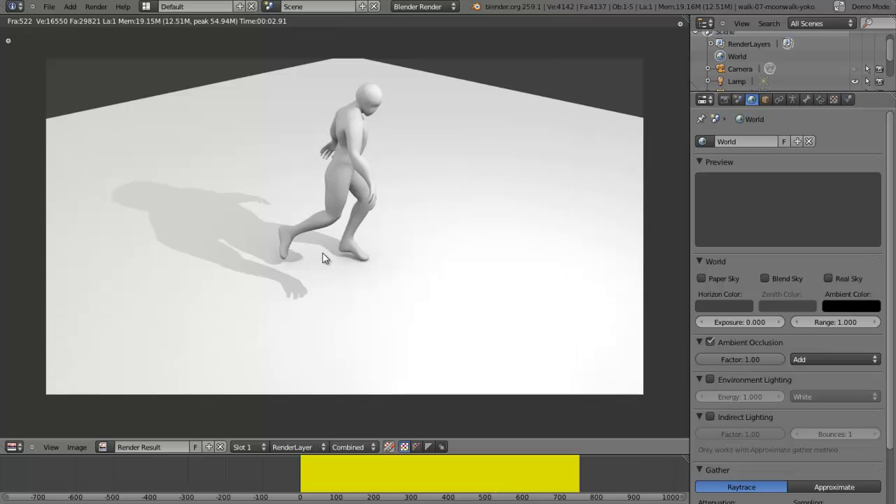
- Close the render result and rewind the animation to frame 1, showing the raised-arms start pose
key("Escape")
left_click(275, 241)
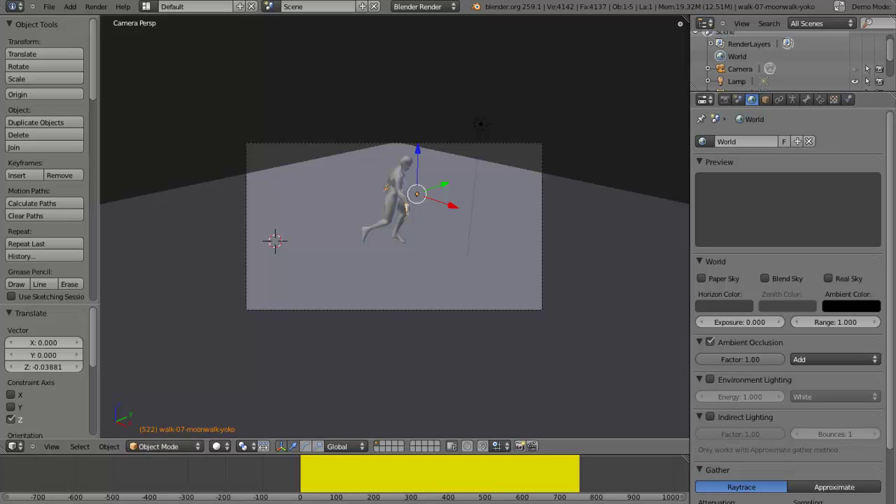
key("shift+Left")
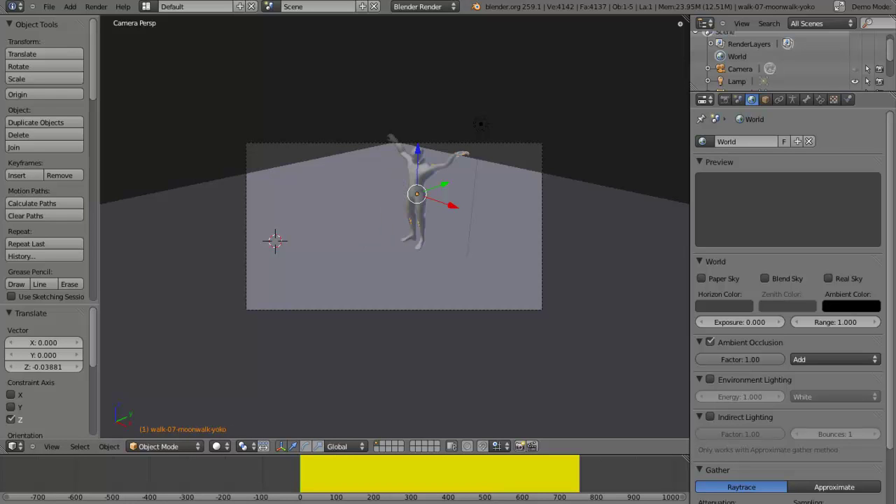